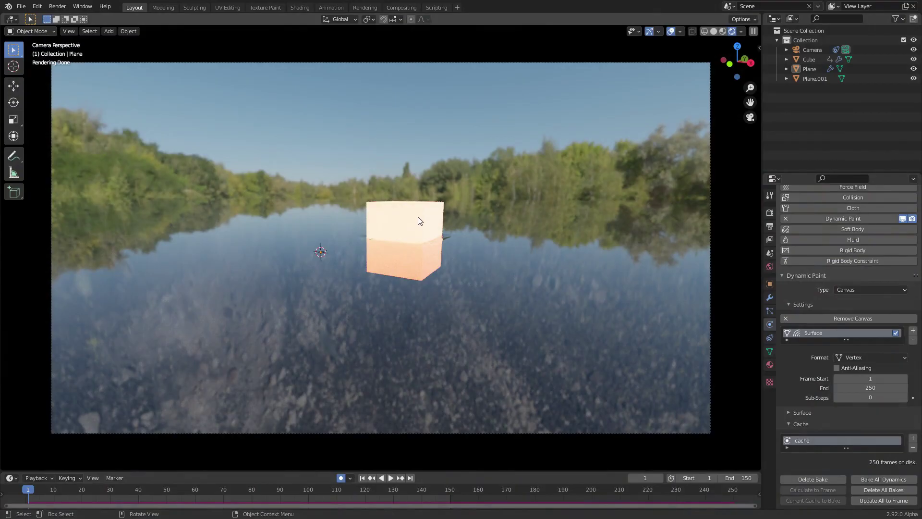
# Step: Play the finished water animation, orbit around the plane, and return to the camera view
pyautogui.press('space')
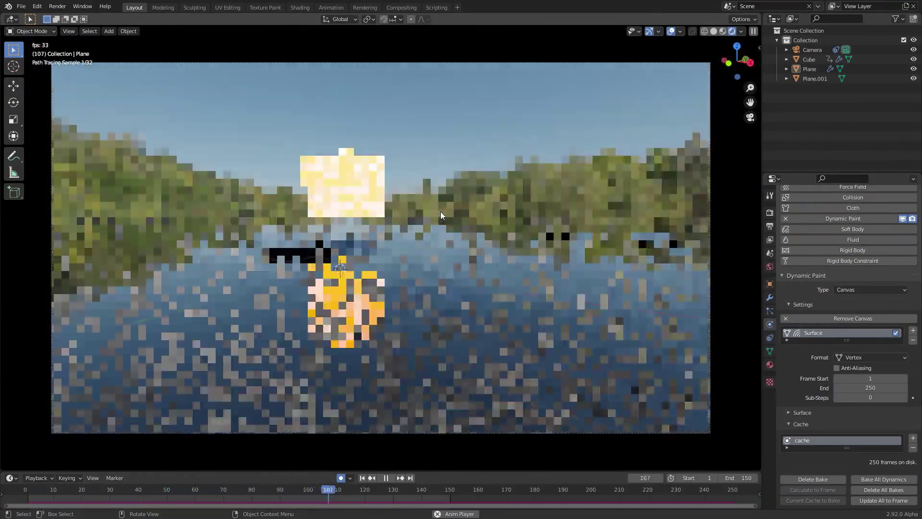
pyautogui.press('Escape')
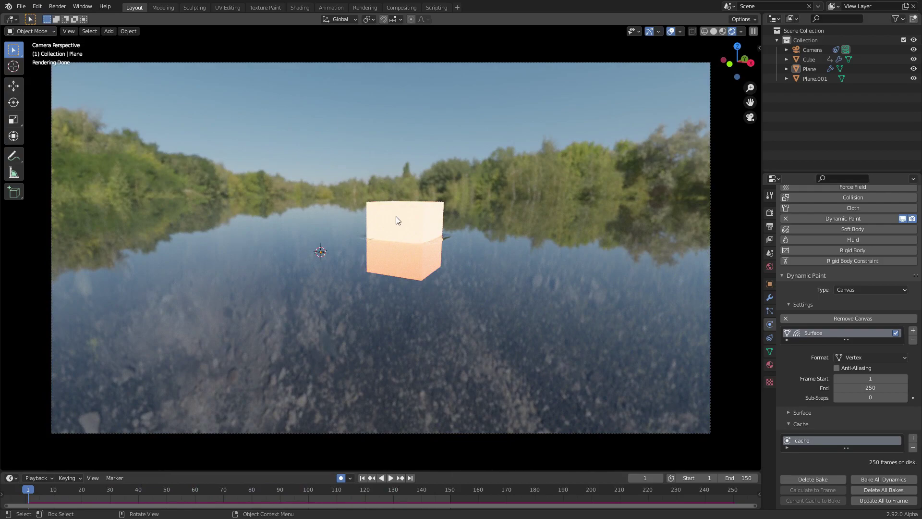
pyautogui.press('space')
pyautogui.press('space')
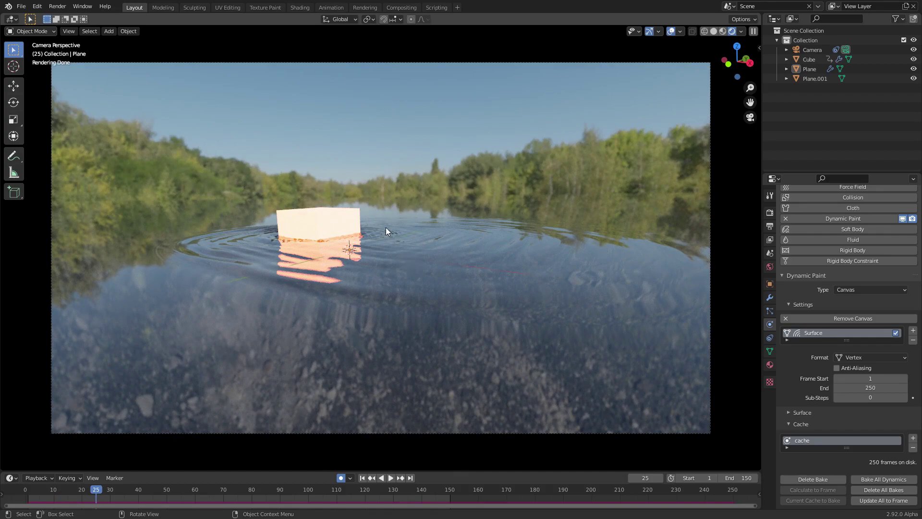
pyautogui.moveTo(402, 195); pyautogui.dragTo(445, 215, button='middle')
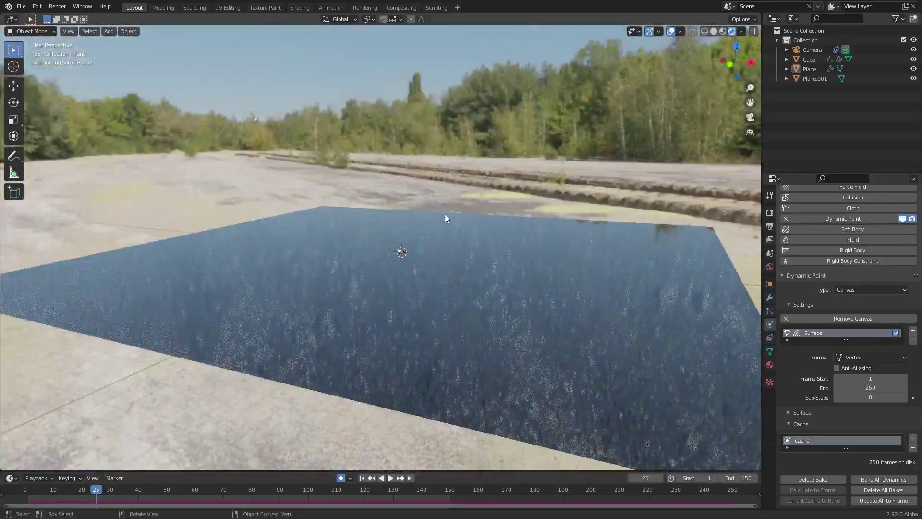
pyautogui.click(749, 117)
pyautogui.keyDown('alt'); pyautogui.scroll(-20, 379, 189); pyautogui.keyUp('alt')
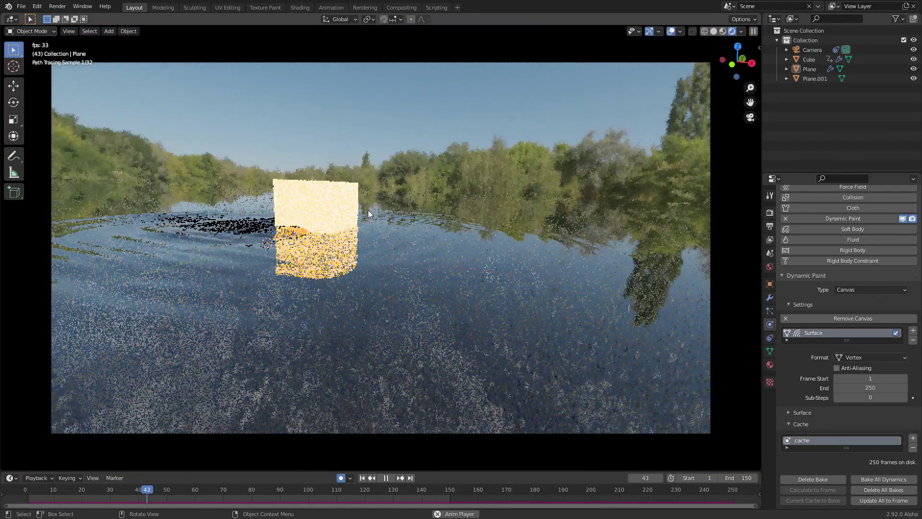
# Step: Replay the animation in Solid shading, then once more in Rendered shading
pyautogui.click(714, 30)
pyautogui.press('space')
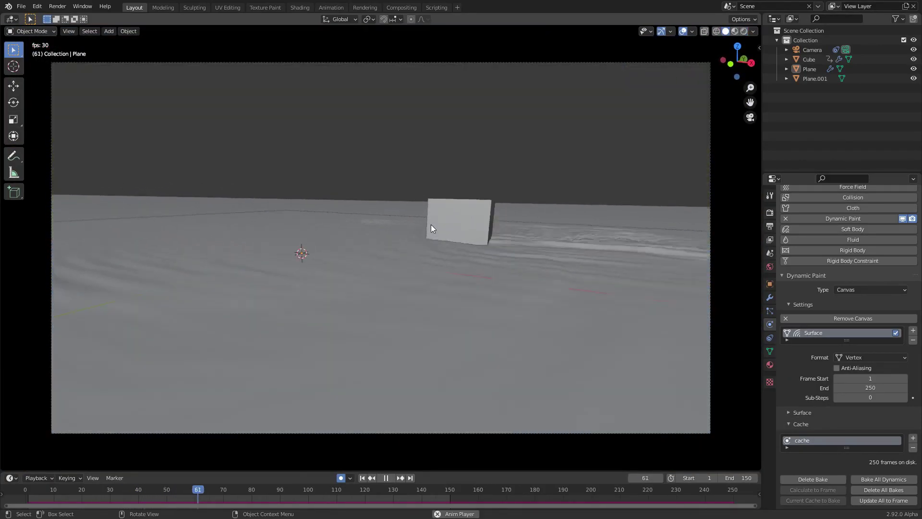
pyautogui.press('space')
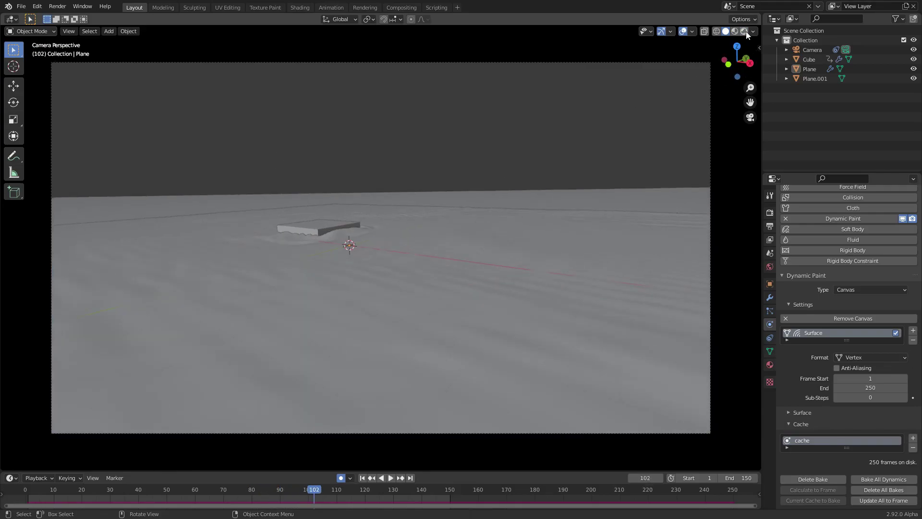
pyautogui.click(745, 31)
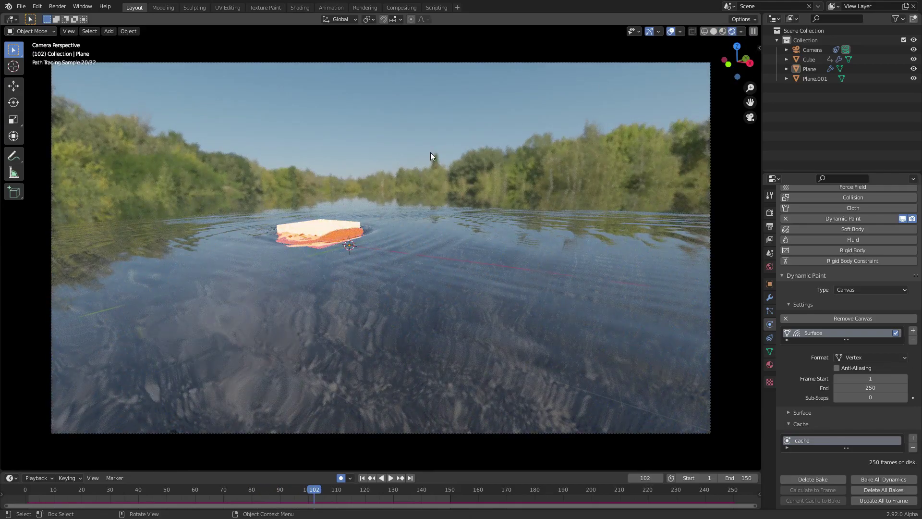
pyautogui.press('space')
pyautogui.press('space')
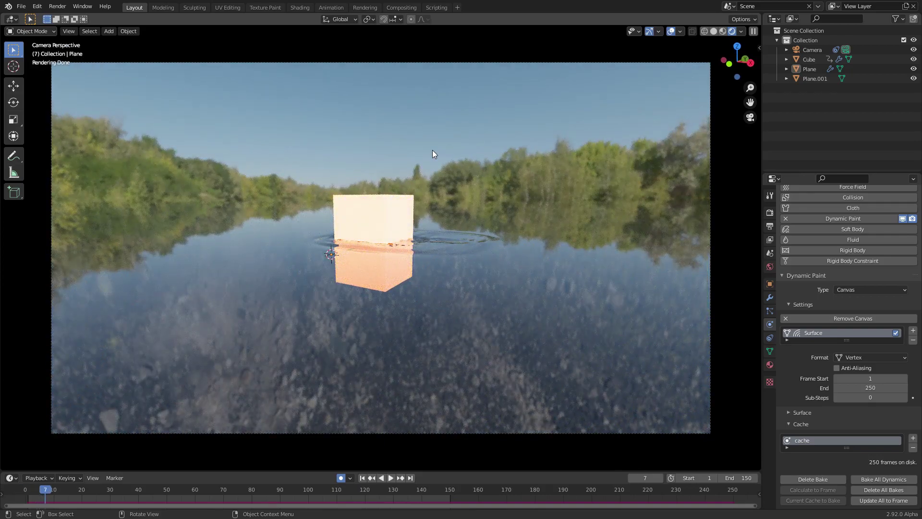
# Step: Start a new General scene, discarding the changes to water.blend
pyautogui.press('F4')
pyautogui.click(435, 158)
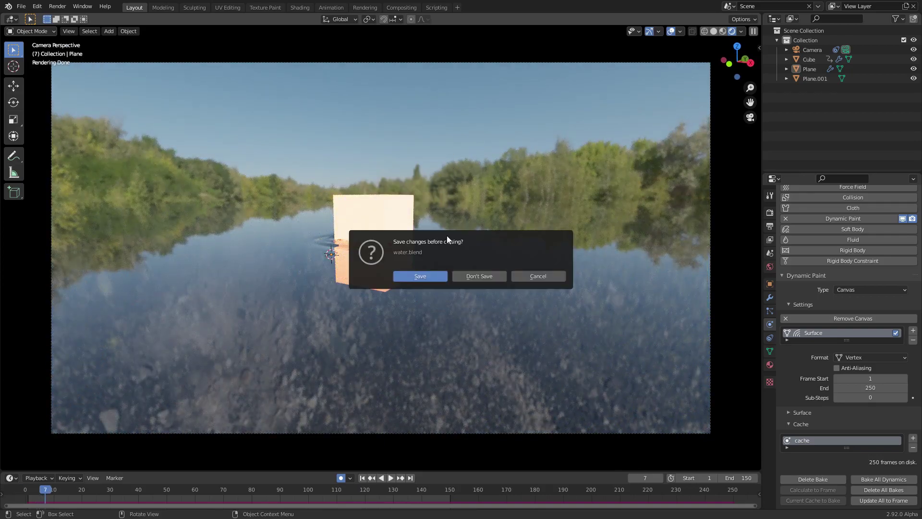
pyautogui.click(477, 277)
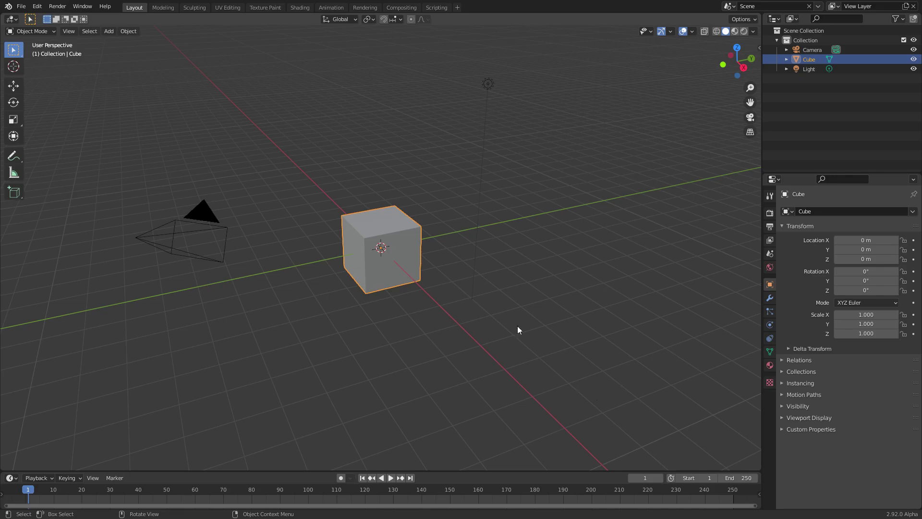
# Step: Add a plane under the default cube and scale it up to 15.304
pyautogui.scroll(2, 360, 180)
pyautogui.hotkey('shift', 'a')
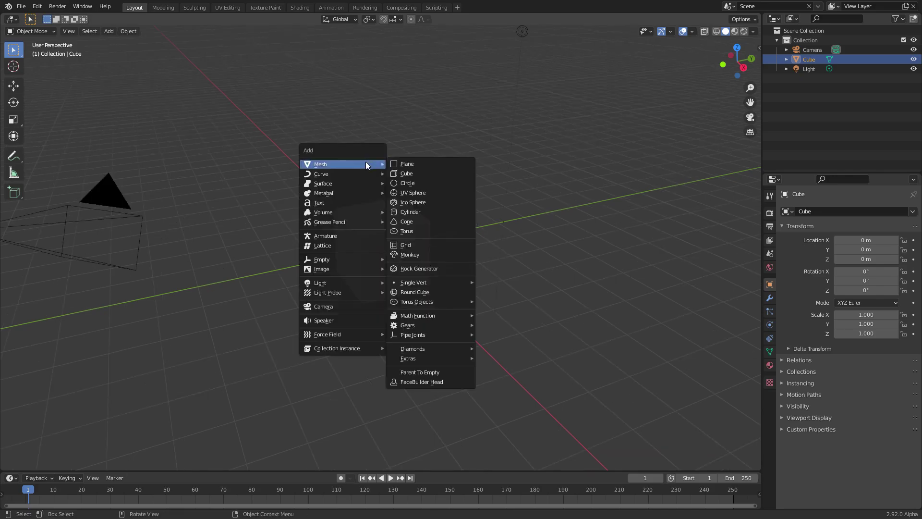
pyautogui.click(390, 163)
pyautogui.press('s')
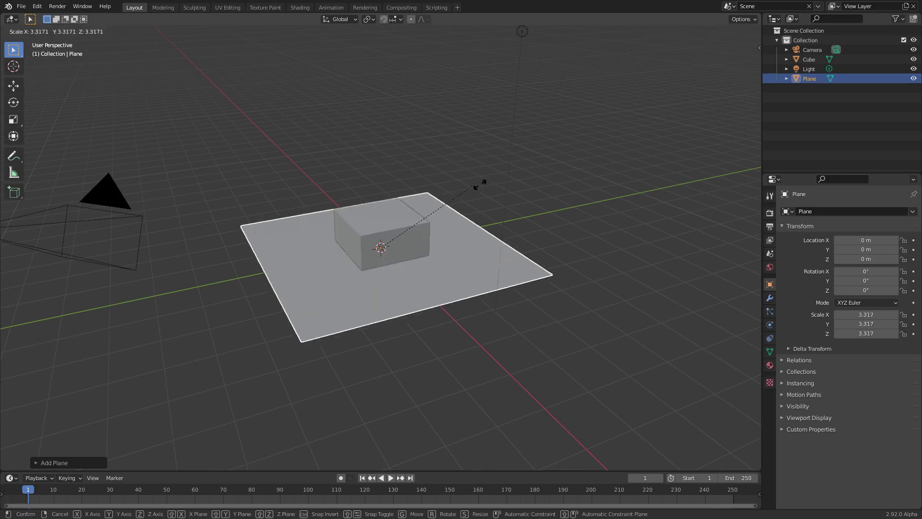
pyautogui.click(460, 174)
pyautogui.press('s')
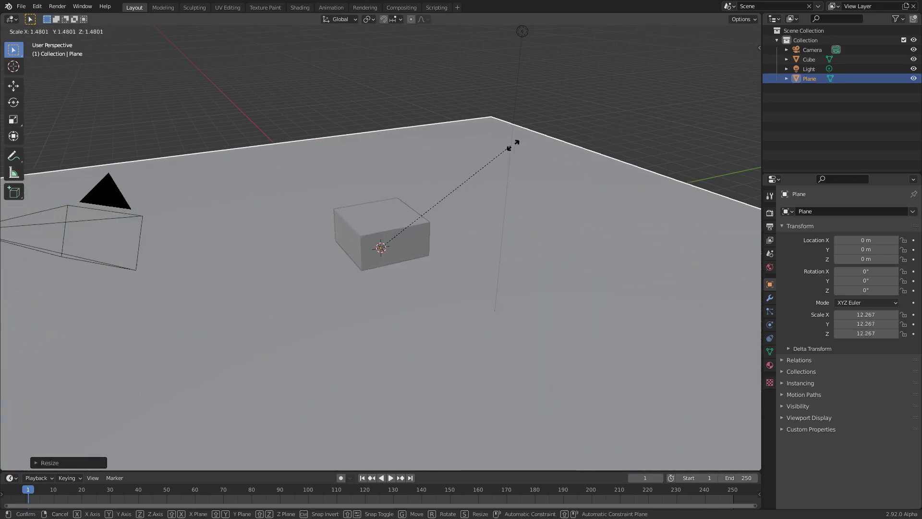
pyautogui.click(542, 152)
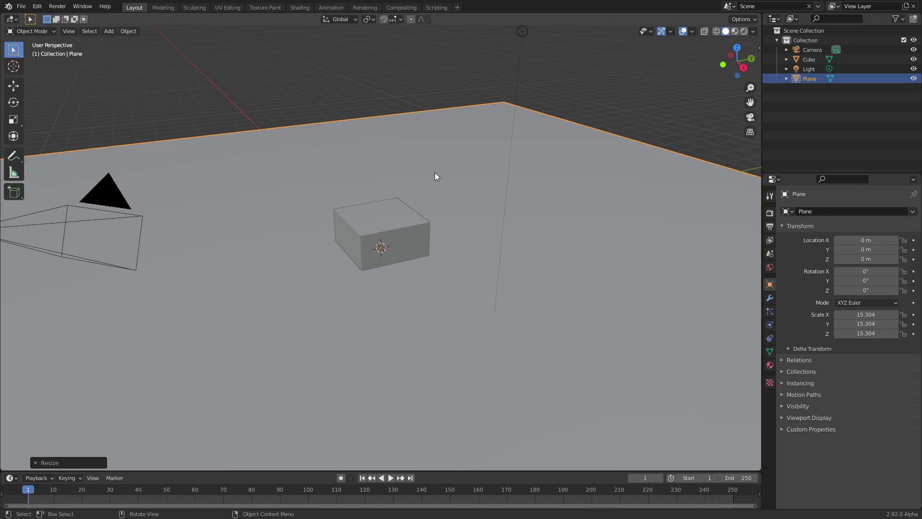
pyautogui.scroll(-1, 411, 173)
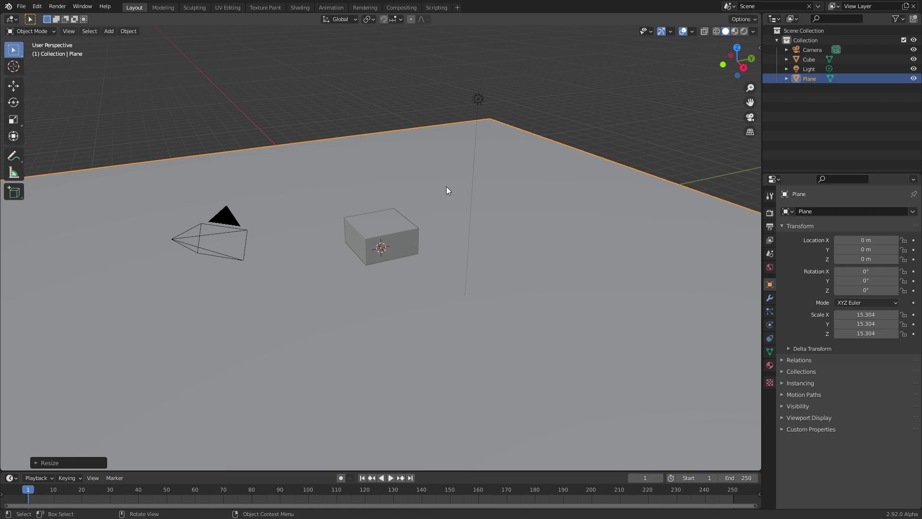
# Step: Show the plane's Physics properties, test-move the cube and undo it, then reselect the plane
pyautogui.click(769, 325)
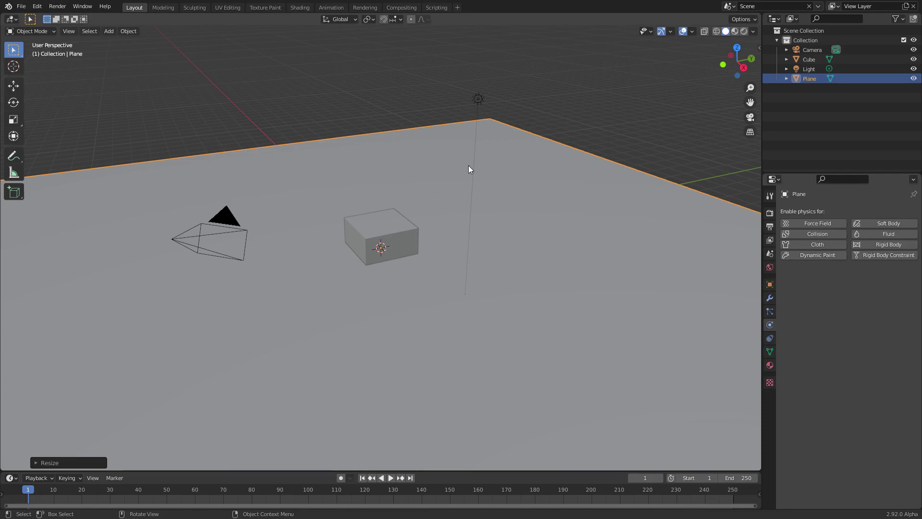
pyautogui.click(389, 227)
pyautogui.press('g')
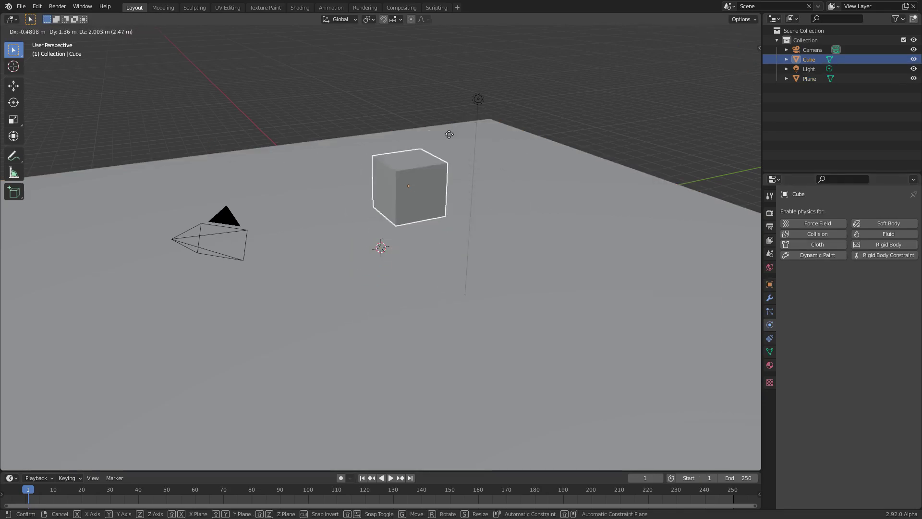
pyautogui.click(331, 166)
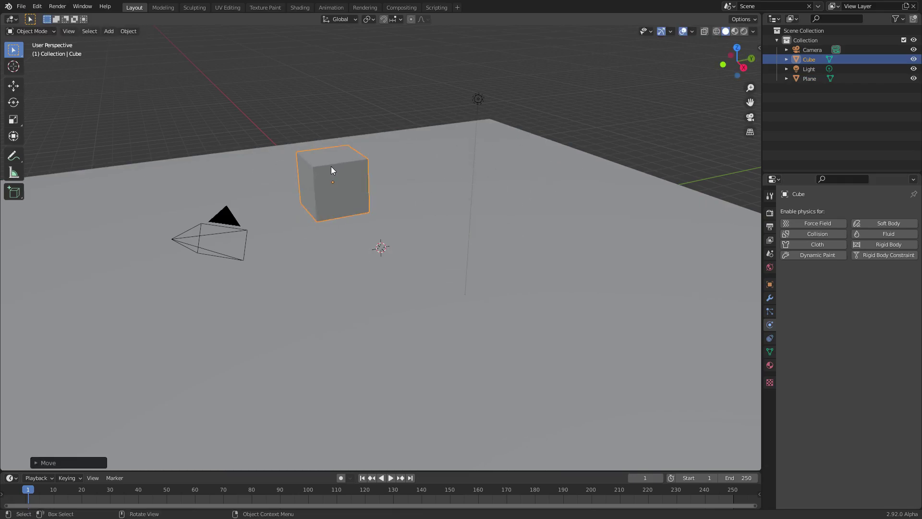
pyautogui.hotkey('ctrl', 'z')
pyautogui.click(435, 164)
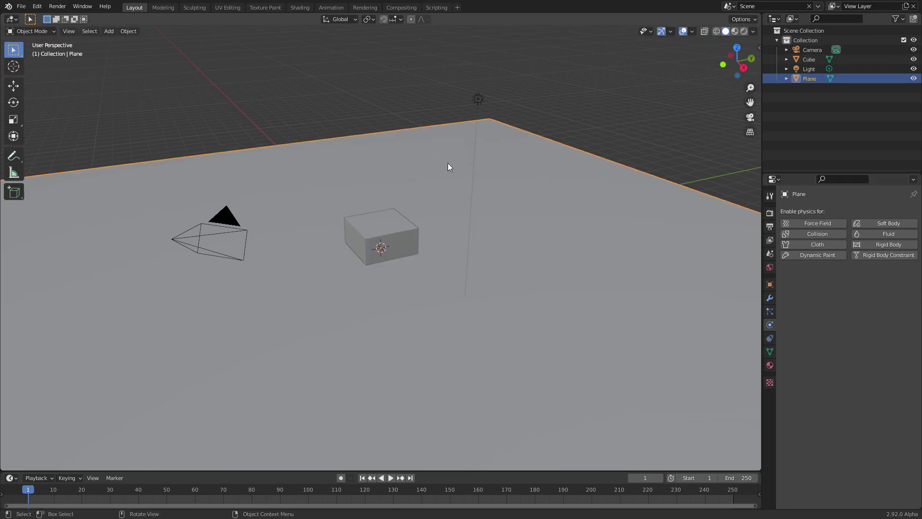
# Step: Subdivide the plane in Edit Mode with 25 cuts
pyautogui.press('Tab')
pyautogui.scroll(2, 408, 178)
pyautogui.rightClick(431, 122)
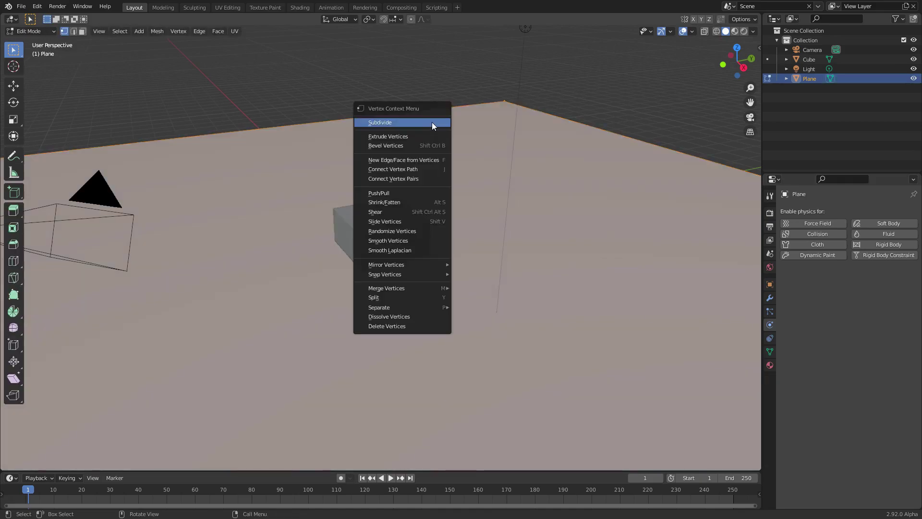
pyautogui.click(425, 123)
pyautogui.click(67, 462)
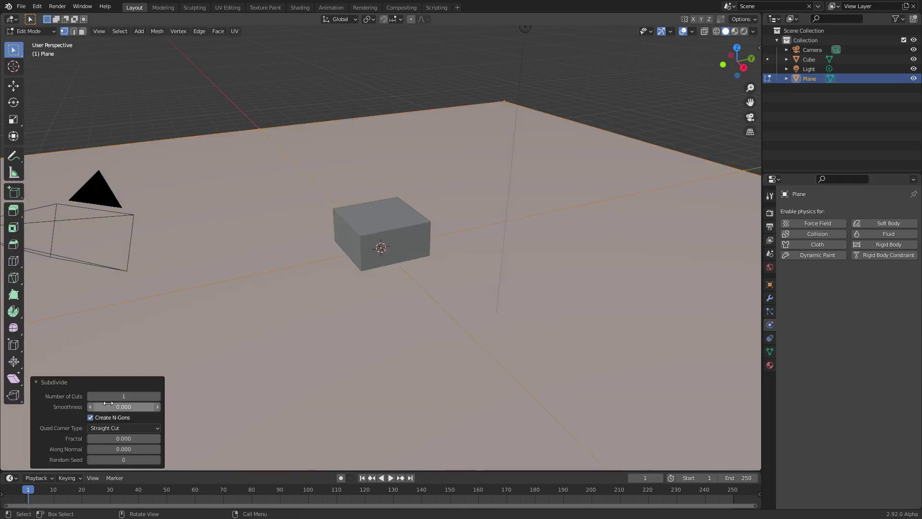
pyautogui.click(116, 396)
pyautogui.write('25')
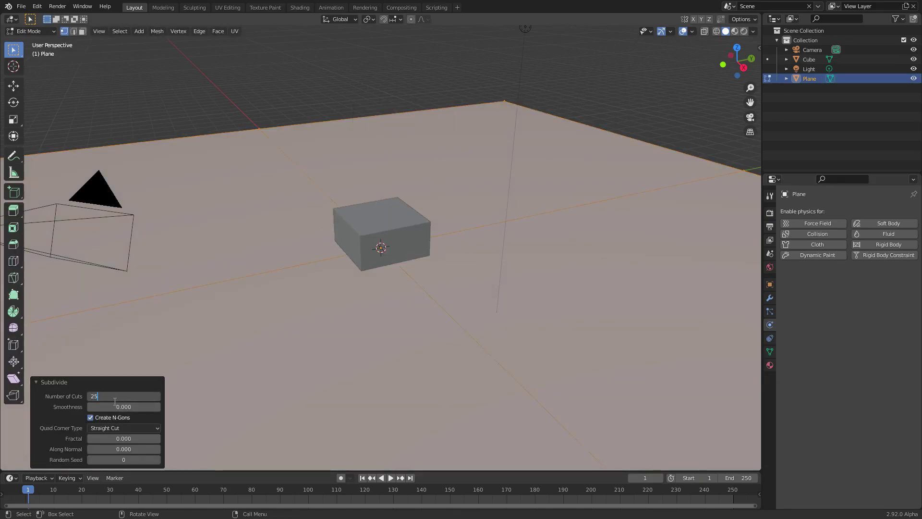
pyautogui.press('Return')
# Step: Subdivide the dense grid once more and return to Object Mode
pyautogui.rightClick(259, 182)
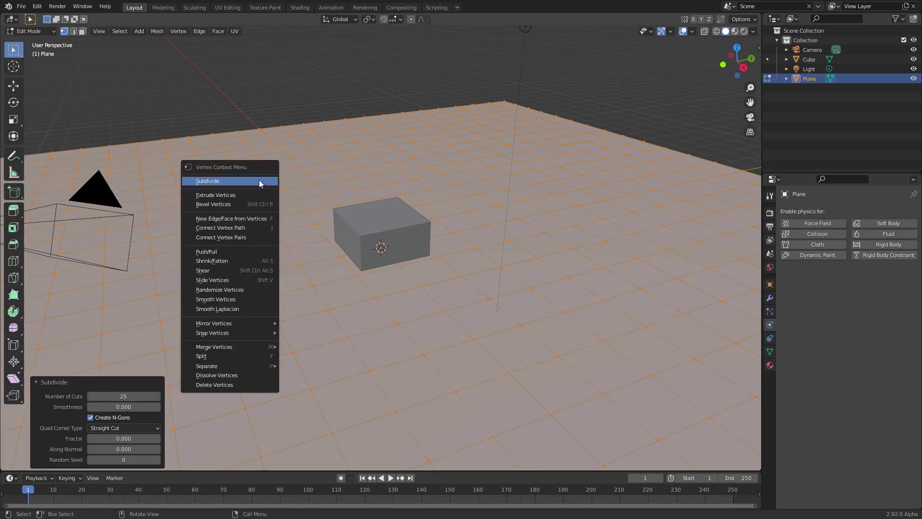
pyautogui.press('Escape')
pyautogui.rightClick(260, 181)
pyautogui.click(259, 181)
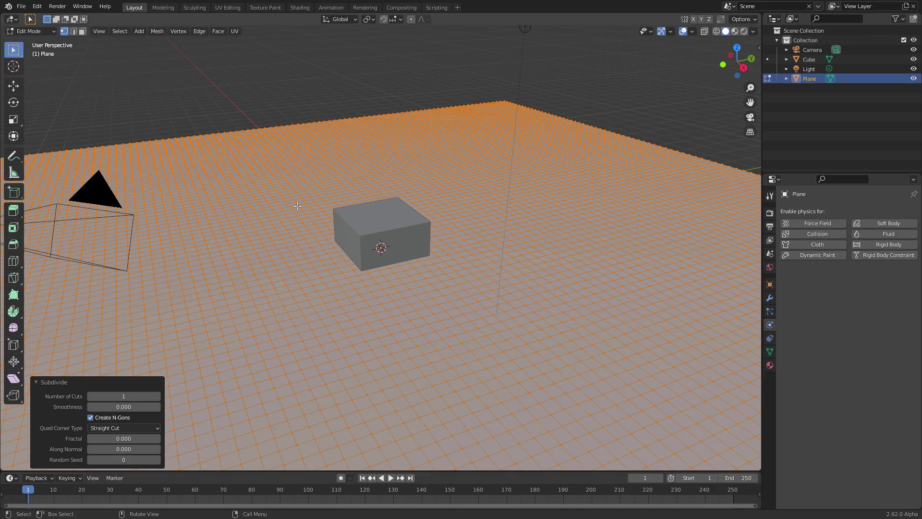
pyautogui.press('Tab')
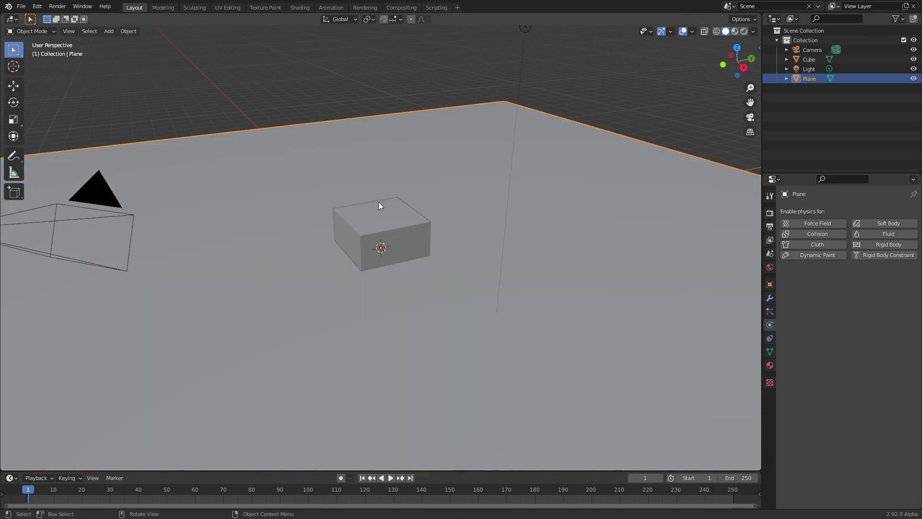
pyautogui.scroll(2, 381, 207)
pyautogui.press('Tab')
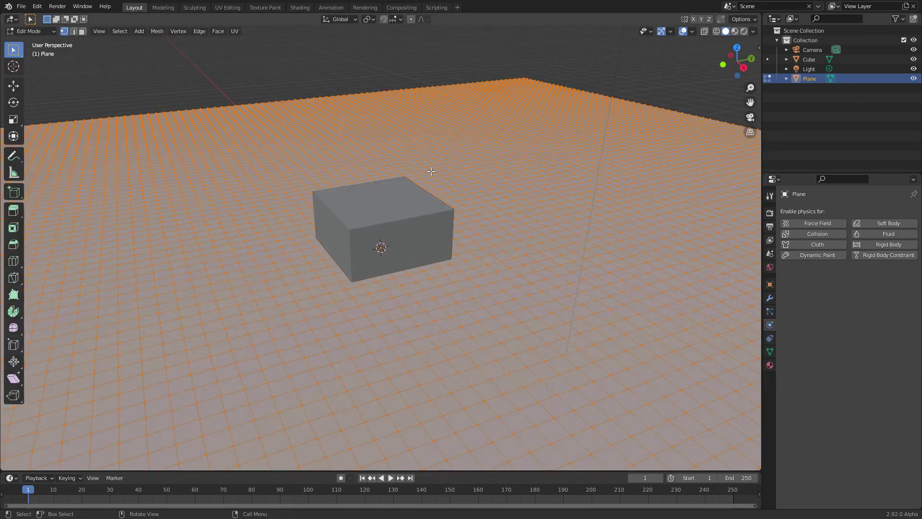
pyautogui.press('Tab')
pyautogui.press('Tab')
pyautogui.press('Tab')
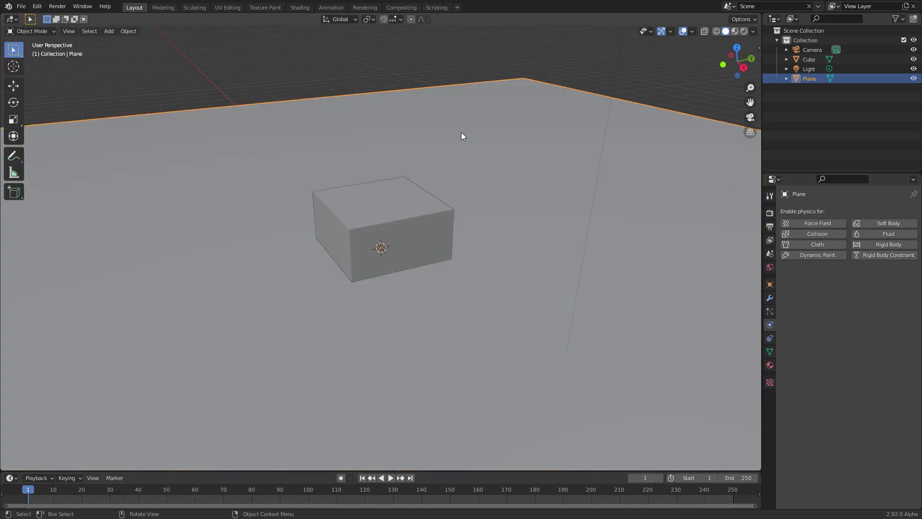
# Step: Make the plane a Dynamic Paint canvas and the cube a Dynamic Paint brush
pyautogui.click(816, 255)
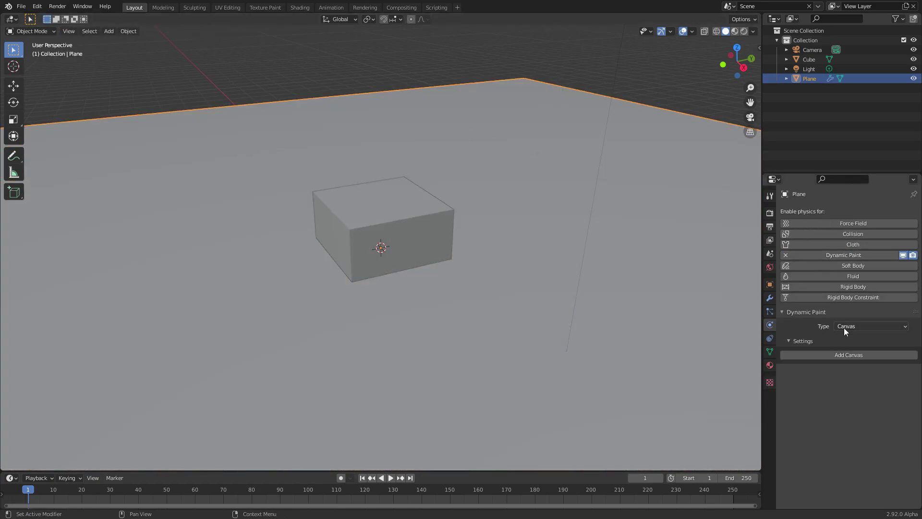
pyautogui.click(840, 354)
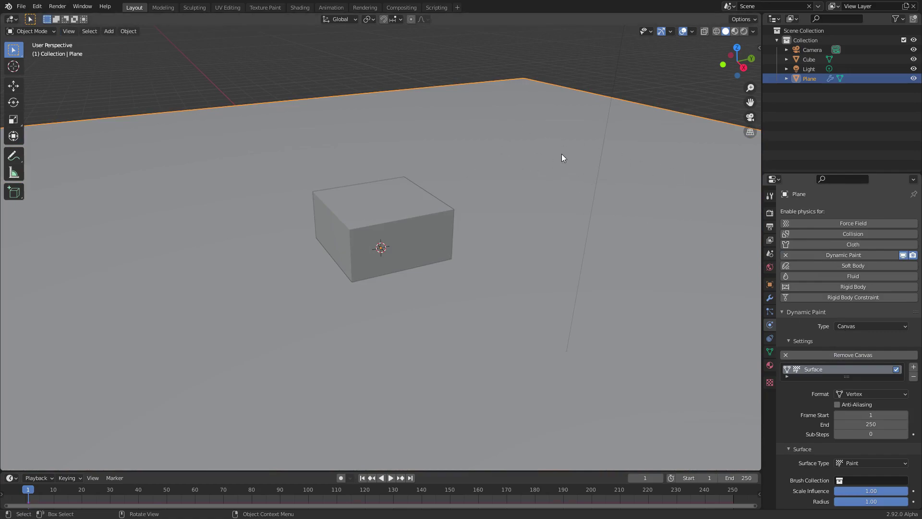
pyautogui.click(394, 241)
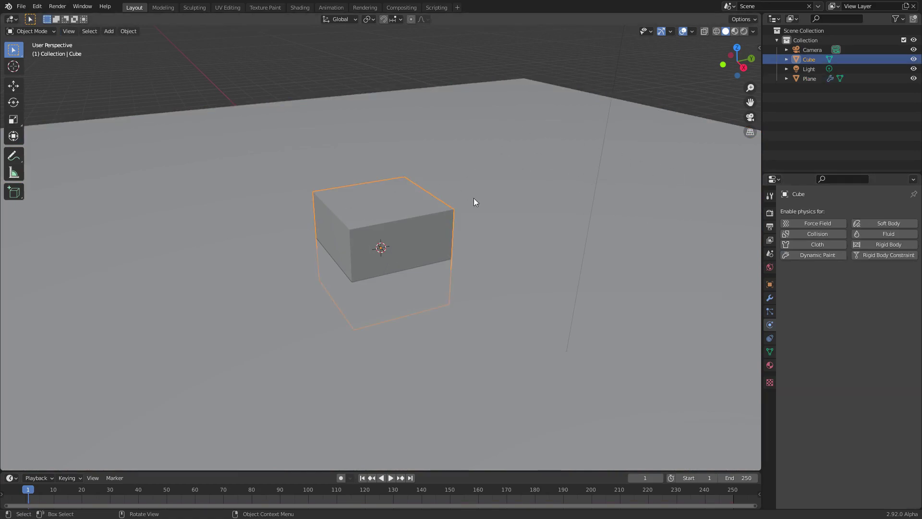
pyautogui.click(811, 253)
pyautogui.click(854, 327)
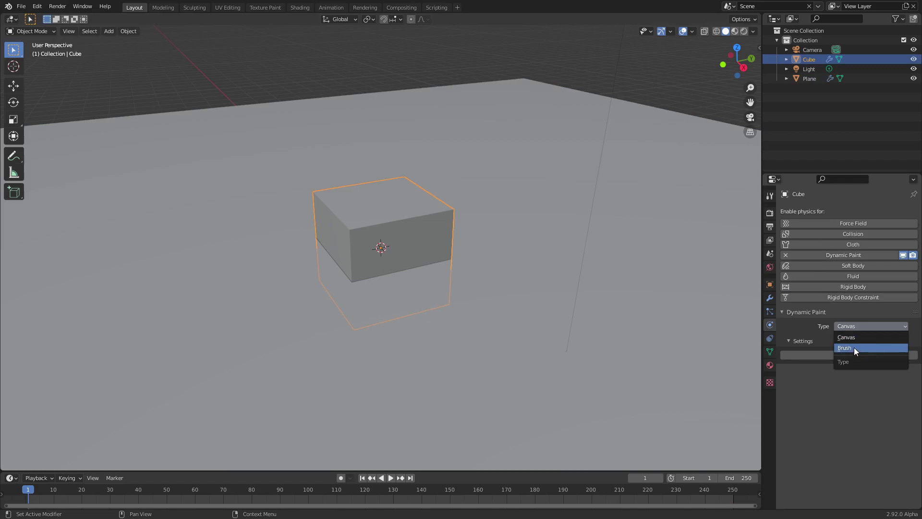
pyautogui.click(858, 348)
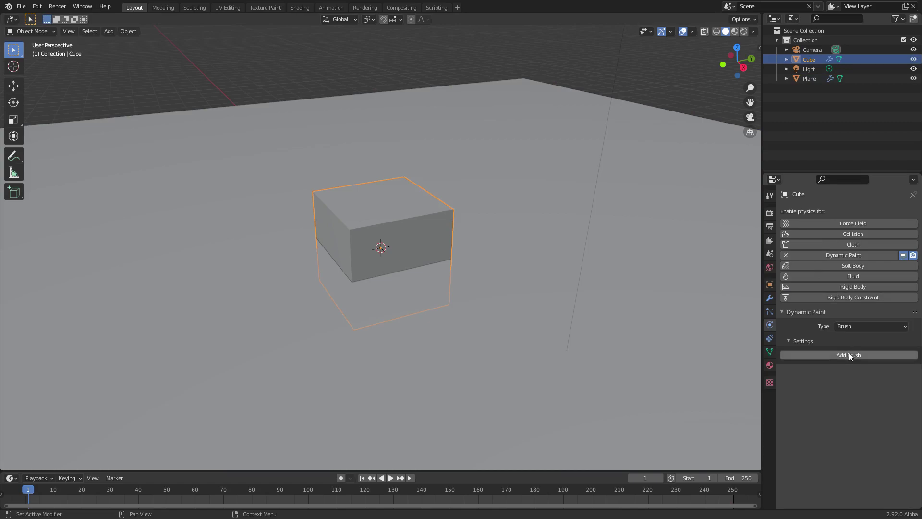
pyautogui.click(849, 354)
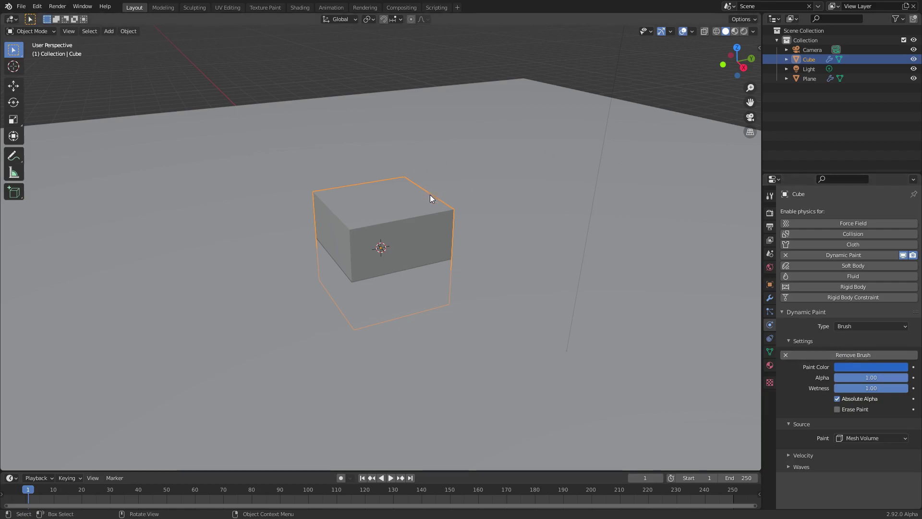
# Step: Test the brush by moving the cube during playback, then undo back to frame 1
pyautogui.moveTo(500, 140); pyautogui.dragTo(503, 147, button='middle')
pyautogui.press('space')
pyautogui.press('g')
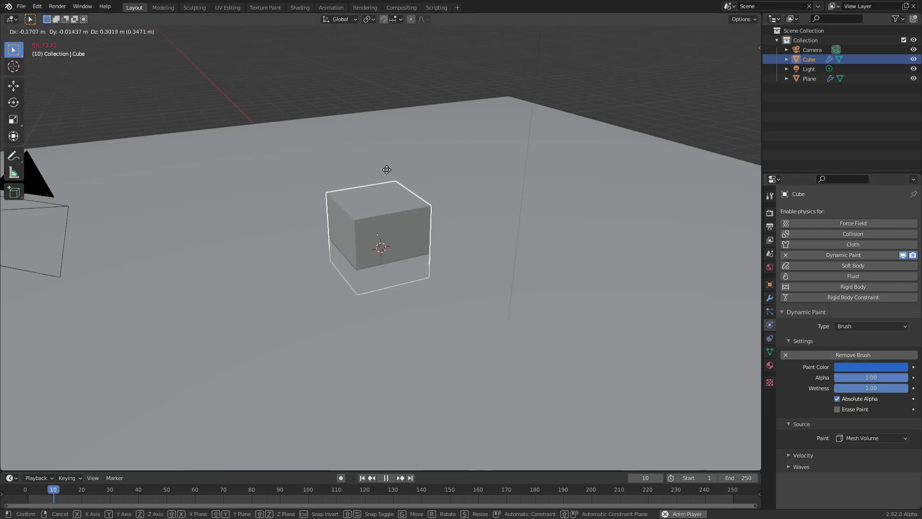
pyautogui.click(529, 205)
pyautogui.press('space')
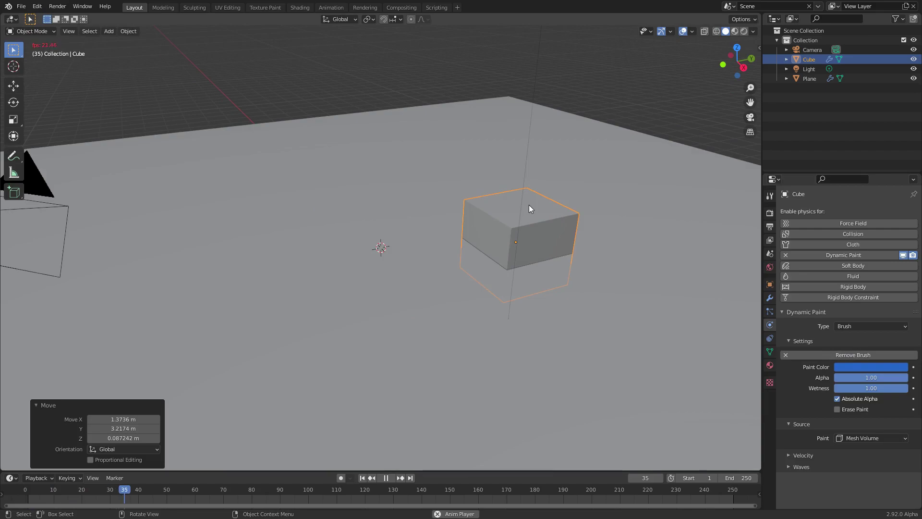
pyautogui.hotkey('ctrl', 'z')
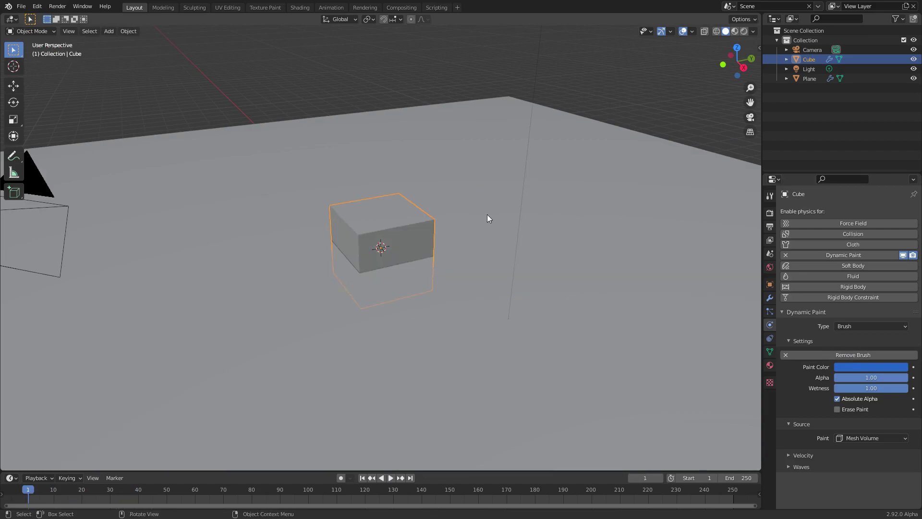
# Step: Set the plane's canvas Surface Type to Waves and preview it by moving the cube during playback
pyautogui.click(399, 145)
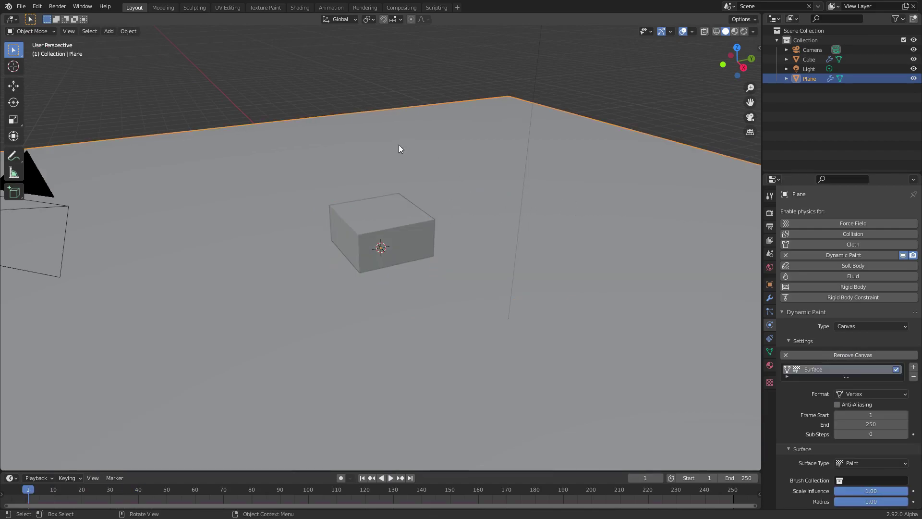
pyautogui.click(852, 462)
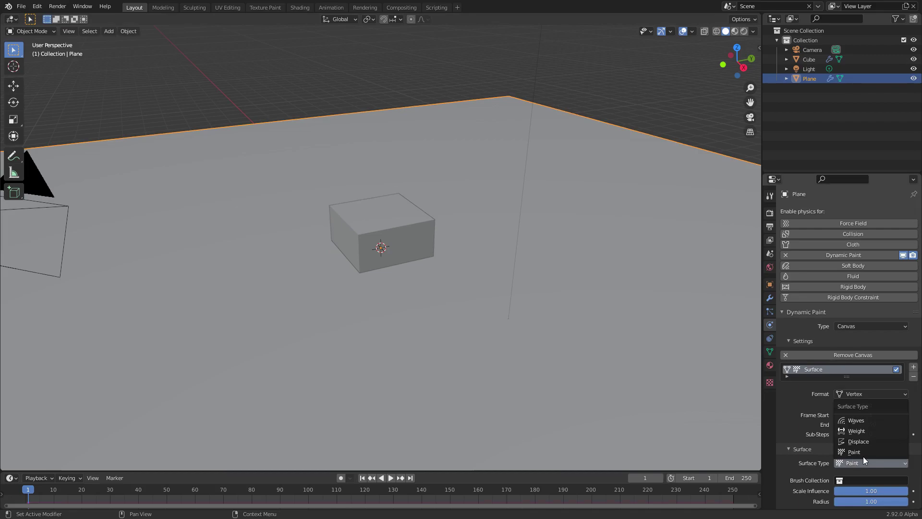
pyautogui.click(854, 420)
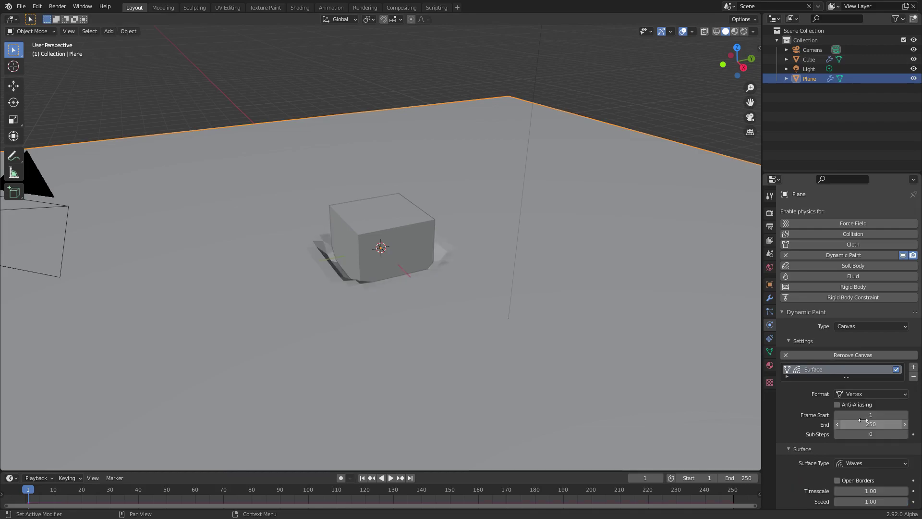
pyautogui.press('space')
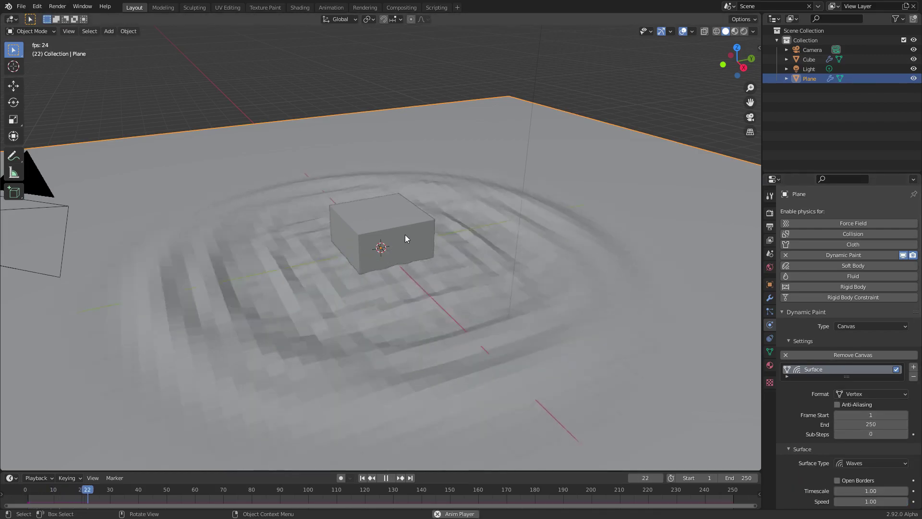
pyautogui.click(405, 234)
pyautogui.press('g')
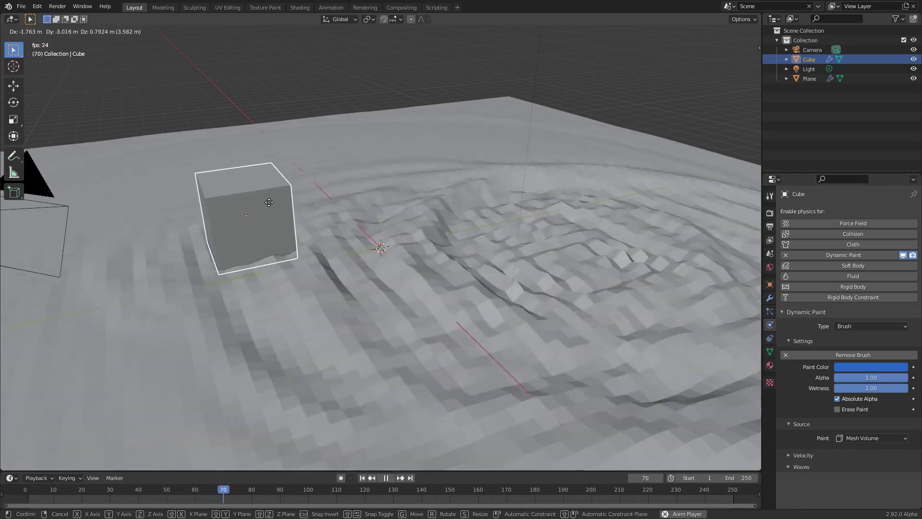
pyautogui.click(445, 215)
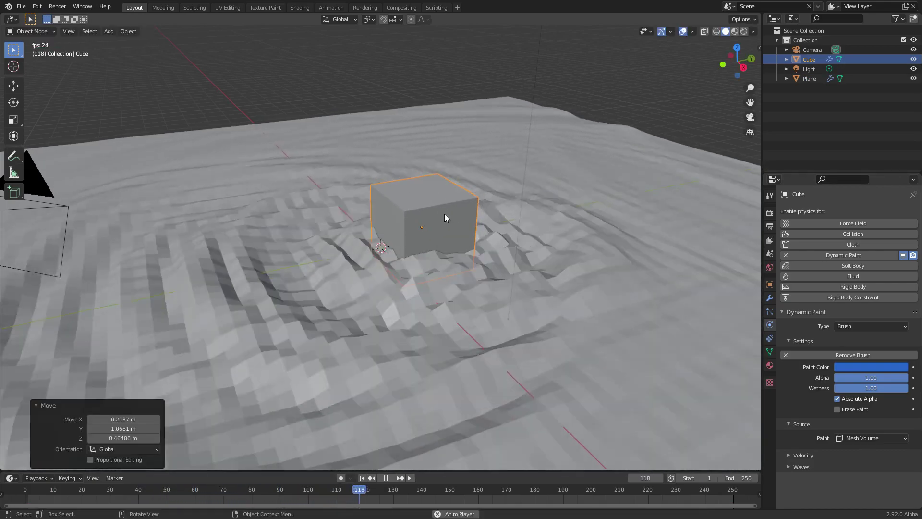
pyautogui.press('space')
pyautogui.press('space')
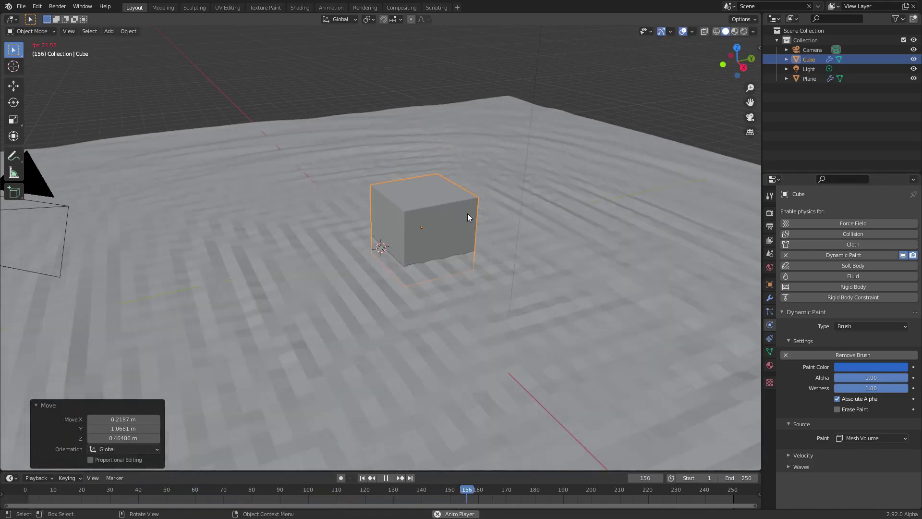
# Step: Drag the cube around the plane repeatedly while playing to stir ripples, then pan the view
pyautogui.press('g')
pyautogui.click(364, 200)
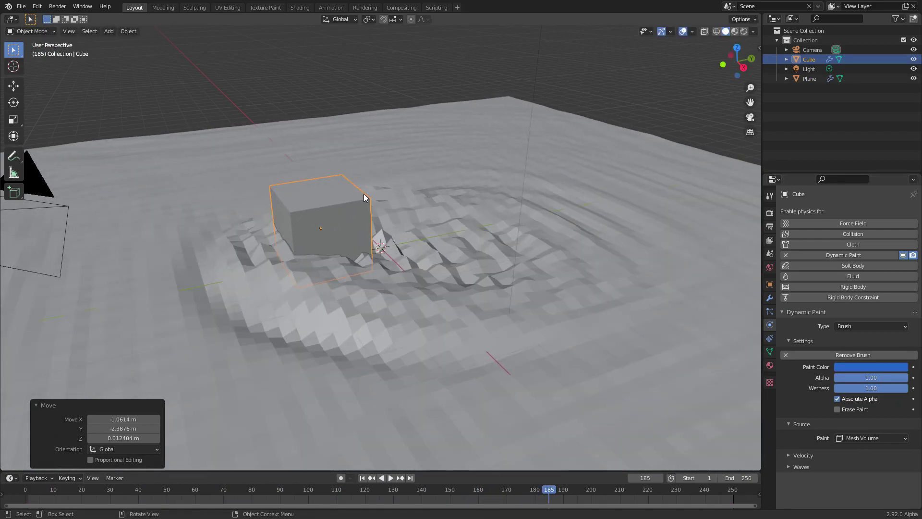
pyautogui.press('space')
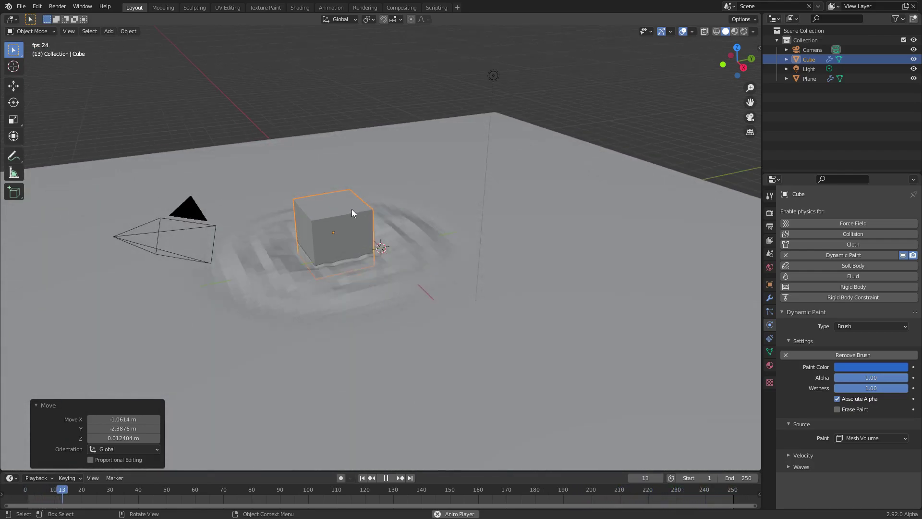
pyautogui.press('g')
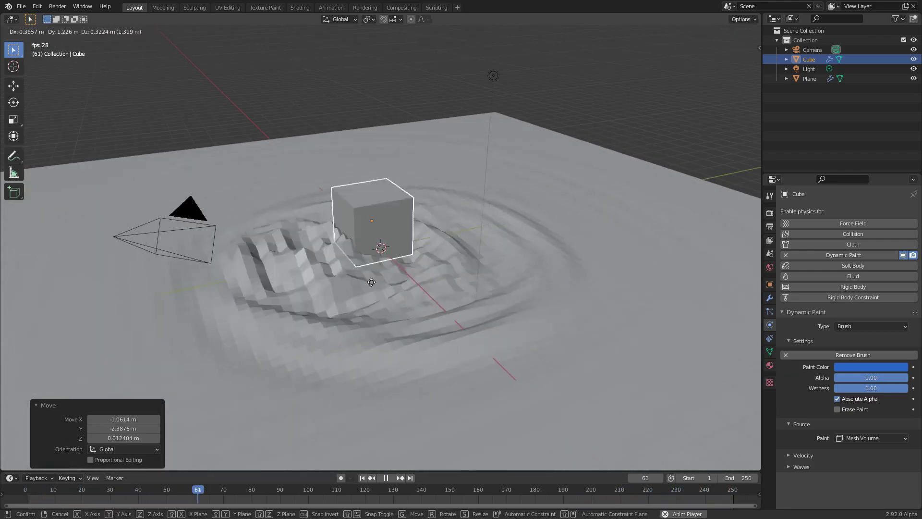
pyautogui.click(389, 191)
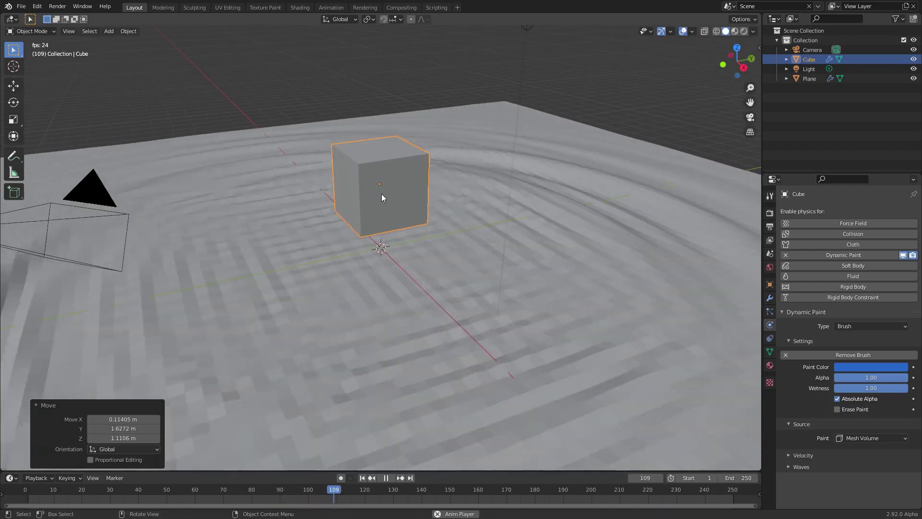
pyautogui.press('g')
pyautogui.click(360, 226)
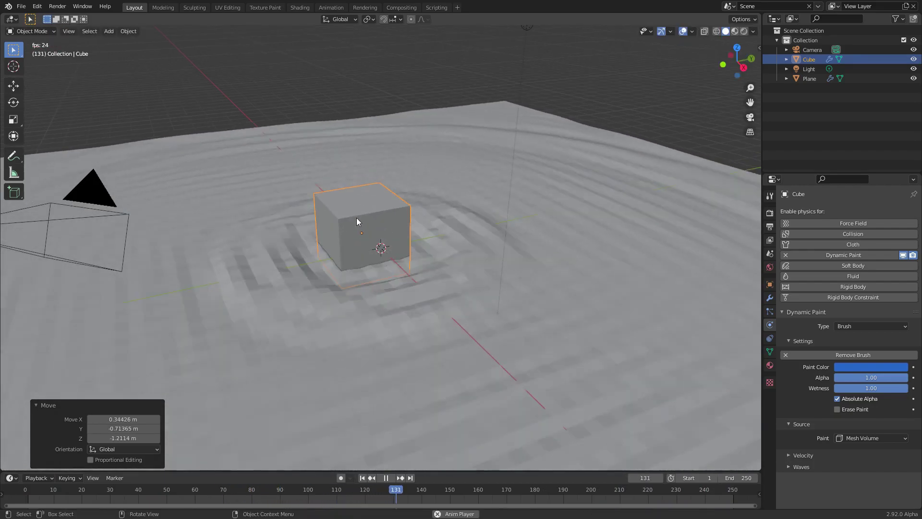
pyautogui.press('g')
pyautogui.click(368, 216)
pyautogui.press('space')
pyautogui.scroll(2, 275, 262)
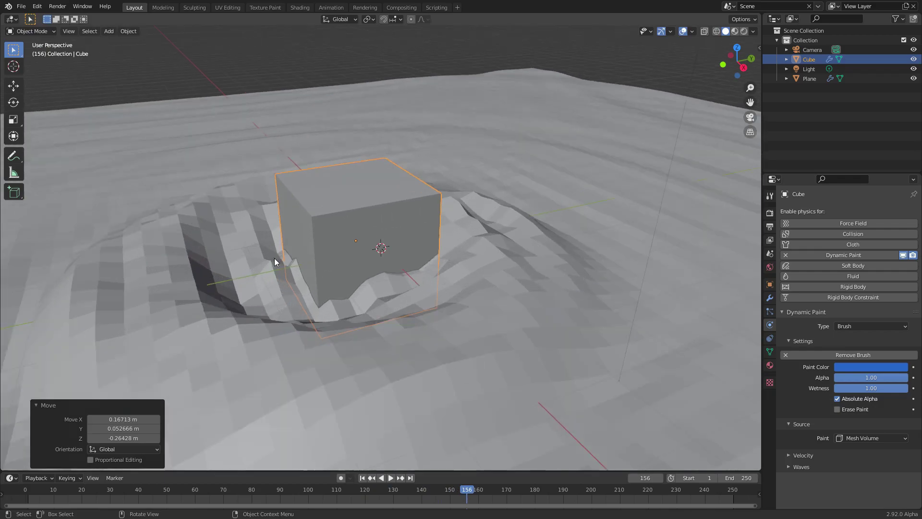
pyautogui.keyDown('shift'); pyautogui.moveTo(240, 229); pyautogui.dragTo(355, 219, button='middle'); pyautogui.keyUp('shift')
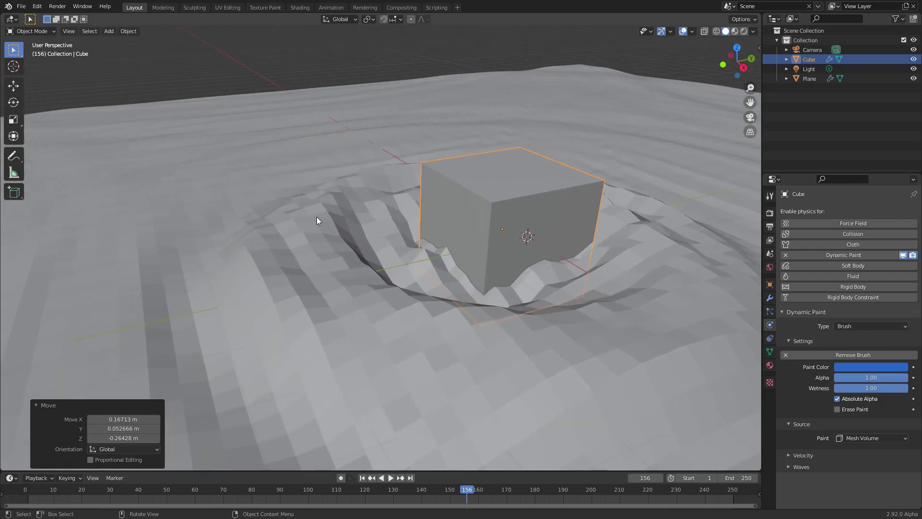
# Step: Shade the plane smooth and subdivide its mesh once more
pyautogui.click(400, 206)
pyautogui.rightClick(313, 176)
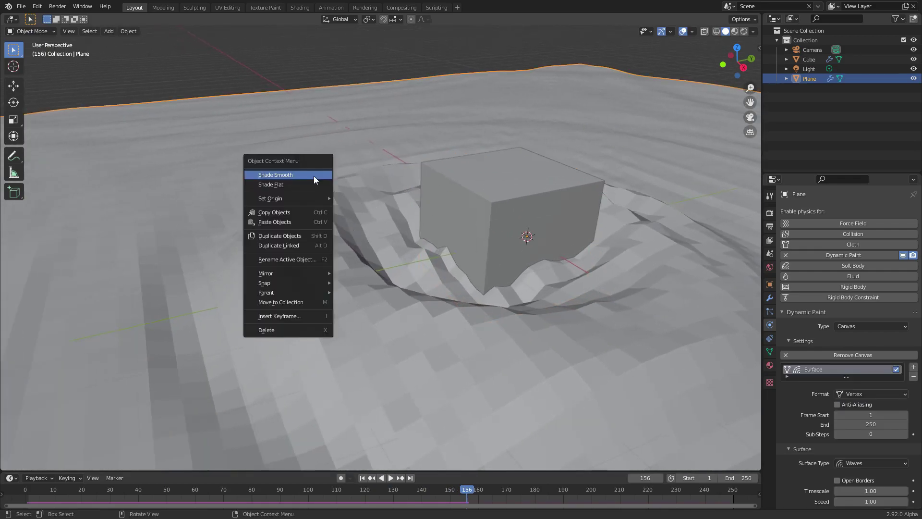
pyautogui.click(312, 178)
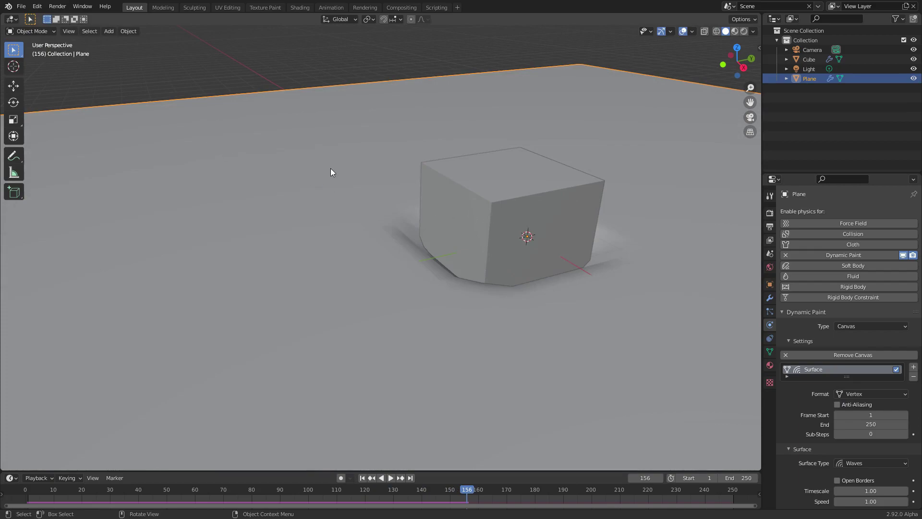
pyautogui.press('Tab')
pyautogui.rightClick(401, 150)
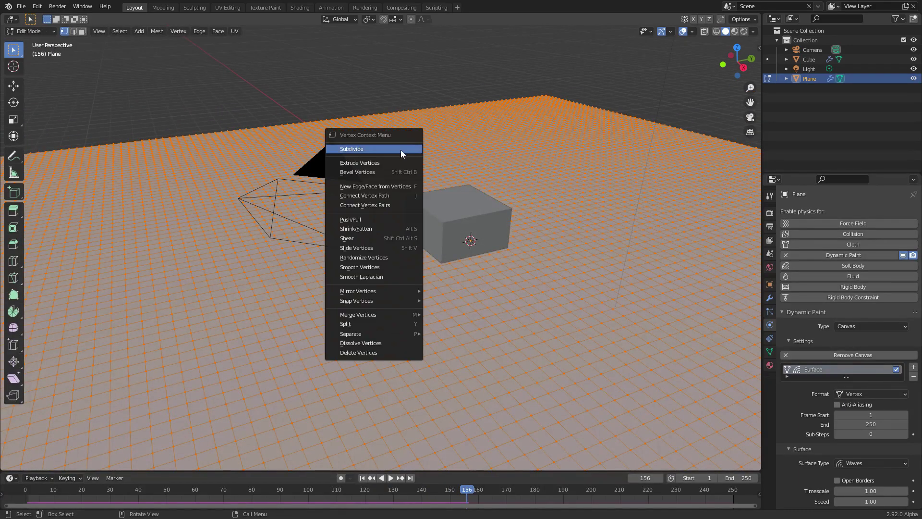
pyautogui.click(401, 150)
pyautogui.press('Tab')
# Step: Play the animation and move the cube to check the finer ripples
pyautogui.press('space')
pyautogui.click(440, 202)
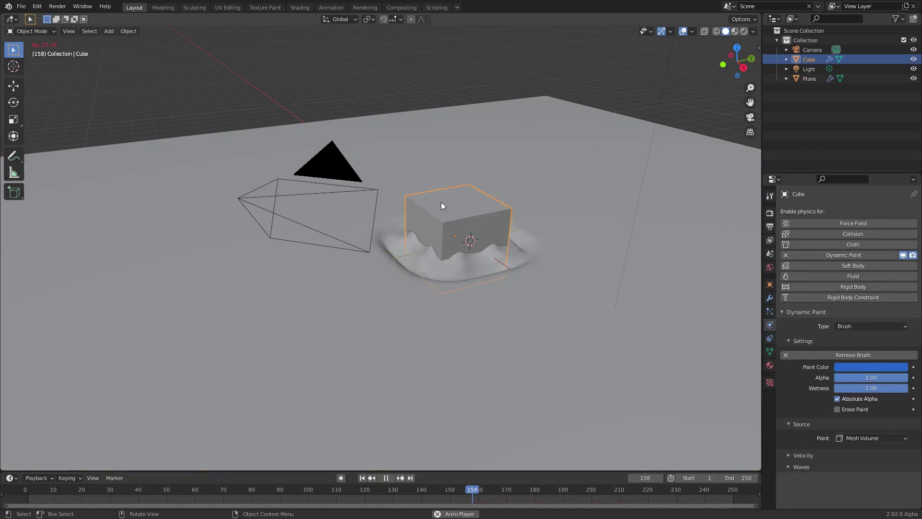
pyautogui.press('g')
pyautogui.click(434, 212)
pyautogui.press('space')
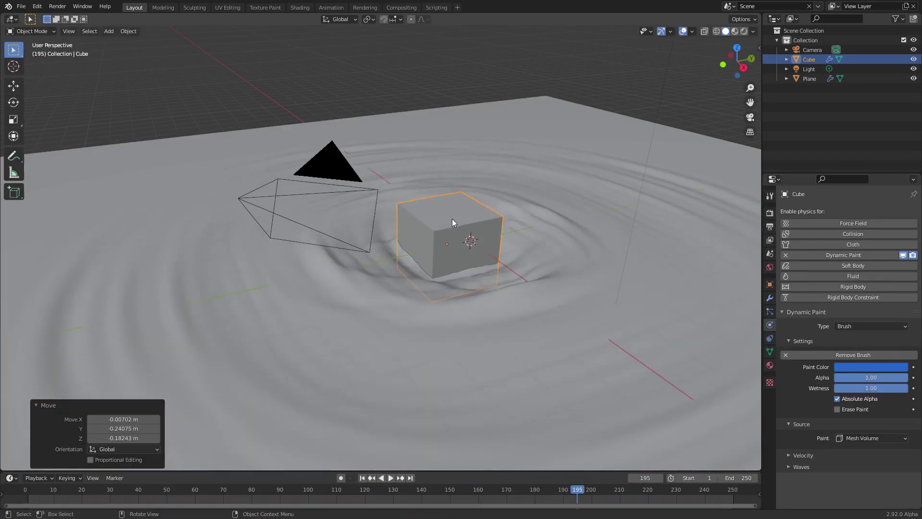
pyautogui.scroll(4, 452, 222)
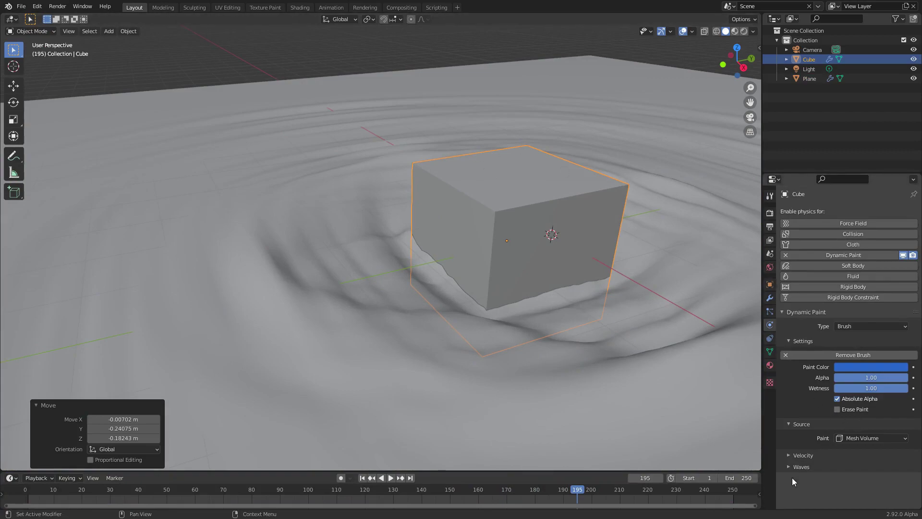
# Step: Expand the cube brush's Waves settings and set its Factor to 0.10
pyautogui.click(801, 467)
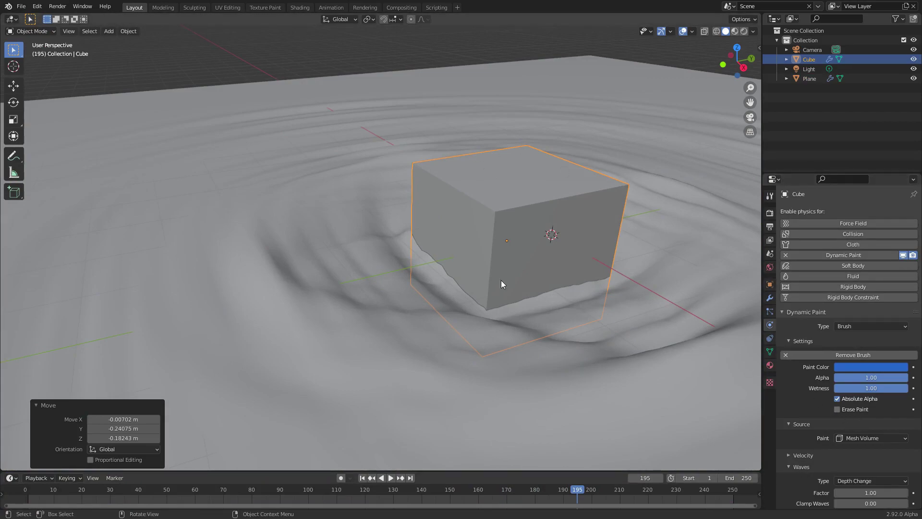
pyautogui.click(872, 487)
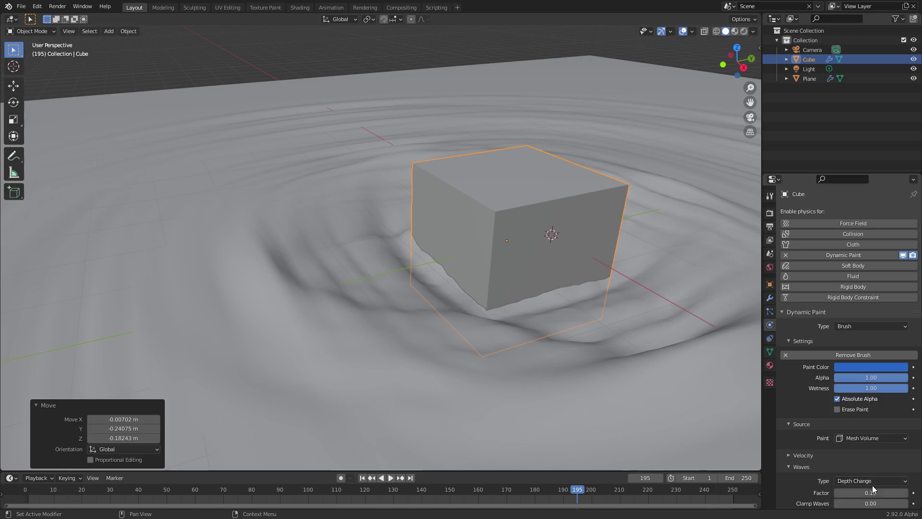
pyautogui.moveTo(380, 146); pyautogui.dragTo(481, 180, button='middle')
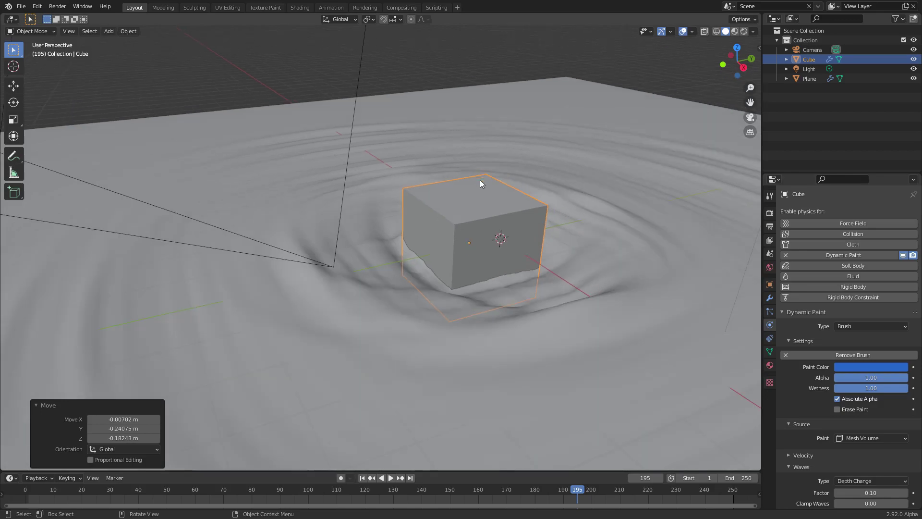
# Step: From frame 1, play the animation, lower the plane, and move the cube across it
pyautogui.hotkey('shift', 'Left')
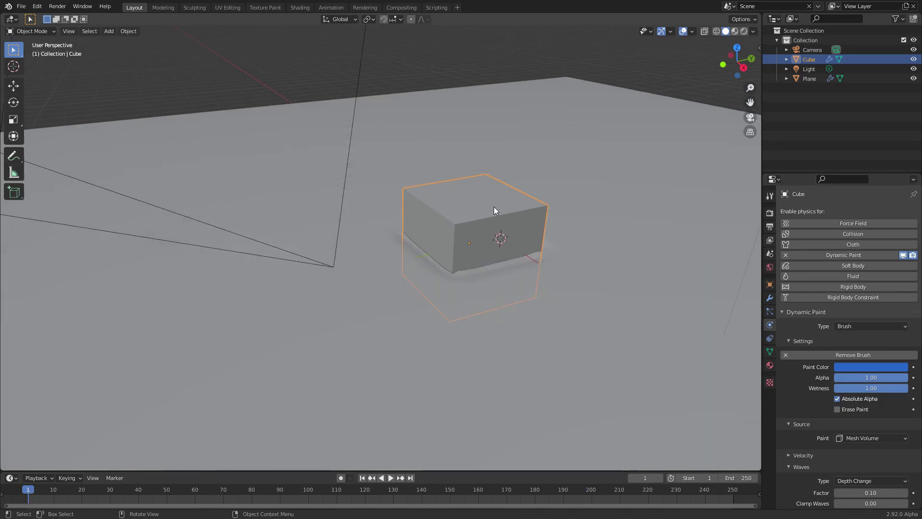
pyautogui.press('space')
pyautogui.click(490, 199)
pyautogui.press('g')
pyautogui.click(448, 186)
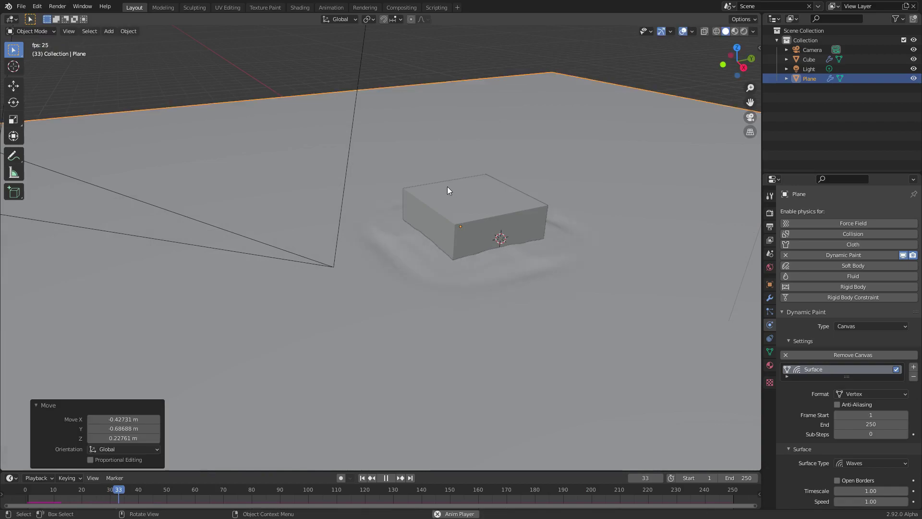
pyautogui.click(470, 200)
pyautogui.press('g')
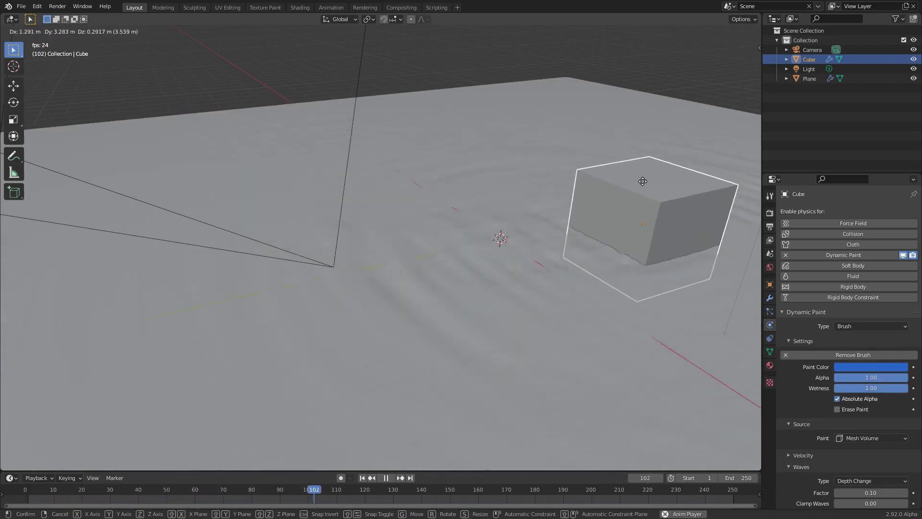
pyautogui.click(341, 177)
pyautogui.press('space')
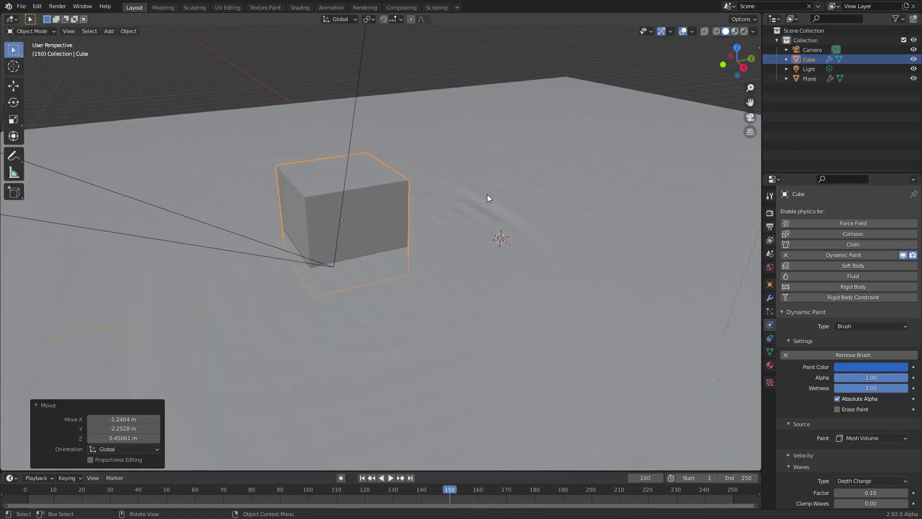
# Step: Sweep the cube through the water during playback, pausing at frame 233
pyautogui.scroll(-5, 453, 145)
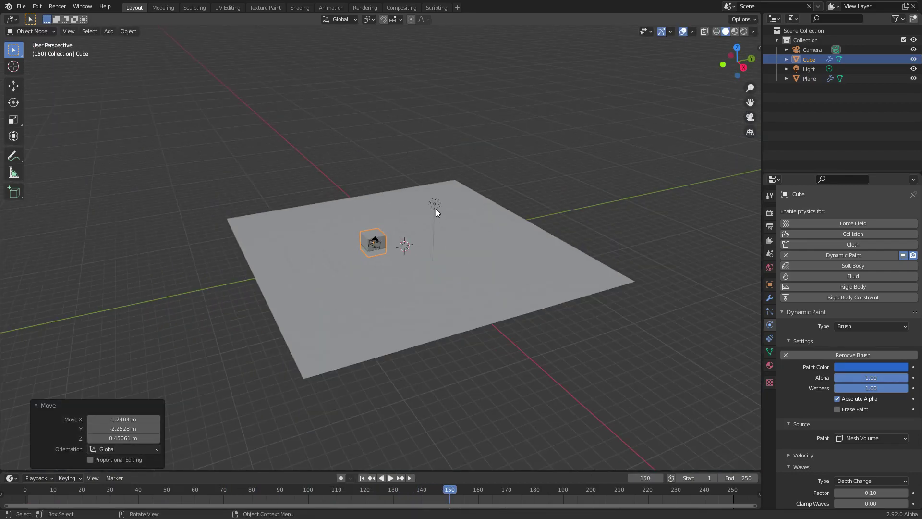
pyautogui.scroll(5, 436, 208)
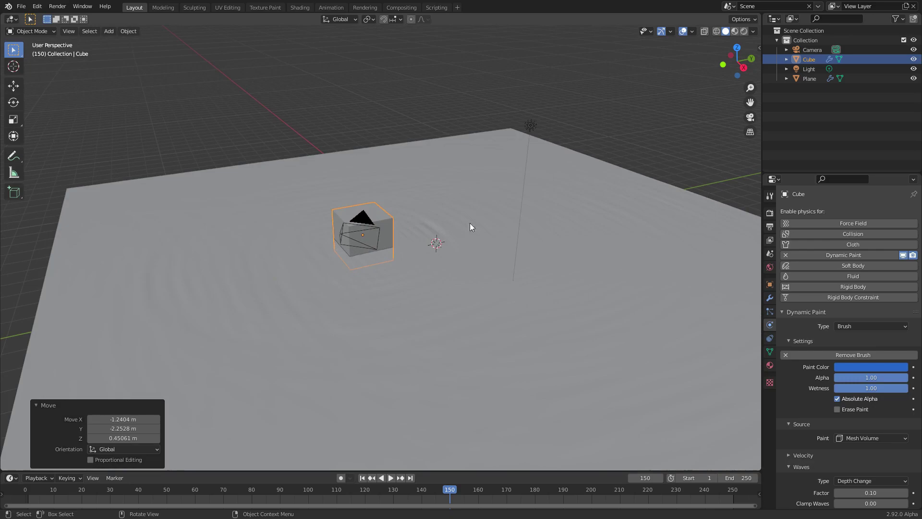
pyautogui.scroll(-3, 442, 213)
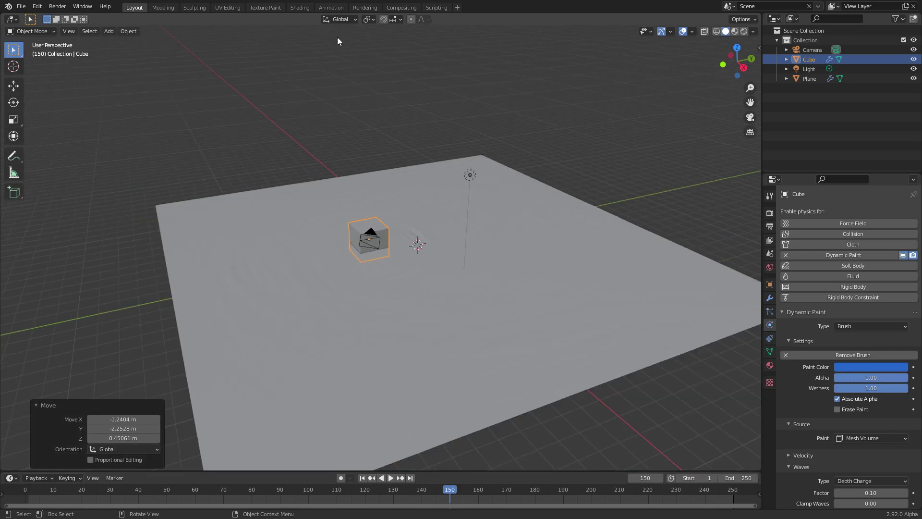
pyautogui.scroll(5, 403, 227)
pyautogui.scroll(-4, 434, 229)
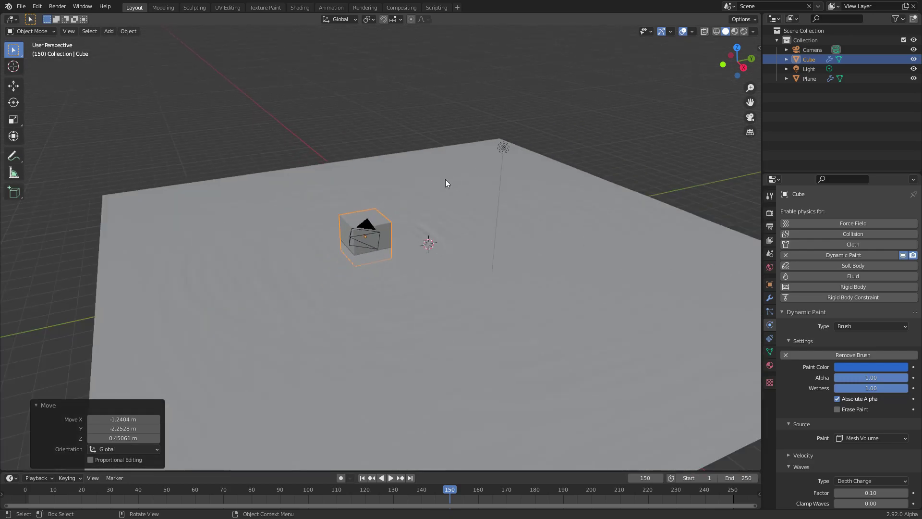
pyautogui.press('g')
pyautogui.click(522, 205)
pyautogui.press('space')
pyautogui.press('g')
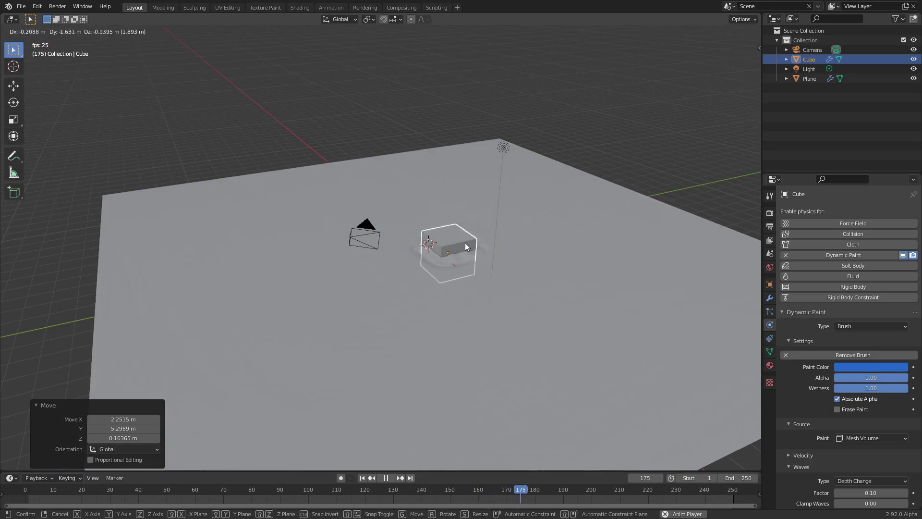
pyautogui.click(466, 245)
pyautogui.scroll(3, 496, 161)
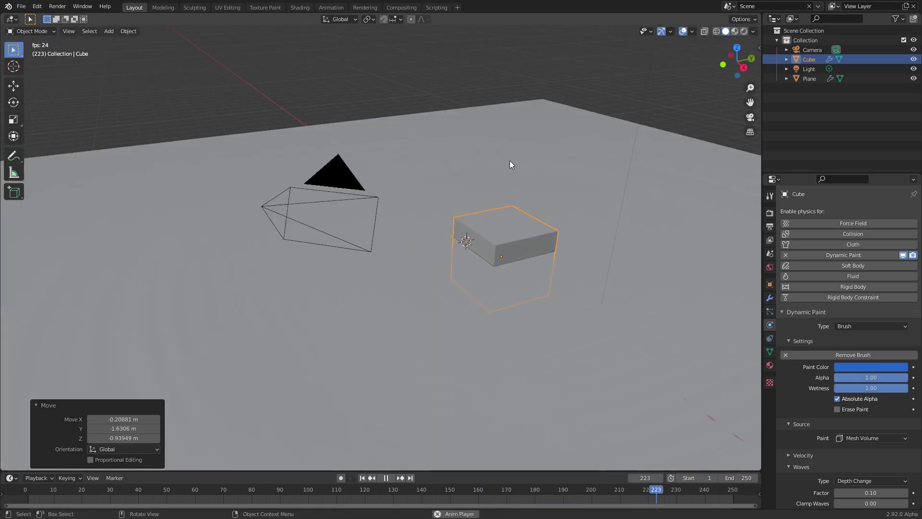
pyautogui.press('space')
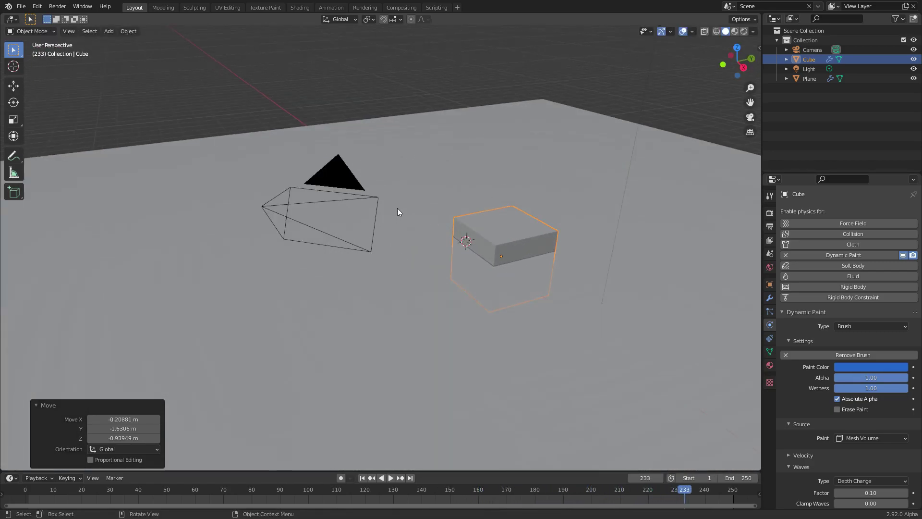
# Step: Look through the camera, set its focal length to 15 mm, and tilt it toward the horizon
pyautogui.click(751, 117)
pyautogui.click(570, 139)
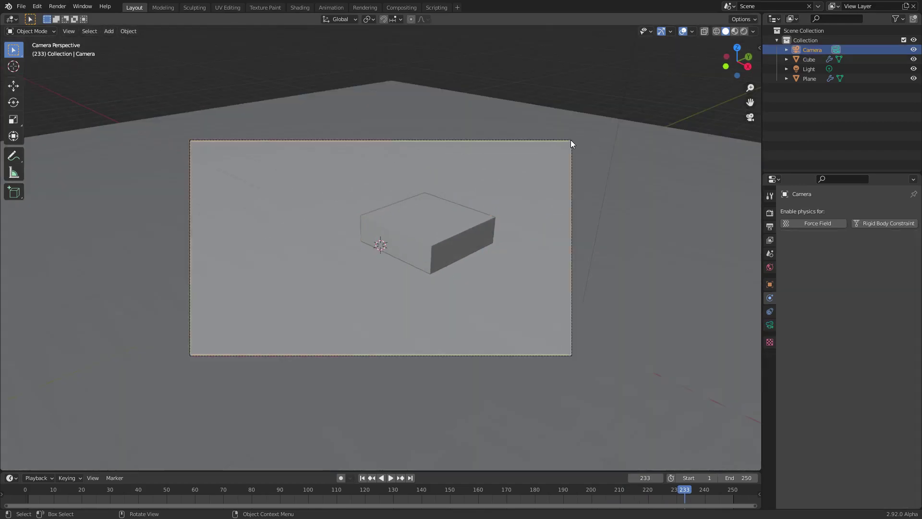
pyautogui.click(770, 325)
pyautogui.click(861, 255)
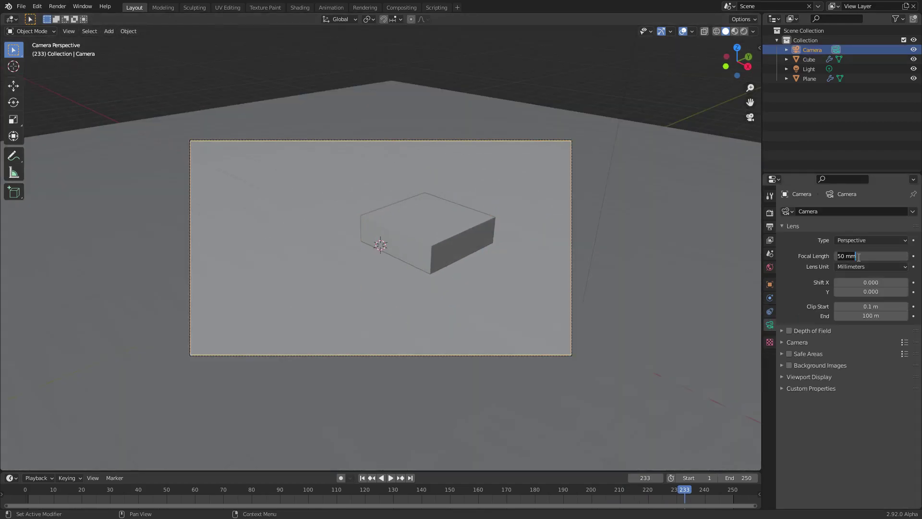
pyautogui.write('15')
pyautogui.press('Return')
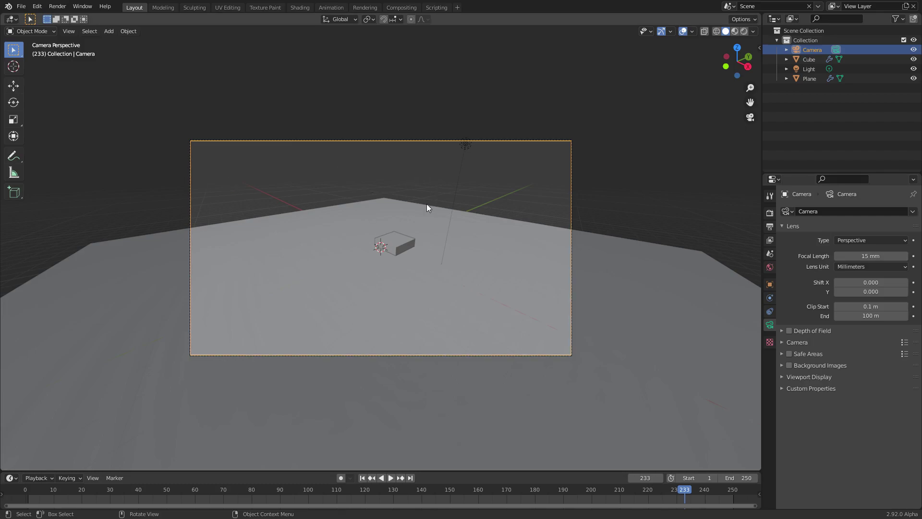
pyautogui.press('n')
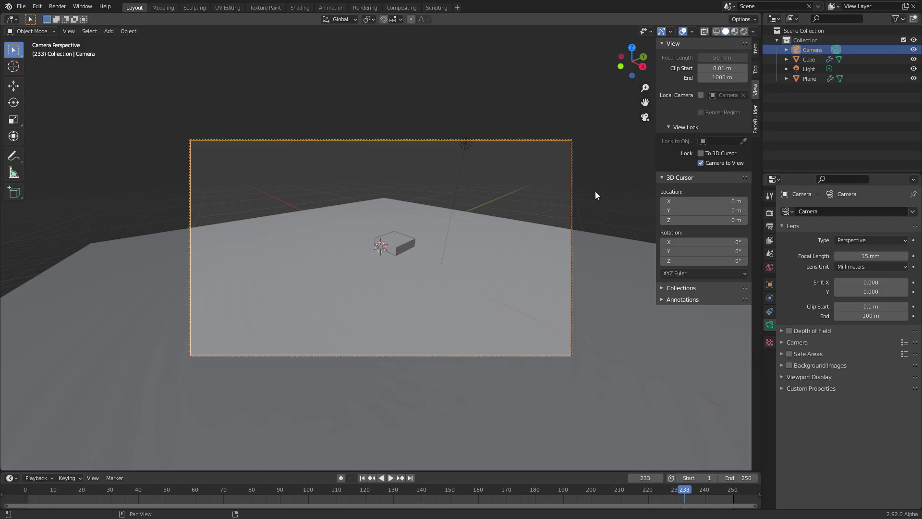
pyautogui.moveTo(399, 226)
pyautogui.mouseDown(button='middle')
pyautogui.moveTo(385, 238)
pyautogui.moveTo(384, 228)
pyautogui.moveTo(402, 243)
pyautogui.mouseUp(button='middle')
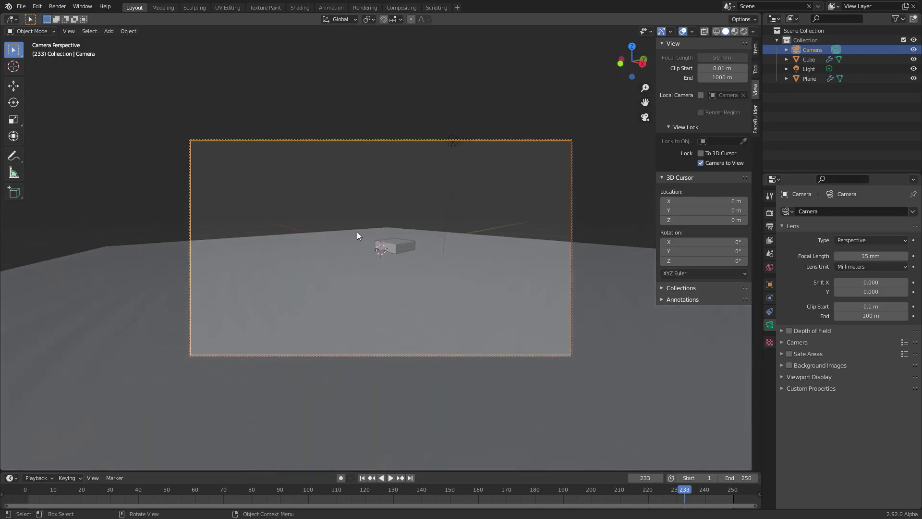
# Step: Delete the light, turn off Camera to View, and set end frame 150 at 30 fps
pyautogui.click(451, 144)
pyautogui.press('Delete')
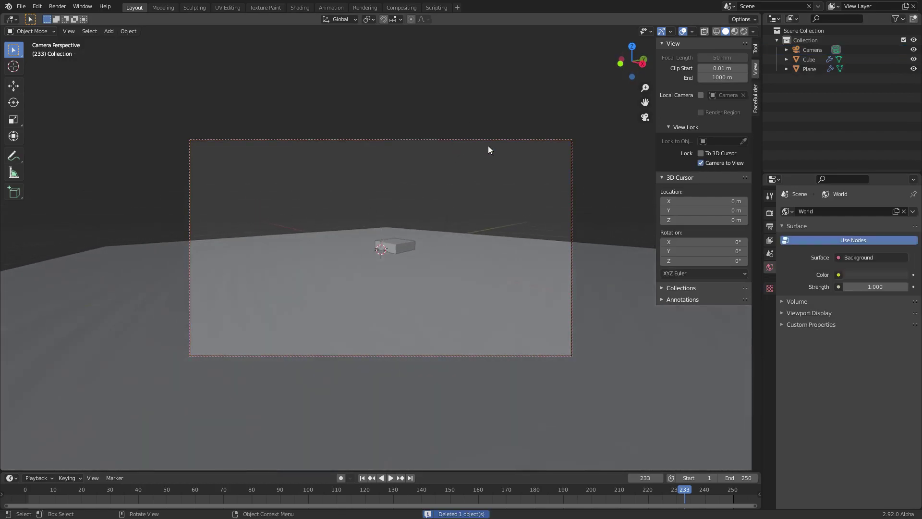
pyautogui.click(700, 164)
pyautogui.scroll(1, 326, 353)
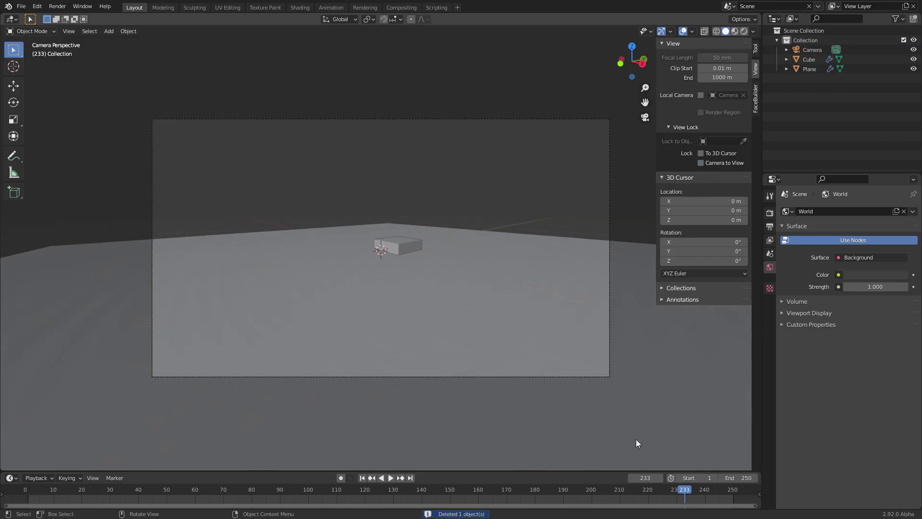
pyautogui.click(727, 478)
pyautogui.write('150')
pyautogui.press('Return')
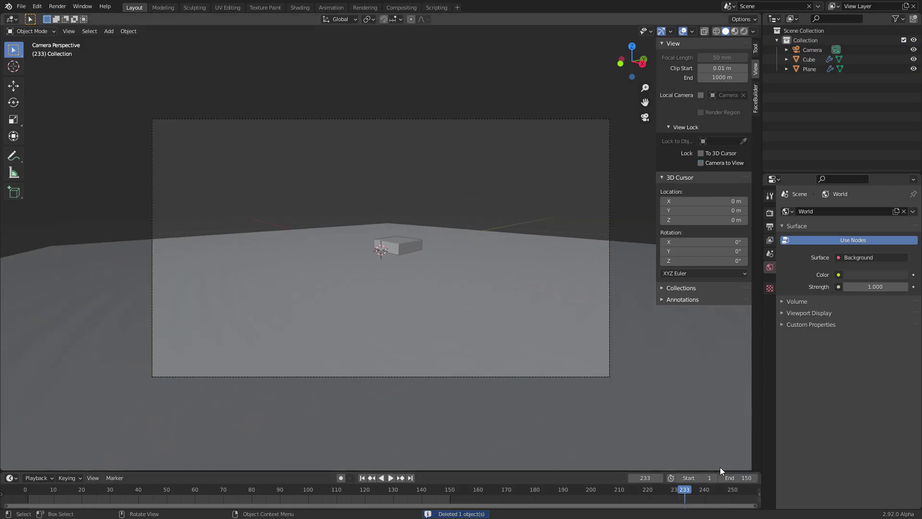
pyautogui.click(770, 227)
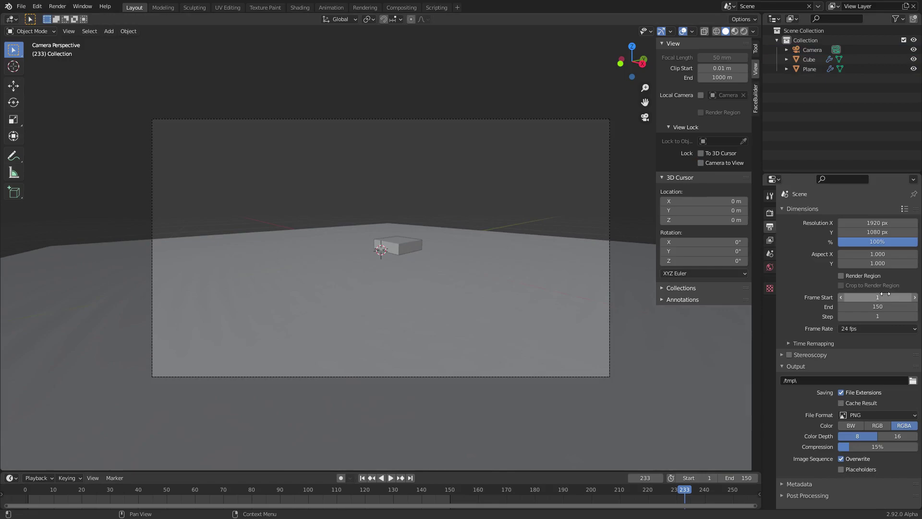
pyautogui.click(874, 328)
pyautogui.click(863, 371)
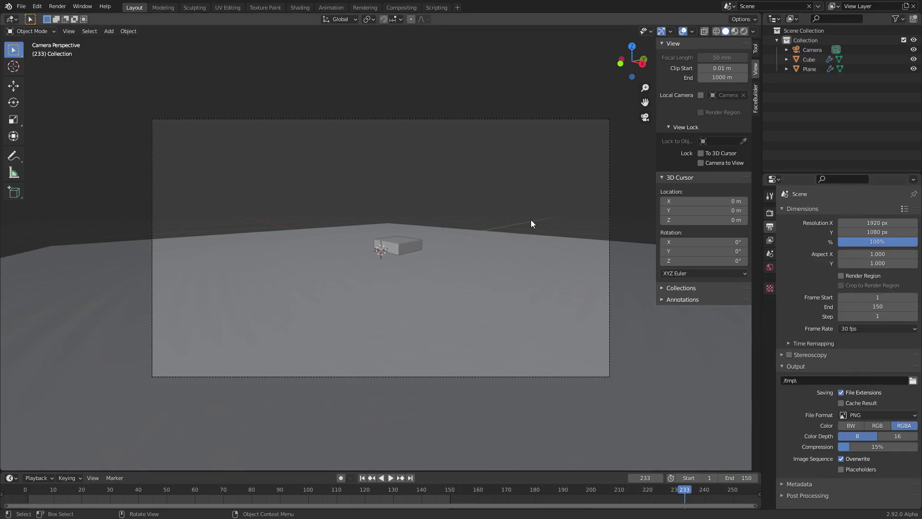
# Step: At frame 1, raise the cube above the plane and keyframe its location
pyautogui.hotkey('shift', 'Left')
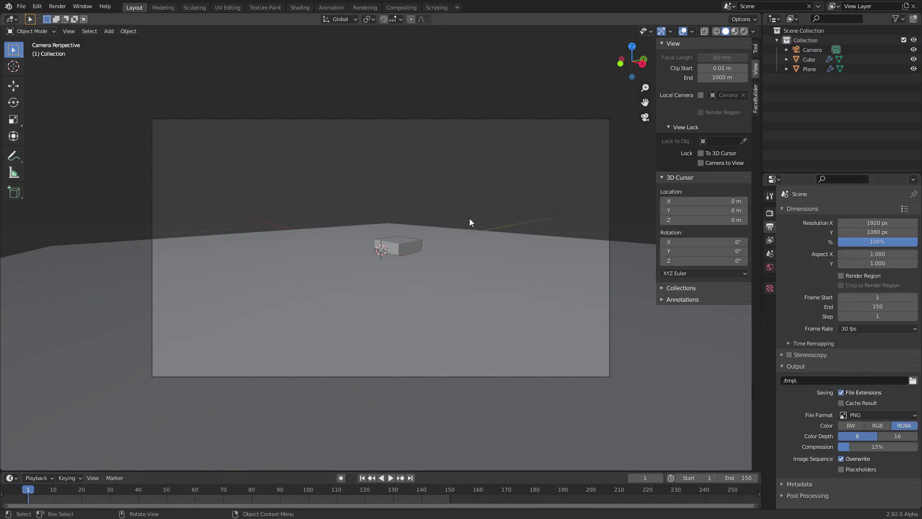
pyautogui.click(408, 238)
pyautogui.moveTo(408, 238); pyautogui.dragTo(301, 185)
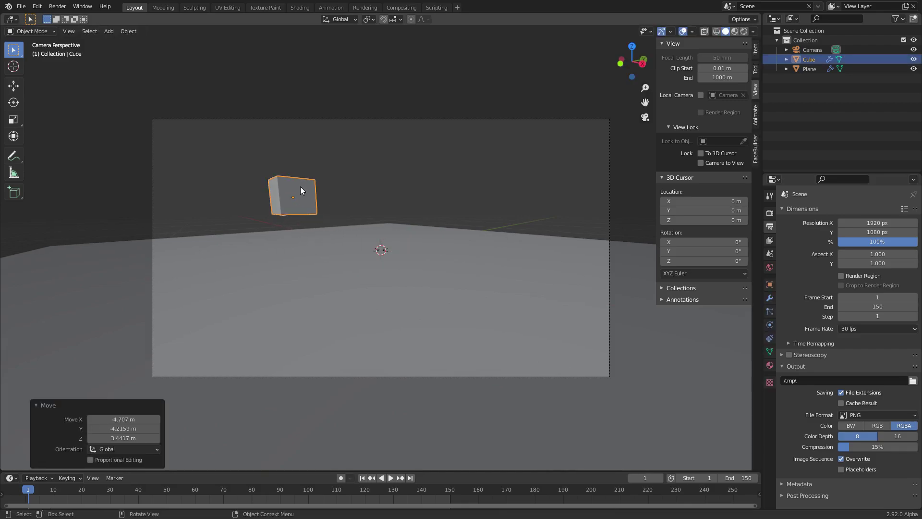
pyautogui.press('i')
pyautogui.click(300, 186)
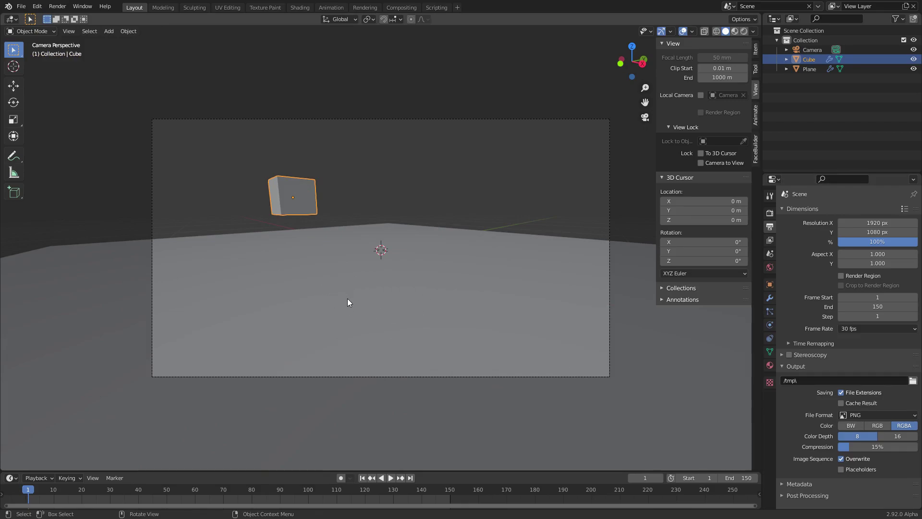
# Step: Auto-key the cube's drop into the water, stopping playback at frame 140, then begin saving the project
pyautogui.click(341, 478)
pyautogui.press('space')
pyautogui.press('g')
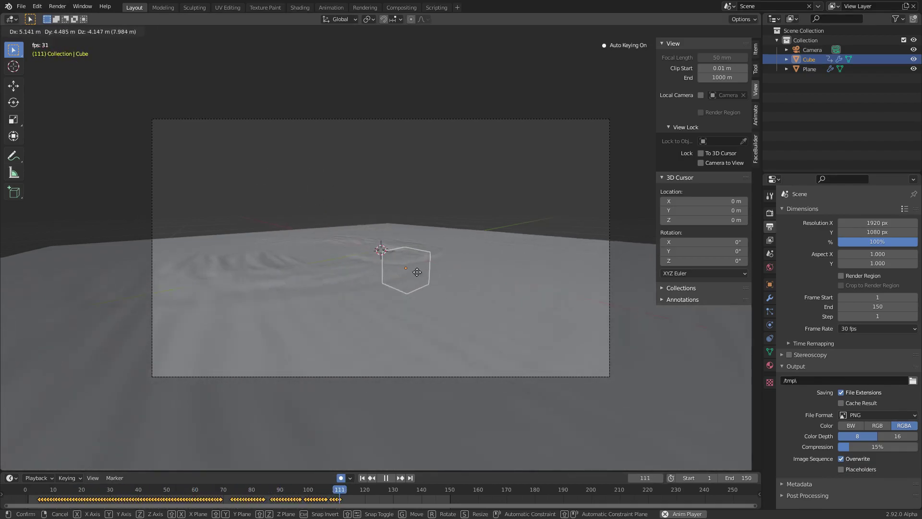
pyautogui.click(402, 240)
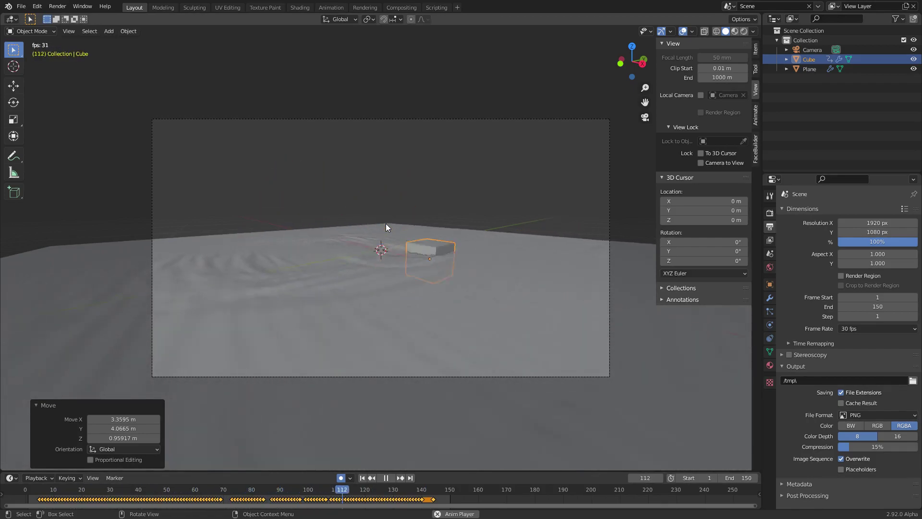
pyautogui.press('space')
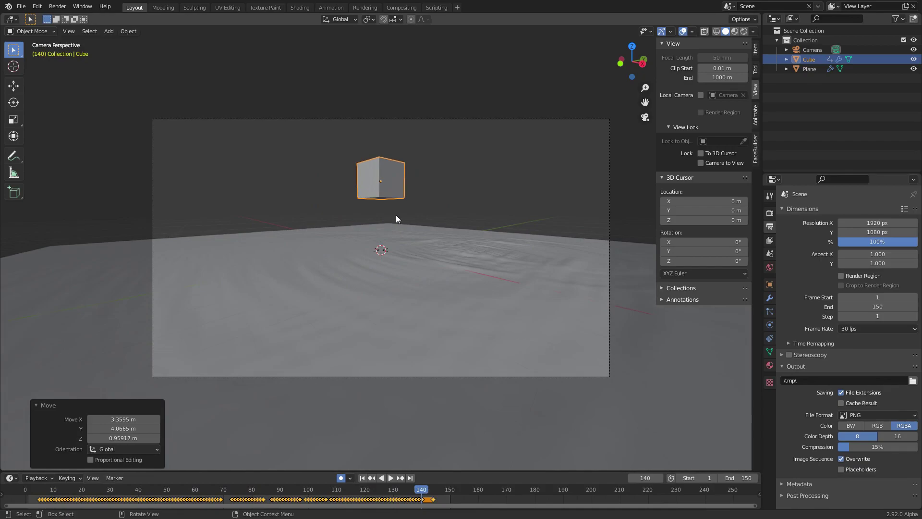
pyautogui.hotkey('ctrl', 's')
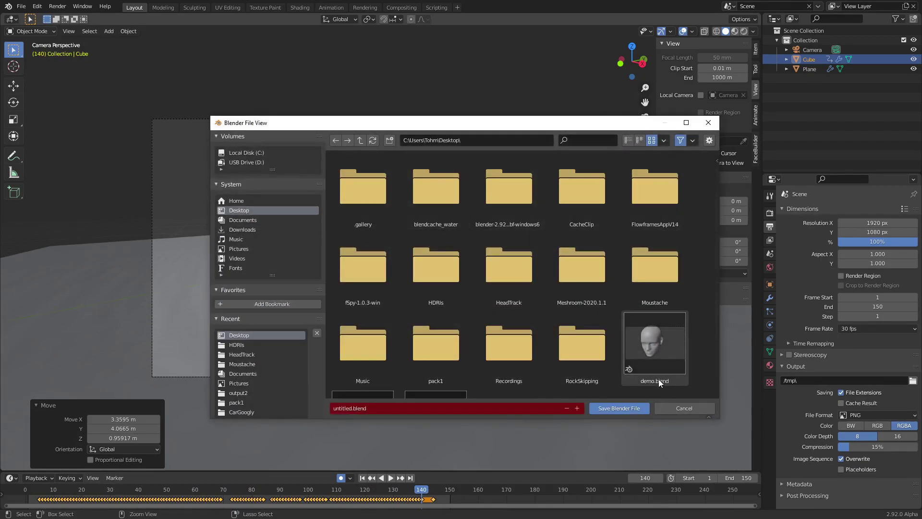
pyautogui.click(351, 408)
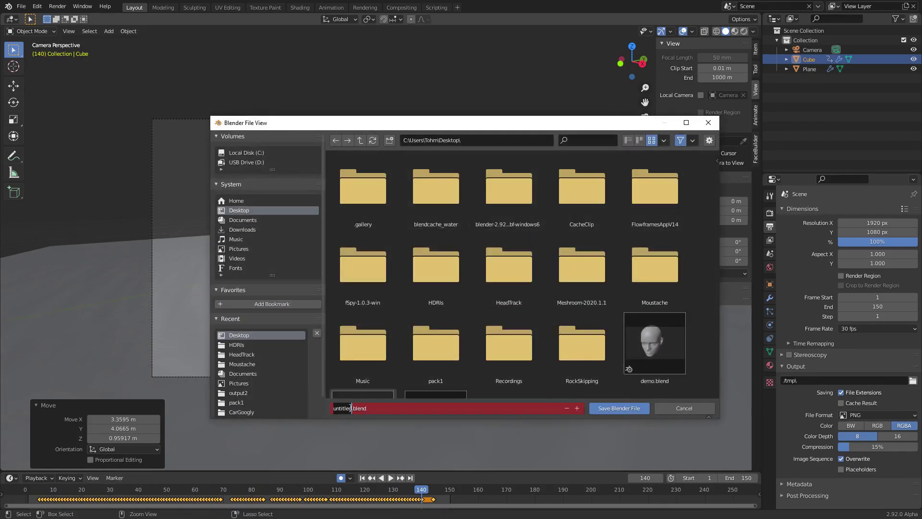
# Step: Save the project as scenarioscene.blend and switch the render engine to Cycles
pyautogui.write('scenarioscene')
pyautogui.press('Return')
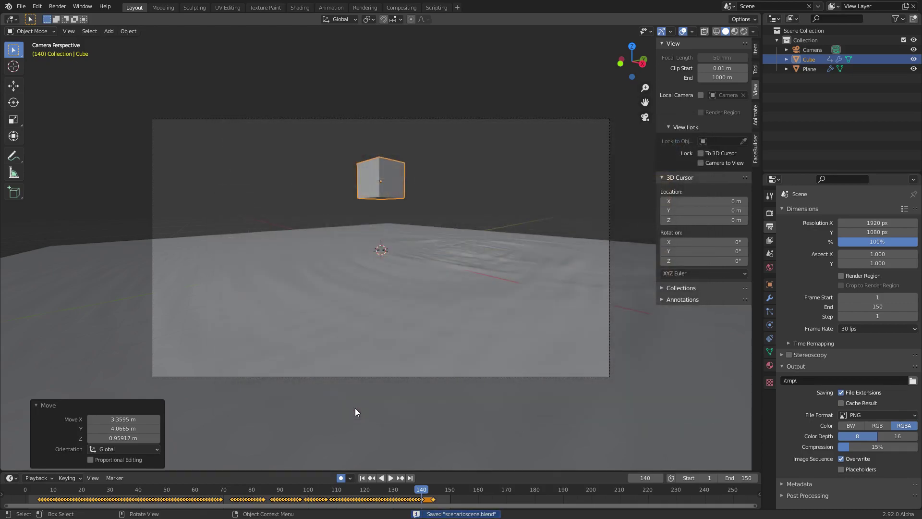
pyautogui.click(770, 213)
pyautogui.click(860, 214)
pyautogui.click(861, 245)
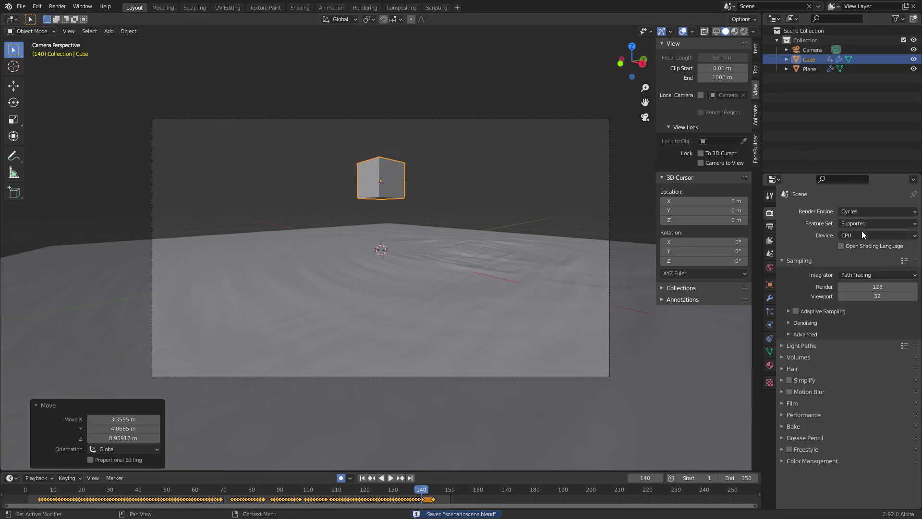
# Step: Set the render device to GPU Compute and preview the viewport in Rendered shading
pyautogui.click(862, 233)
pyautogui.click(859, 261)
pyautogui.click(745, 32)
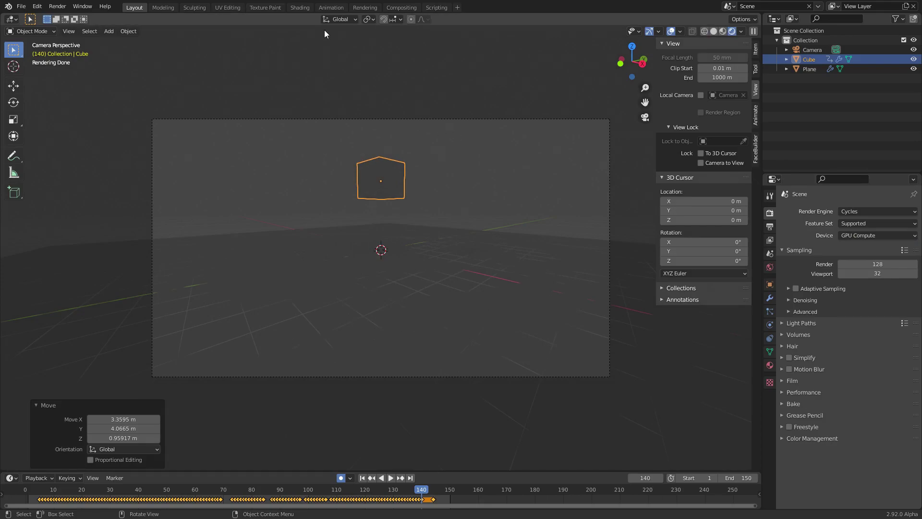
# Step: Light the world with the abandoned_hopper_terminal_04_4k HDR as an Environment Texture
pyautogui.click(770, 267)
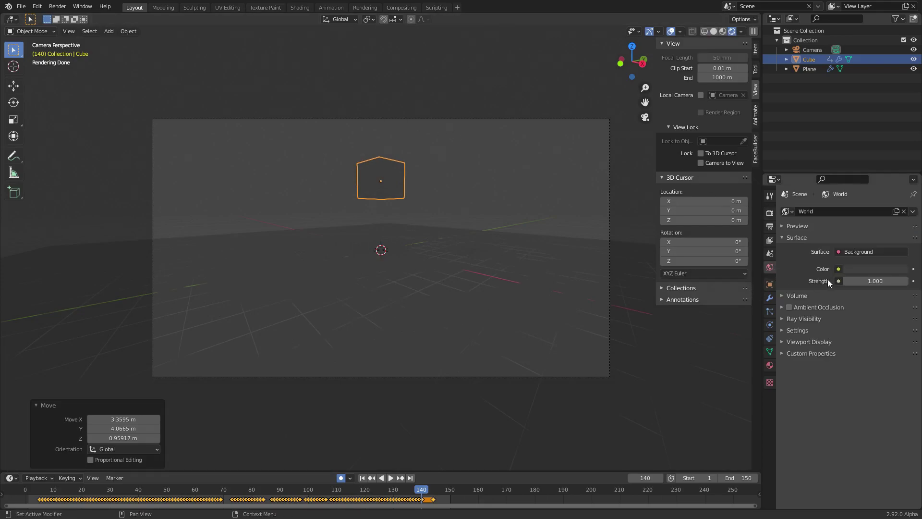
pyautogui.click(839, 270)
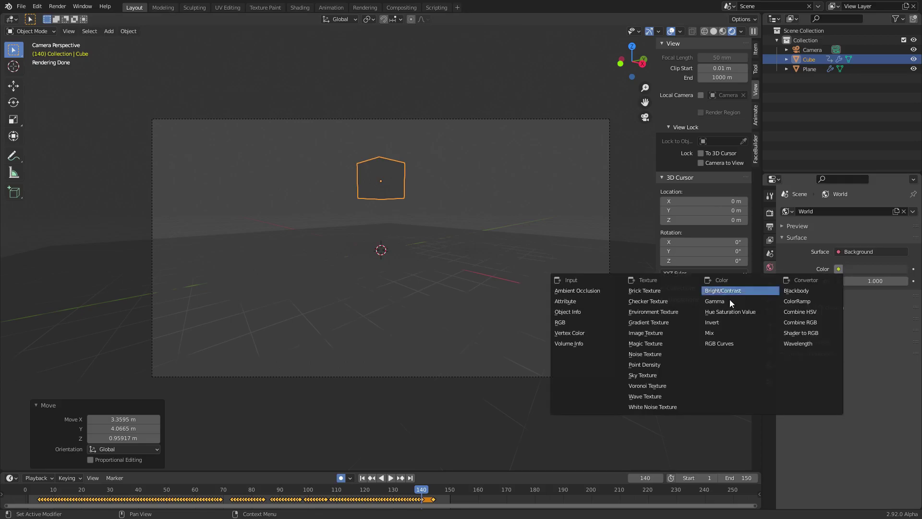
pyautogui.click(648, 307)
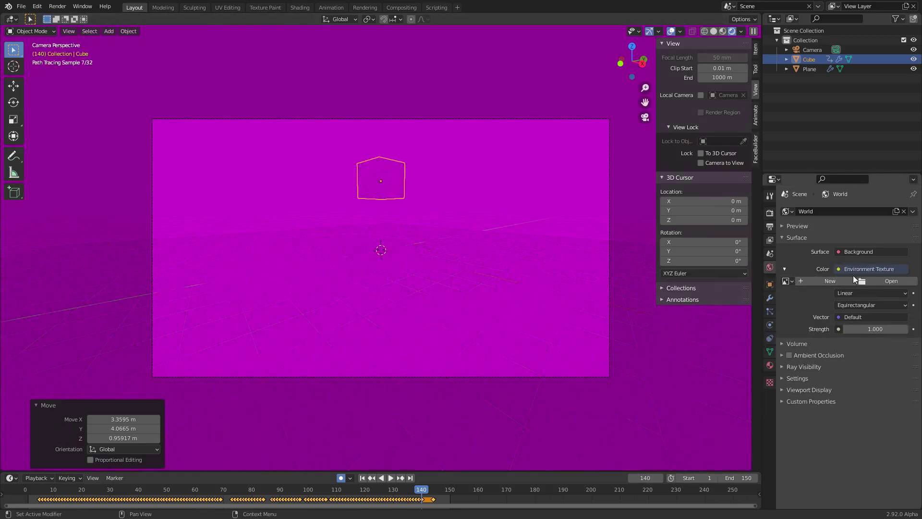
pyautogui.click(880, 280)
pyautogui.scroll(-1, 659, 290)
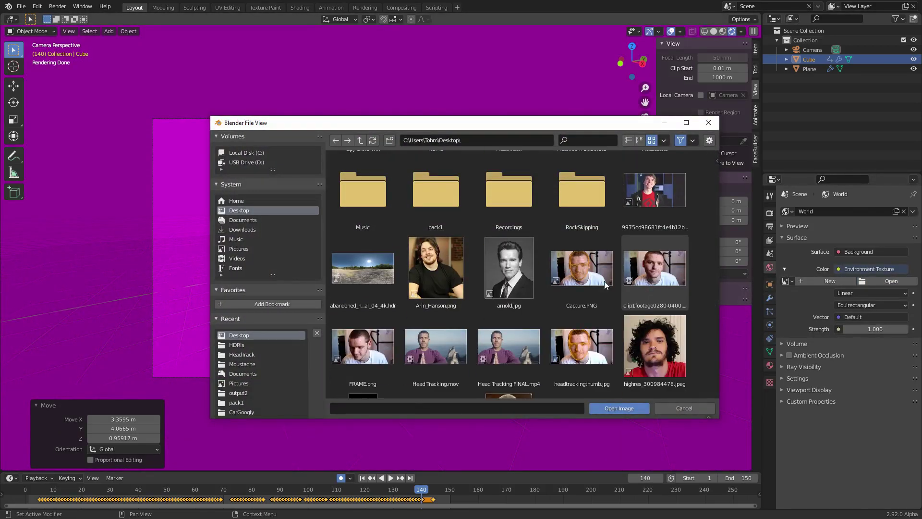
pyautogui.doubleClick(381, 271)
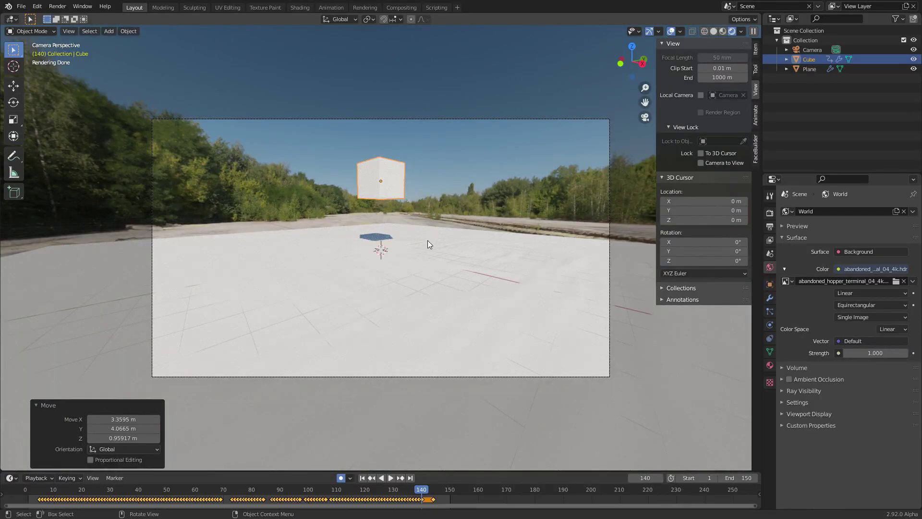
pyautogui.moveTo(428, 240)
pyautogui.mouseDown(button='middle')
pyautogui.moveTo(426, 207)
pyautogui.moveTo(432, 278)
pyautogui.mouseUp(button='middle')
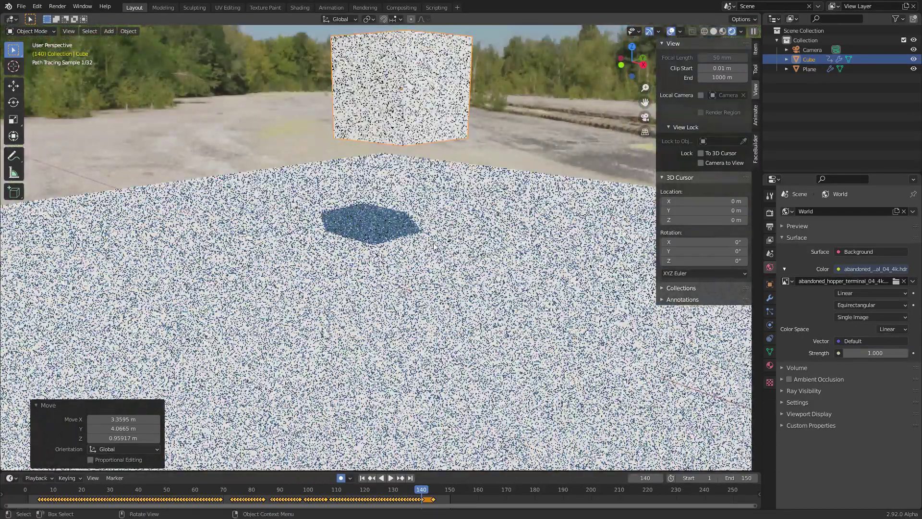
# Step: Set the camera's passepartout to 1.000 and re-save the file
pyautogui.click(646, 117)
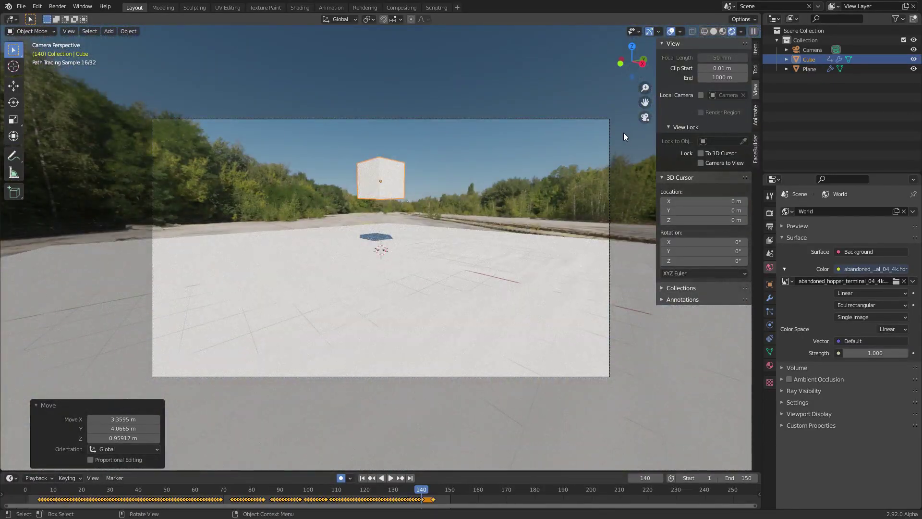
pyautogui.click(422, 249)
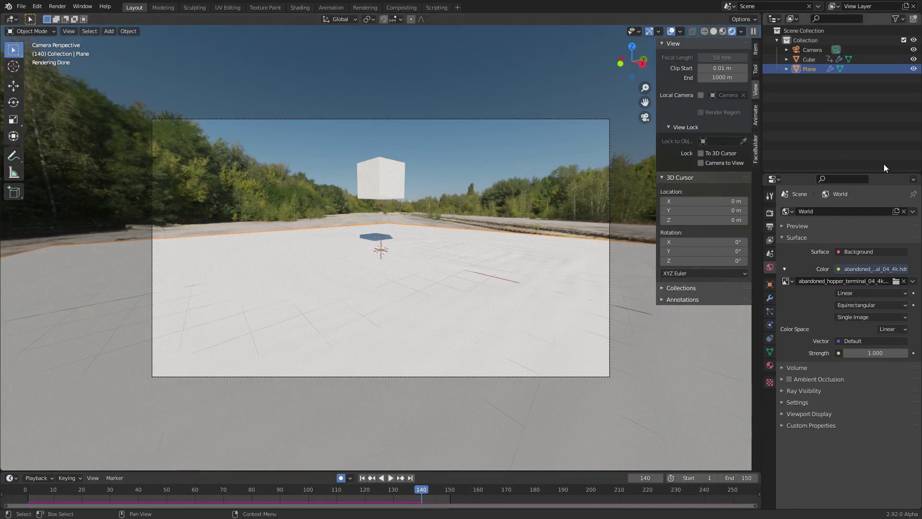
pyautogui.click(807, 50)
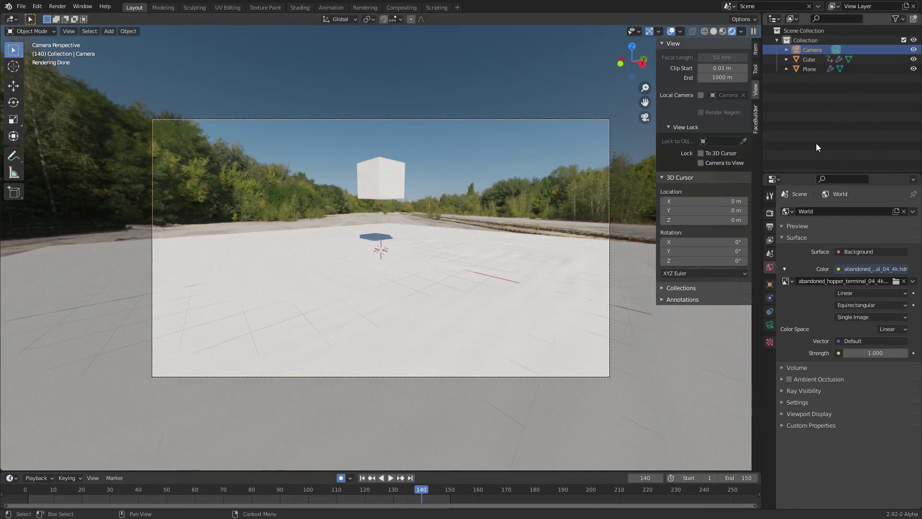
pyautogui.click(771, 325)
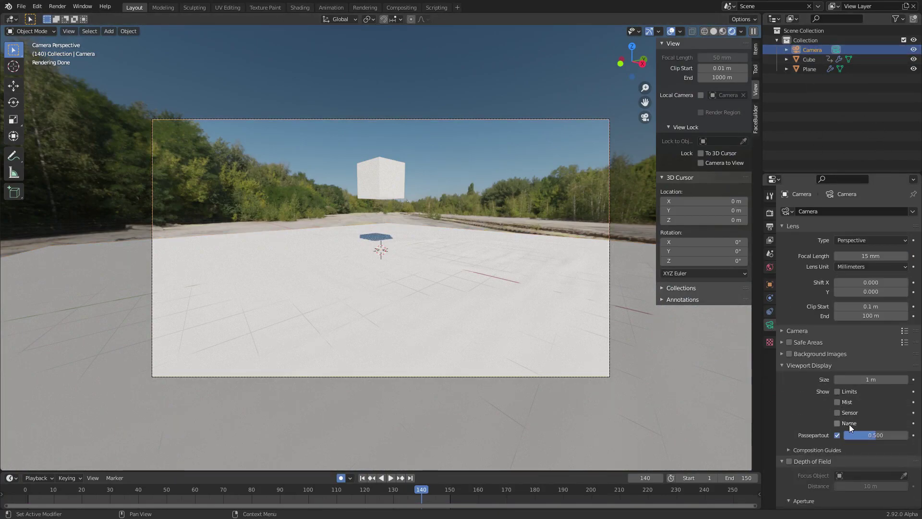
pyautogui.moveTo(875, 434); pyautogui.dragTo(906, 435)
pyautogui.scroll(2, 442, 192)
pyautogui.hotkey('ctrl', 's')
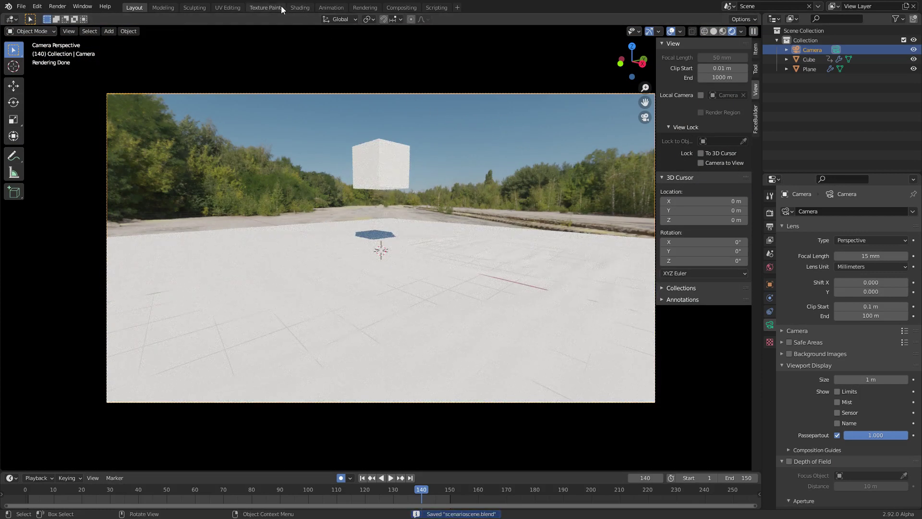
# Step: In the Shading workspace, select the ground plane and view it rendered through the camera
pyautogui.click(312, 10)
pyautogui.click(482, 177)
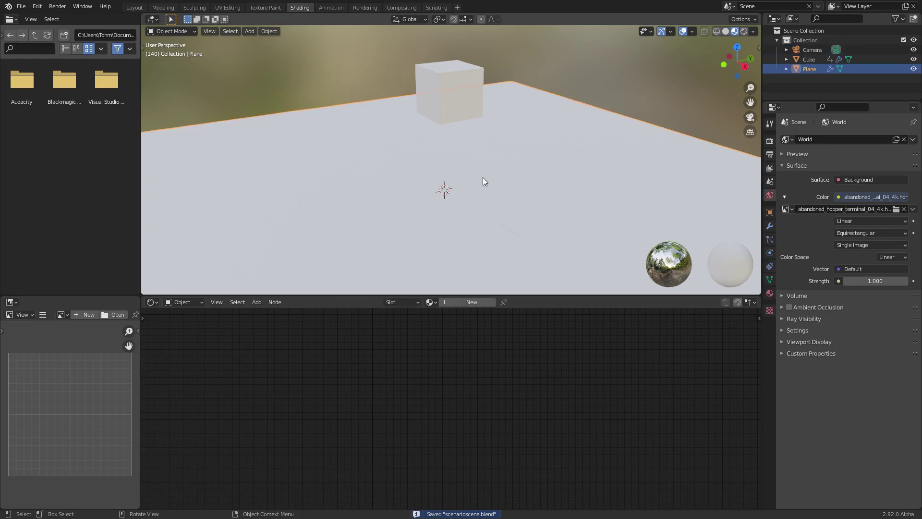
pyautogui.click(751, 118)
pyautogui.click(744, 32)
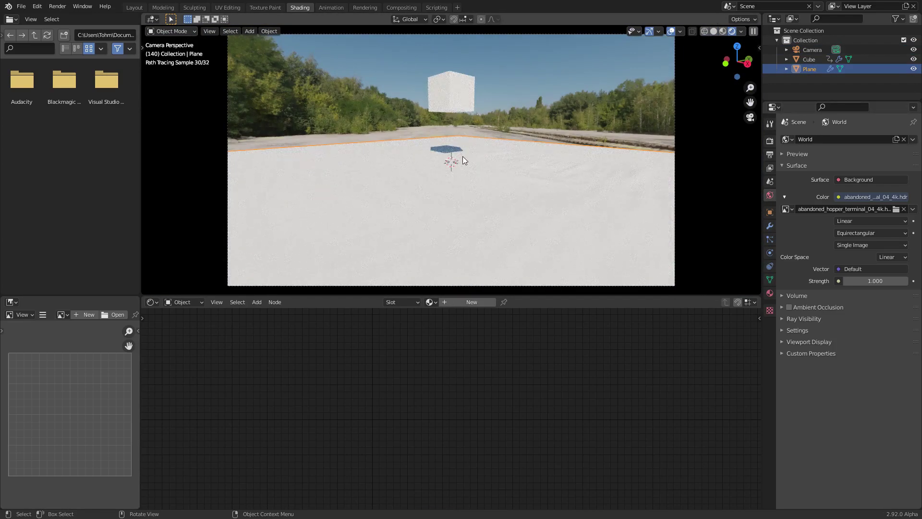
# Step: Create a new material on the plane and name it 'water'
pyautogui.click(471, 302)
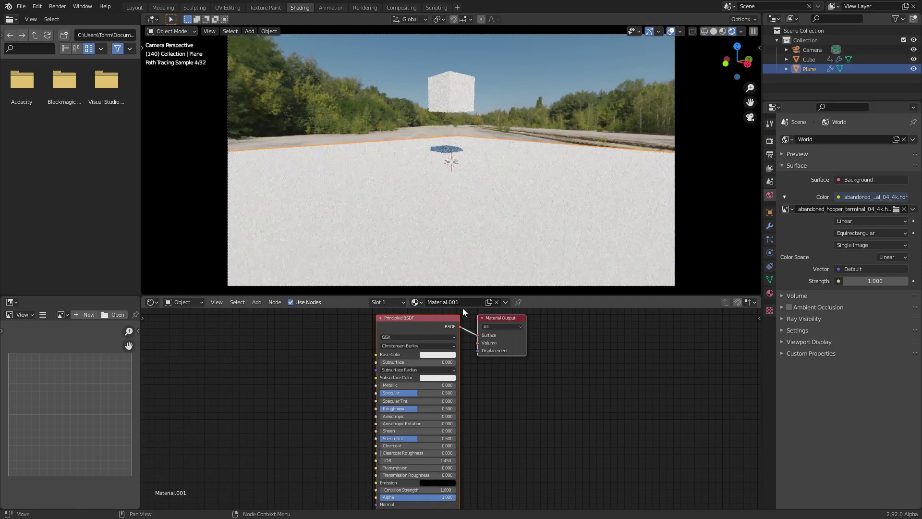
pyautogui.click(457, 303)
pyautogui.write('waater')
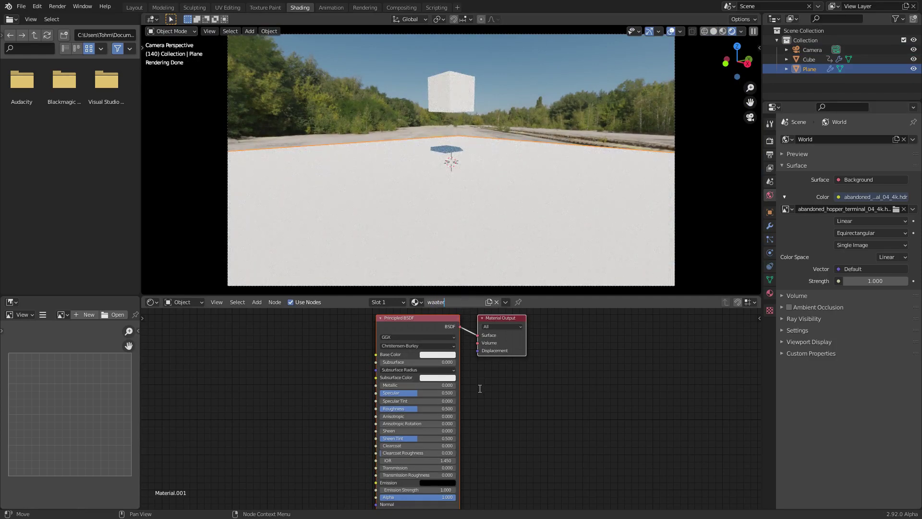
pyautogui.hotkey('ctrl', 'BackSpace')
pyautogui.write('water')
pyautogui.press('Return')
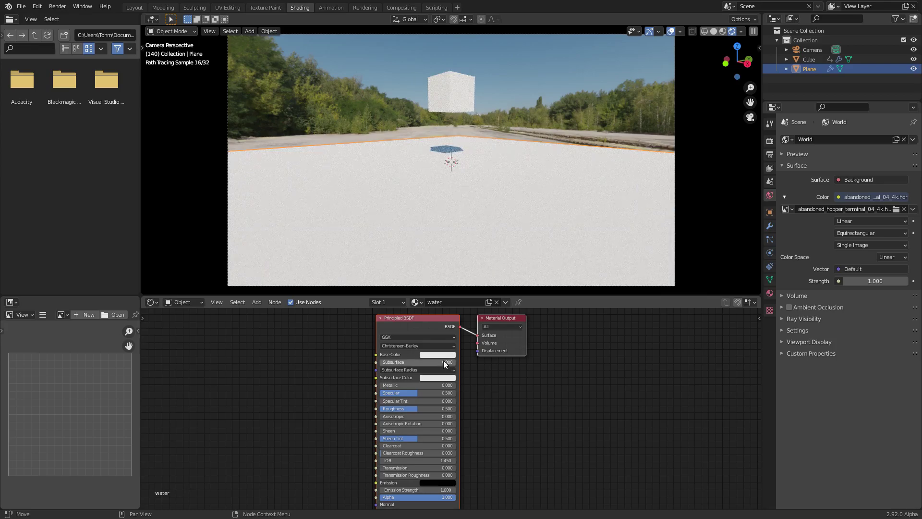
# Step: Set the water material's Transmission to 1.000 and Roughness to 0.000, then return to frame 1
pyautogui.click(440, 355)
pyautogui.moveTo(461, 262); pyautogui.dragTo(435, 287)
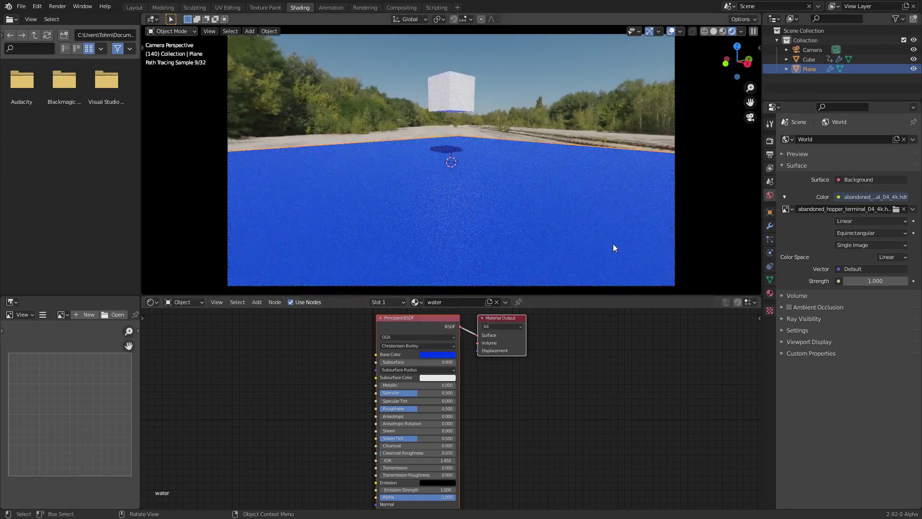
pyautogui.hotkey('ctrl', 'z')
pyautogui.scroll(3, 521, 451)
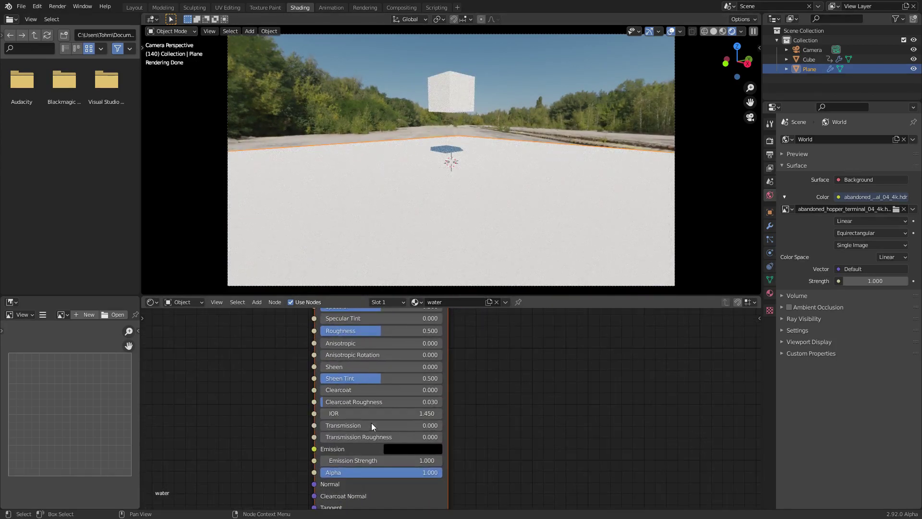
pyautogui.moveTo(371, 426); pyautogui.dragTo(440, 426)
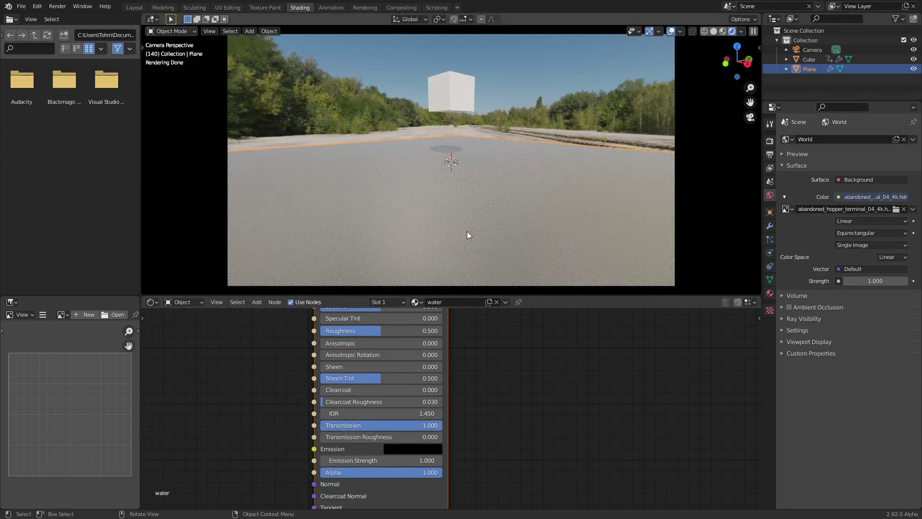
pyautogui.keyDown('shift'); pyautogui.scroll(3, 506, 370); pyautogui.keyUp('shift')
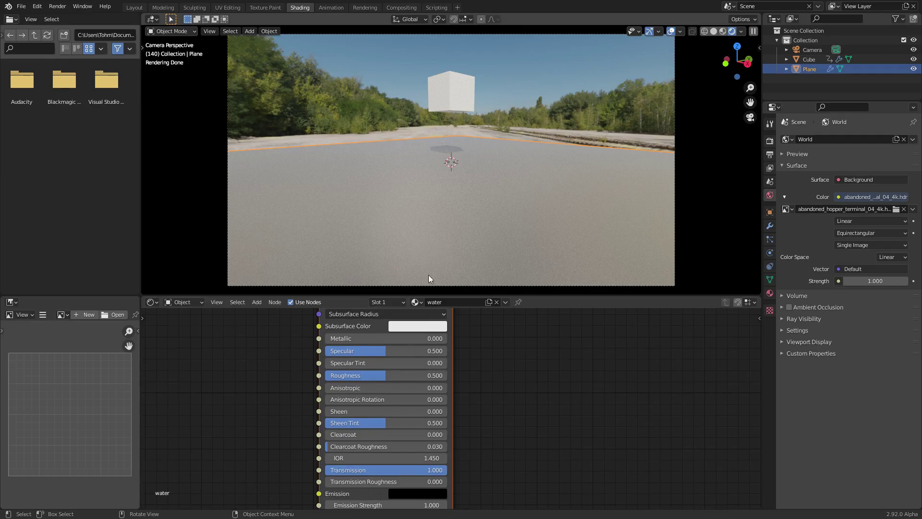
pyautogui.moveTo(387, 373); pyautogui.dragTo(329, 372)
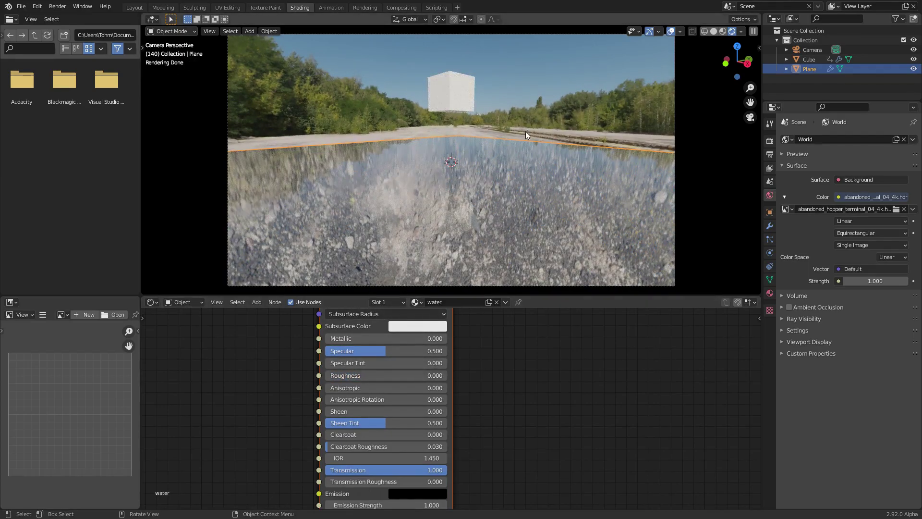
pyautogui.hotkey('shift', 'Left')
# Step: Play the cube's splash into the water up to frame 111, then show the rendered top view
pyautogui.press('space')
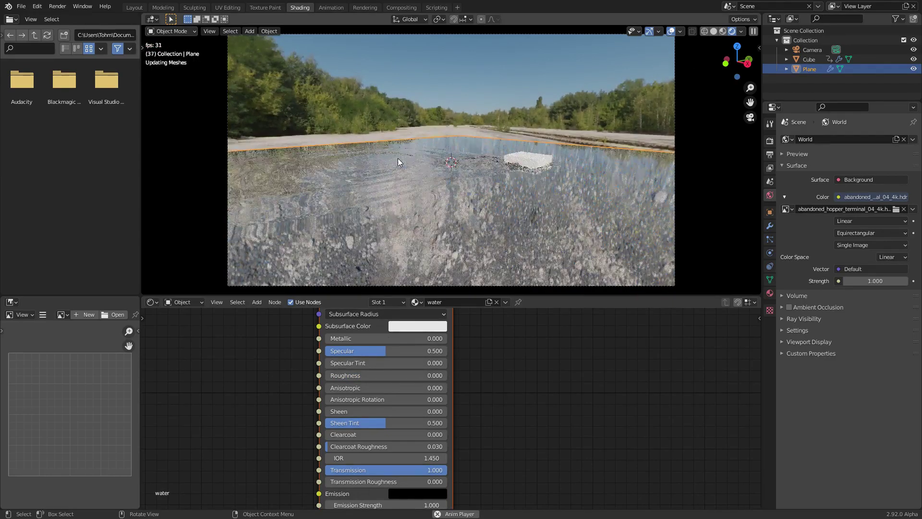
pyautogui.click(723, 31)
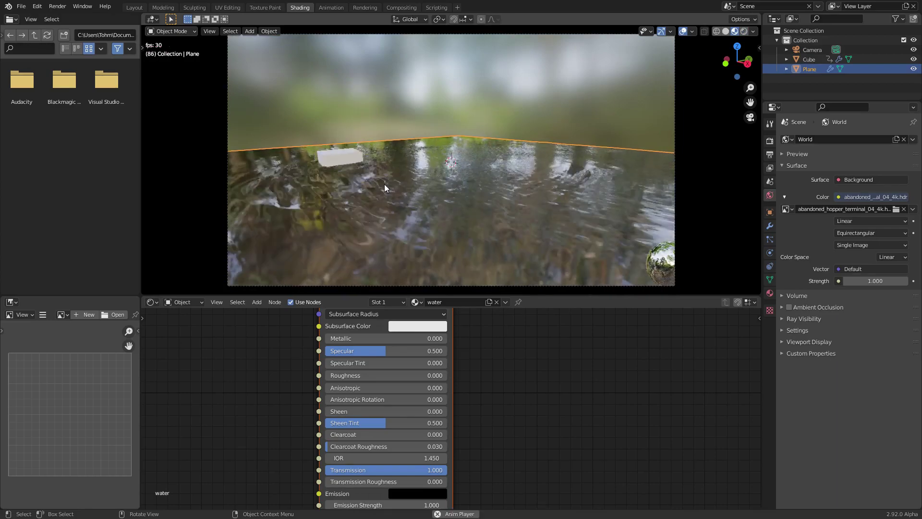
pyautogui.press('space')
pyautogui.click(744, 31)
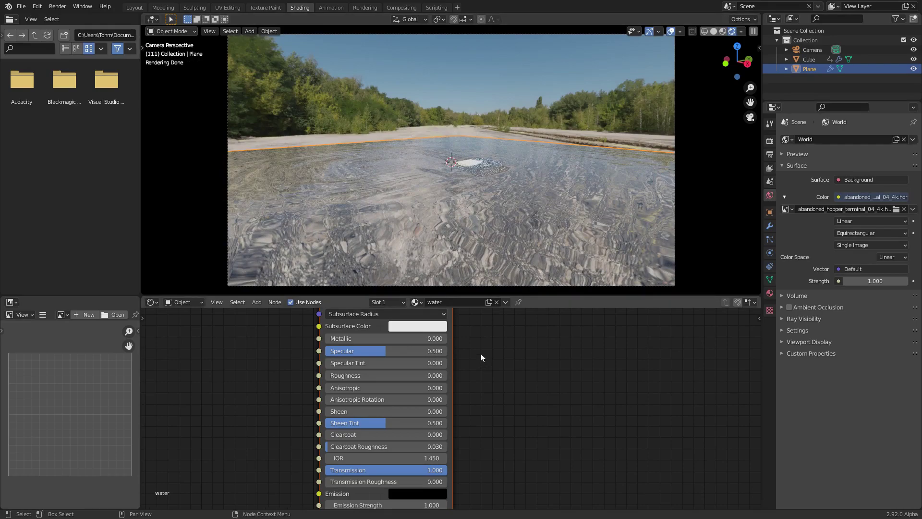
pyautogui.moveTo(505, 378); pyautogui.dragTo(513, 413, button='middle')
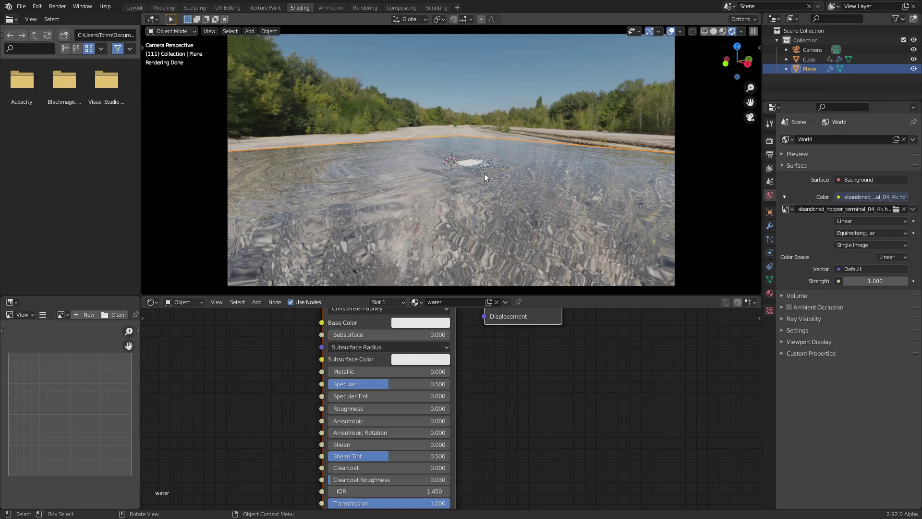
pyautogui.click(738, 46)
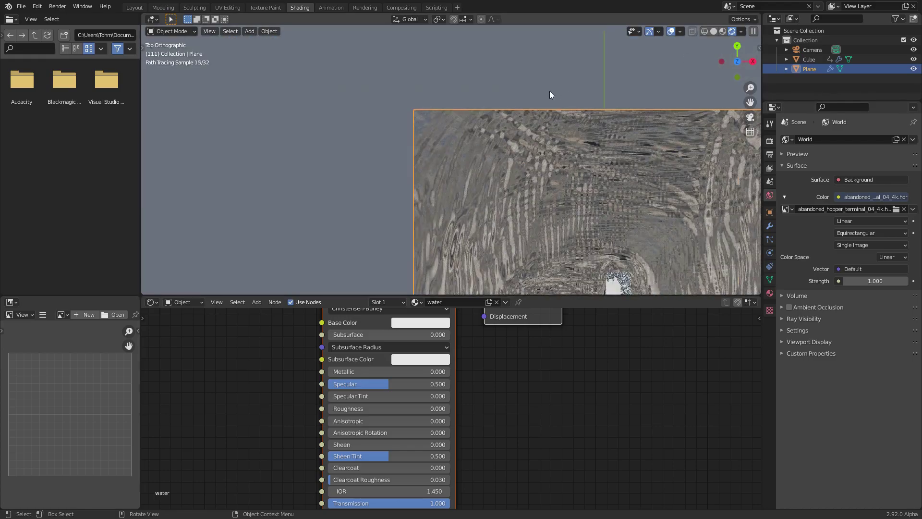
# Step: Add a new plane, Plane.001, scaled well larger than the view
pyautogui.scroll(-3, 549, 91)
pyautogui.hotkey('shift', 'a')
pyautogui.moveTo(417, 77)
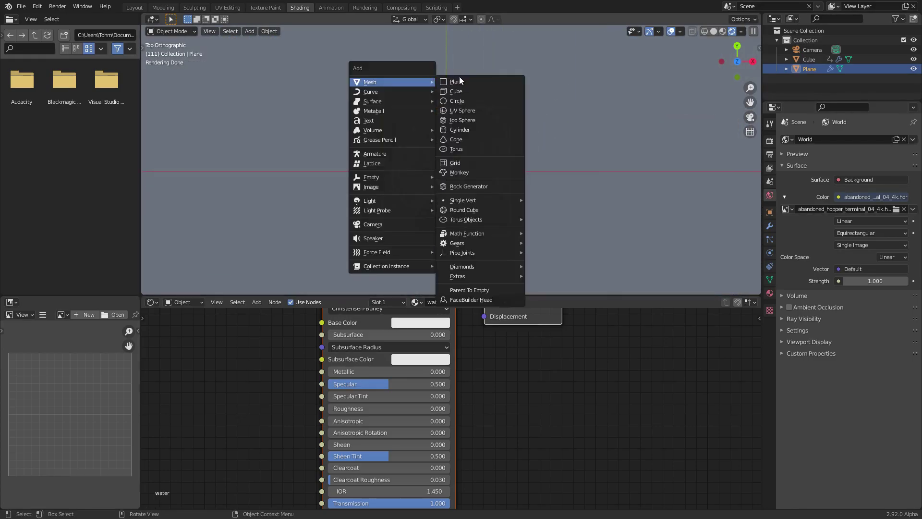
pyautogui.click(465, 84)
pyautogui.scroll(-4, 454, 154)
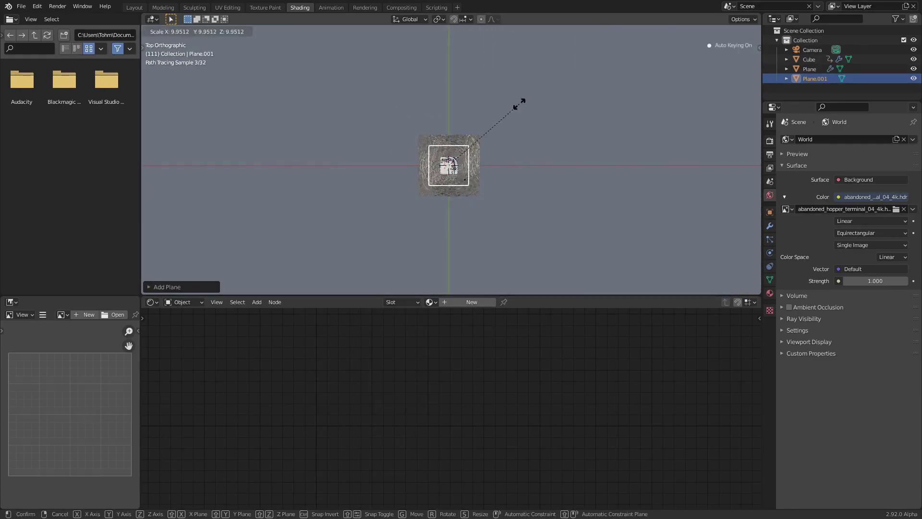
pyautogui.click(485, 120)
pyautogui.press('s')
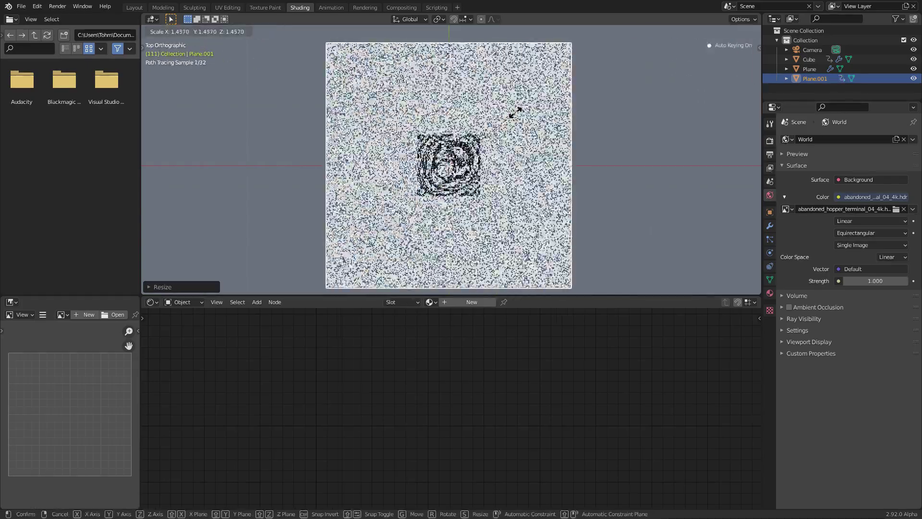
pyautogui.click(567, 89)
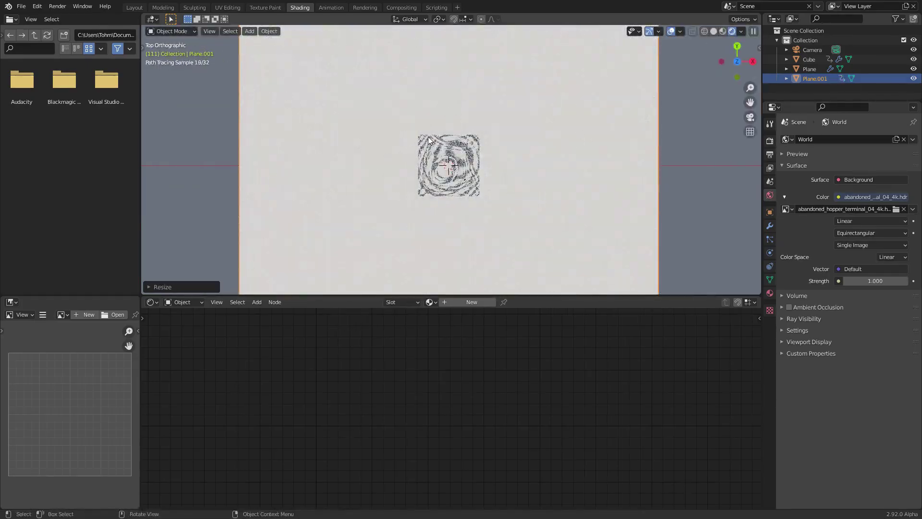
# Step: In Edit Mode, cut horizontal and vertical edge loops through Plane.001's centre
pyautogui.press('Tab')
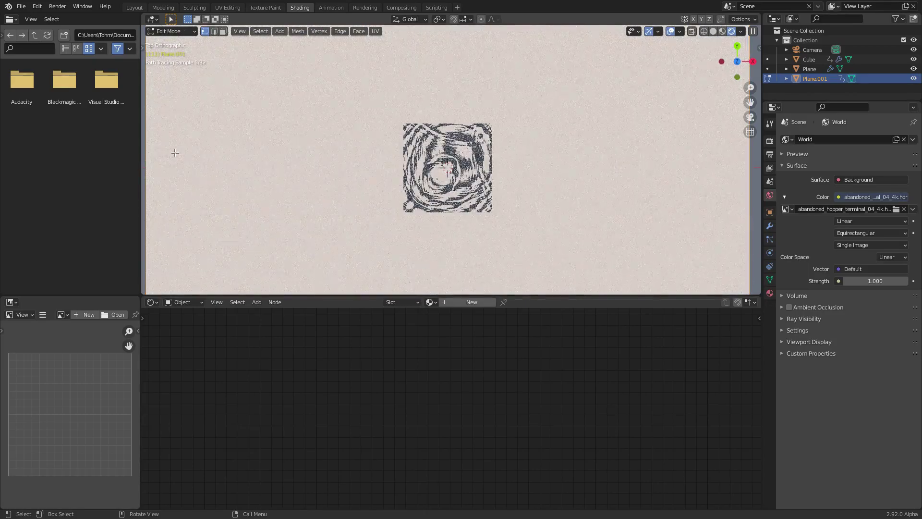
pyautogui.hotkey('ctrl', 'r')
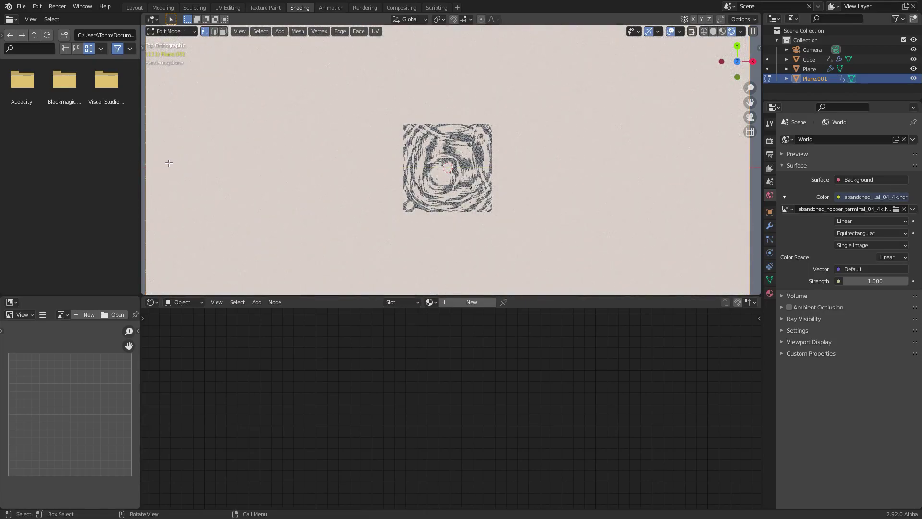
pyautogui.click(153, 164)
pyautogui.scroll(-4, 450, 43)
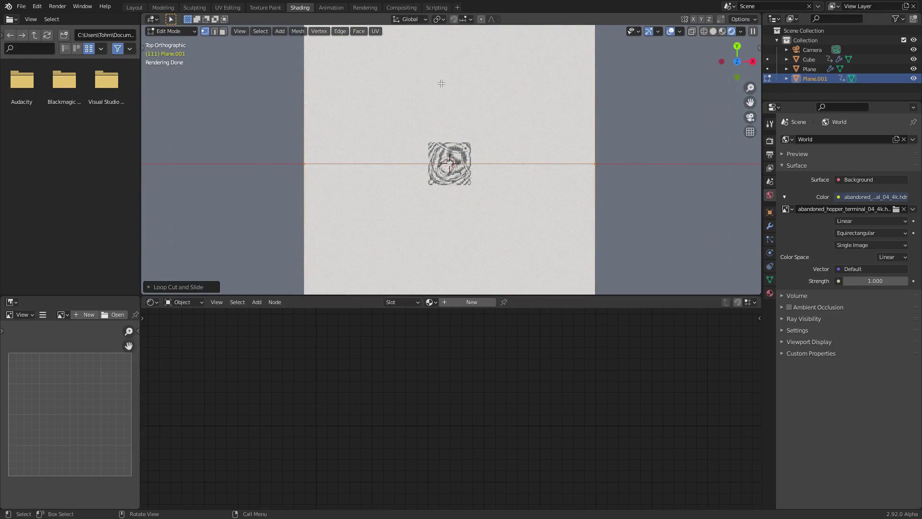
pyautogui.scroll(-2, 441, 84)
pyautogui.hotkey('ctrl', 'r')
pyautogui.click(452, 71)
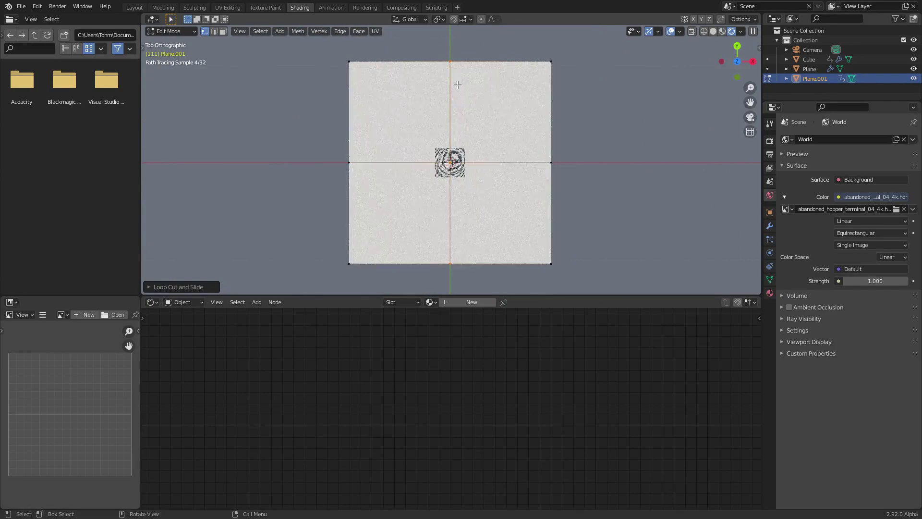
pyautogui.scroll(2, 447, 96)
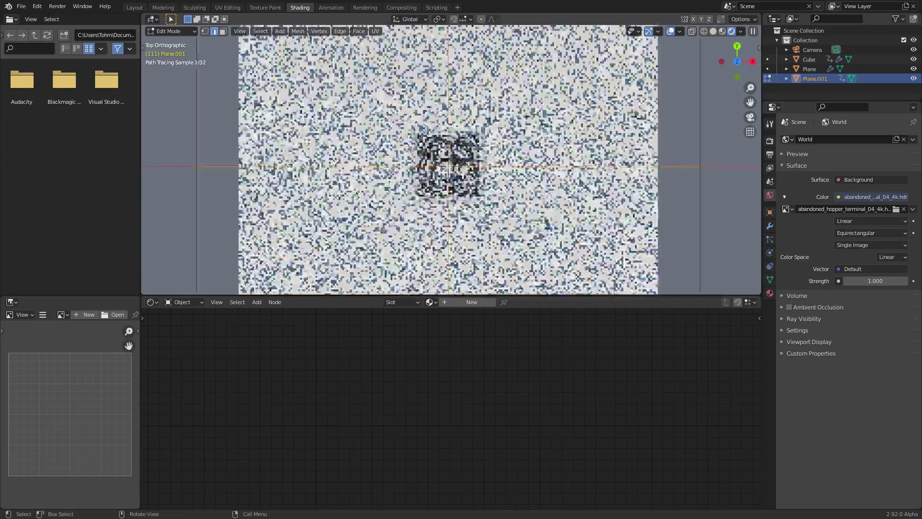
pyautogui.scroll(5, 498, 110)
# Step: Bevel the selected edges and apply a mesh operation to the selected faces
pyautogui.hotkey('ctrl', 'b')
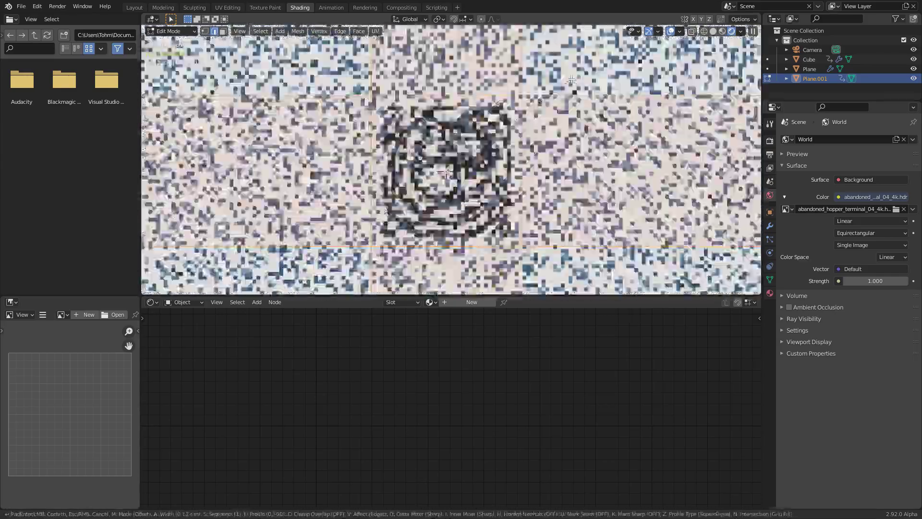
pyautogui.click(597, 72)
pyautogui.scroll(3, 500, 229)
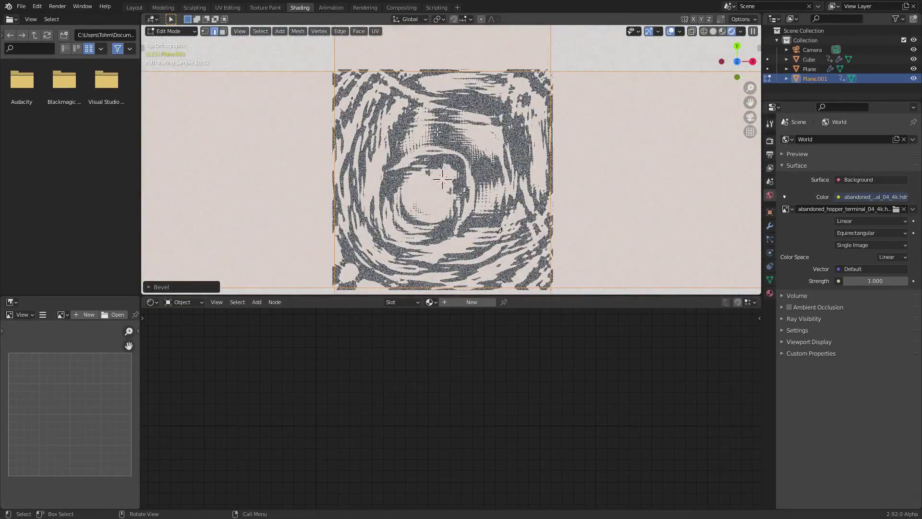
pyautogui.press('3')
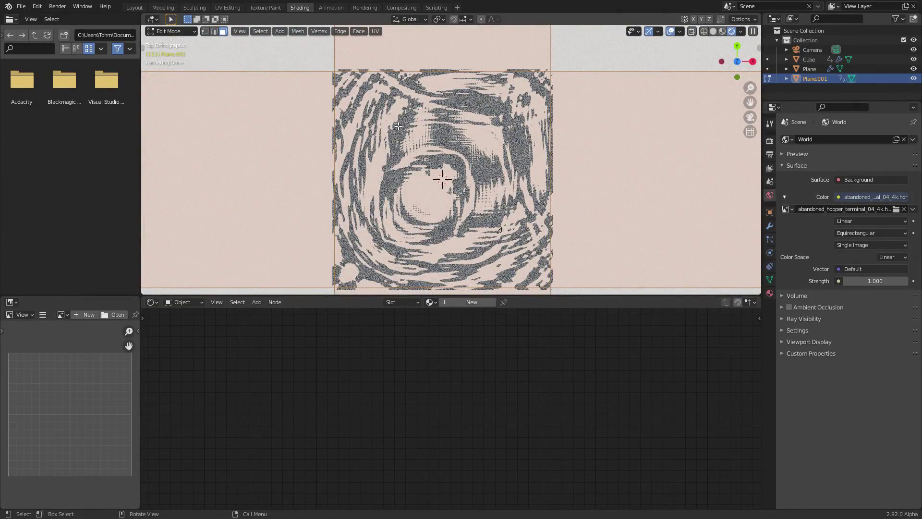
pyautogui.rightClick(420, 116)
pyautogui.click(418, 117)
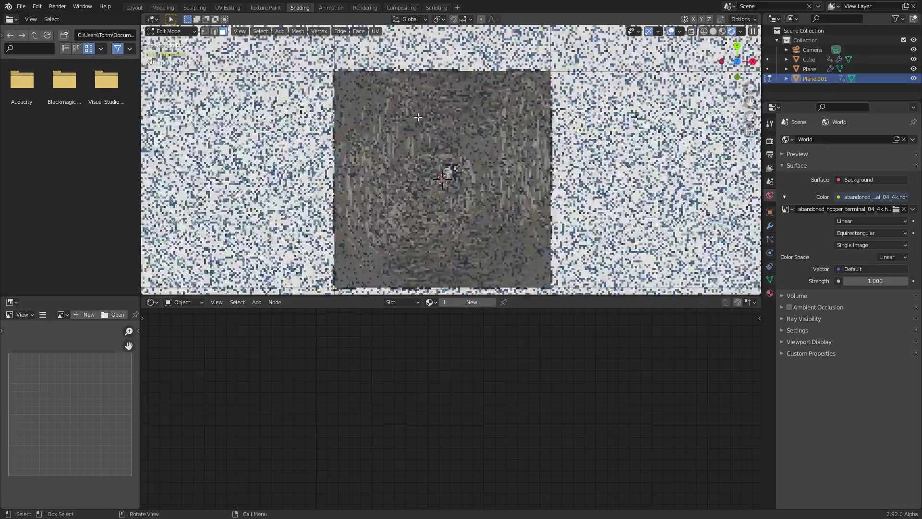
# Step: Return to Object Mode and select the water plane above Plane.001
pyautogui.press('Tab')
pyautogui.click(399, 119)
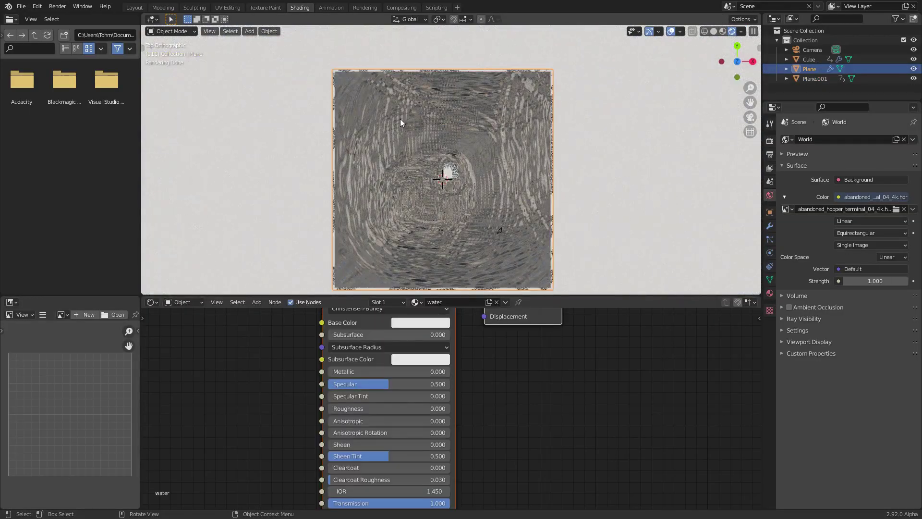
pyautogui.scroll(-2, 379, 117)
pyautogui.click(314, 184)
pyautogui.moveTo(313, 184); pyautogui.dragTo(321, 126, button='middle')
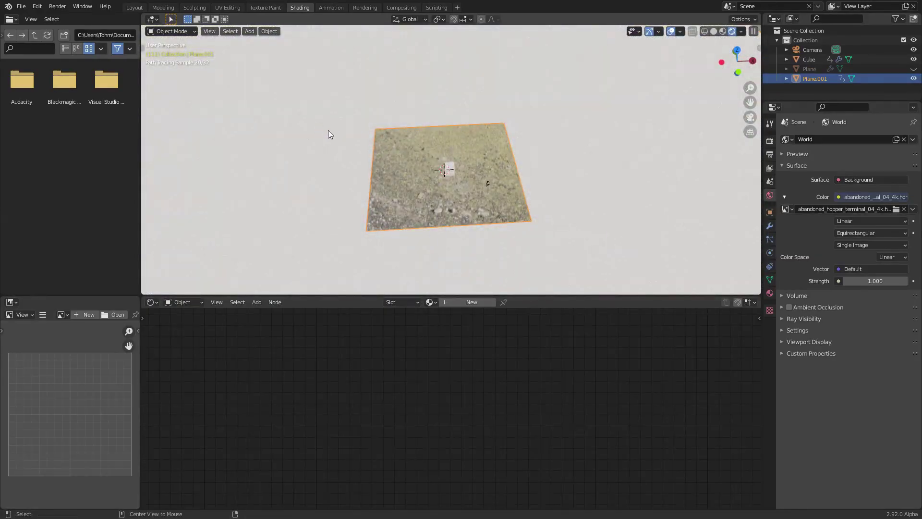
pyautogui.click(401, 148)
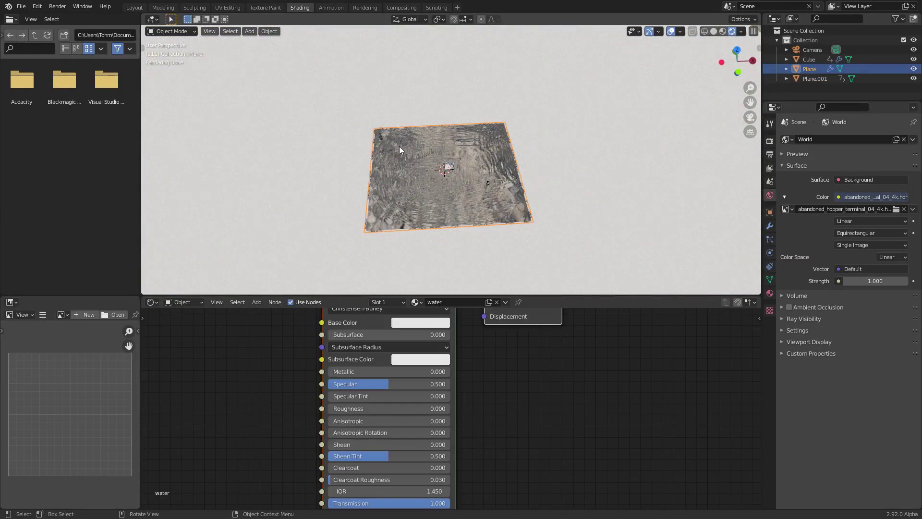
# Step: Hide and unhide the water plane, then select Plane.001 and view through the camera
pyautogui.press('h')
pyautogui.moveTo(399, 151); pyautogui.dragTo(396, 110, button='middle')
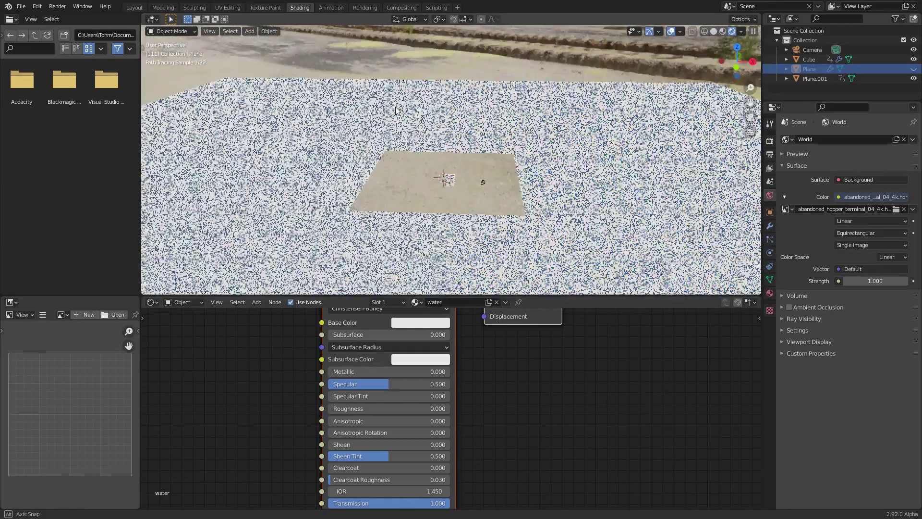
pyautogui.hotkey('alt', 'h')
pyautogui.click(489, 115)
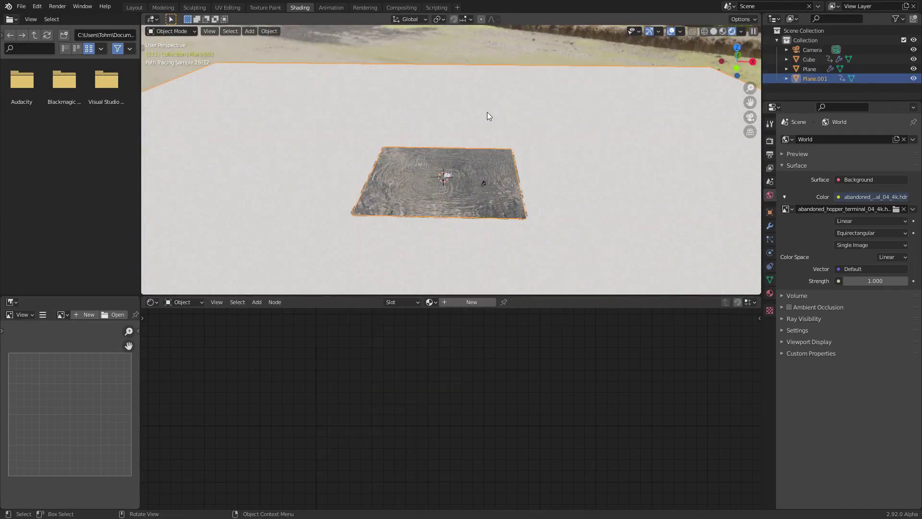
pyautogui.click(751, 119)
# Step: Assign the existing 'water' material to Plane.001
pyautogui.click(429, 302)
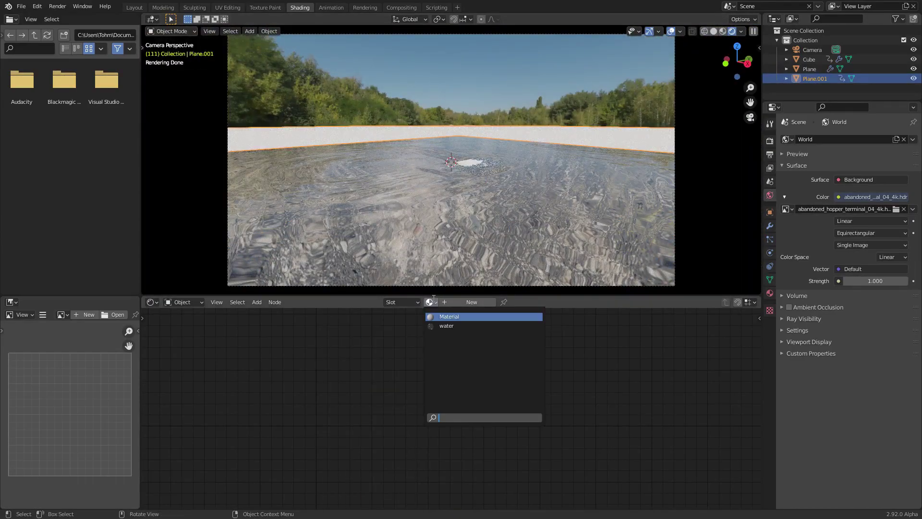
pyautogui.click(440, 323)
pyautogui.click(521, 354)
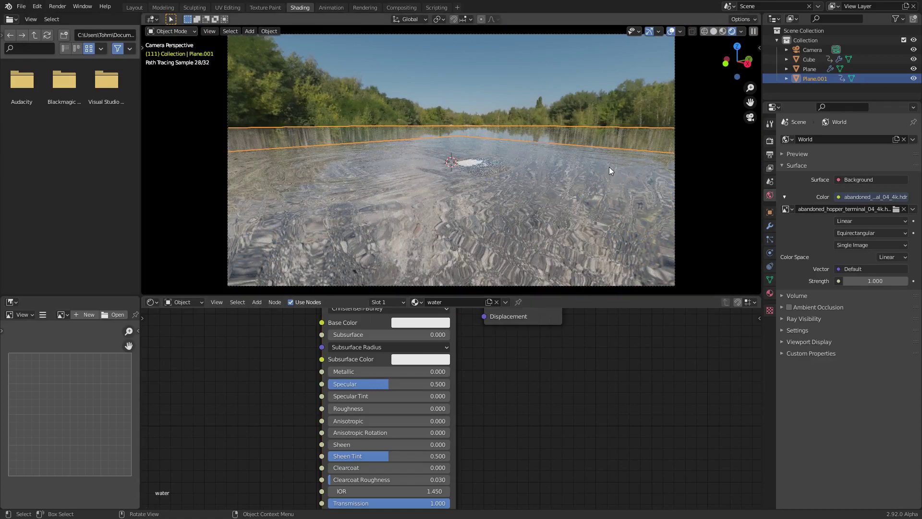
pyautogui.click(592, 101)
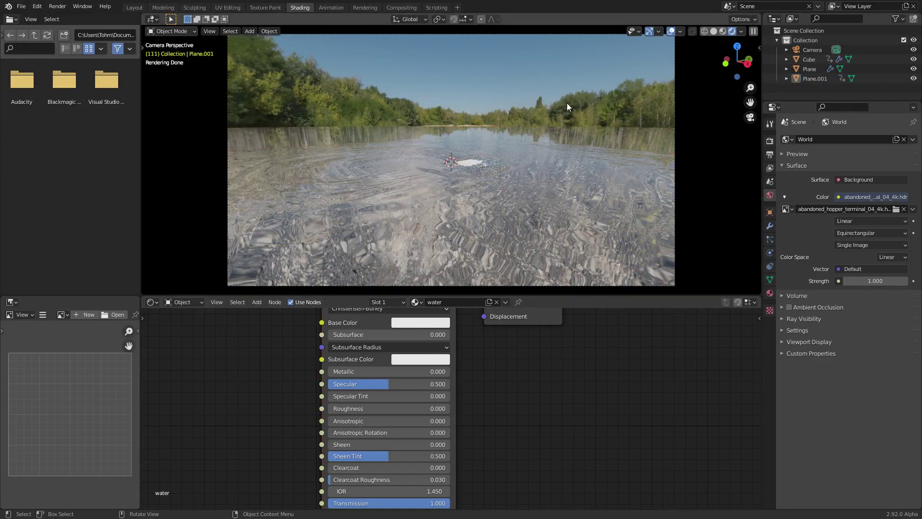
# Step: Lower Plane.001 along Z beneath the water surface
pyautogui.click(607, 133)
pyautogui.moveTo(598, 133); pyautogui.dragTo(574, 143, button='middle')
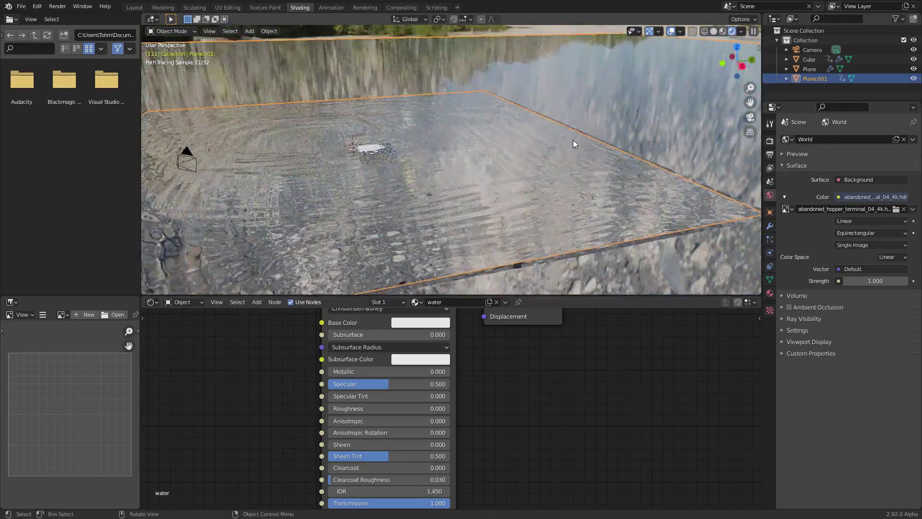
pyautogui.press('g')
pyautogui.press('z')
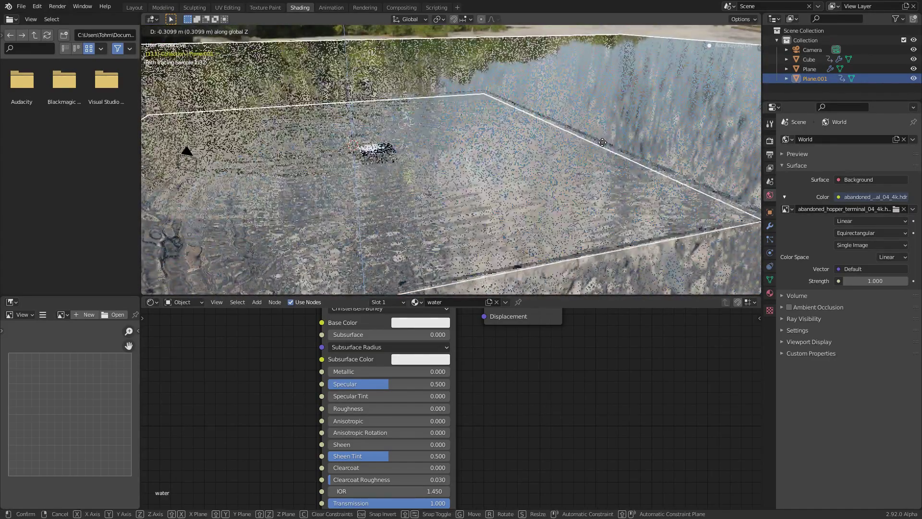
pyautogui.click(602, 147)
pyautogui.moveTo(601, 146); pyautogui.dragTo(633, 163, button='middle')
pyautogui.press('g')
pyautogui.press('z')
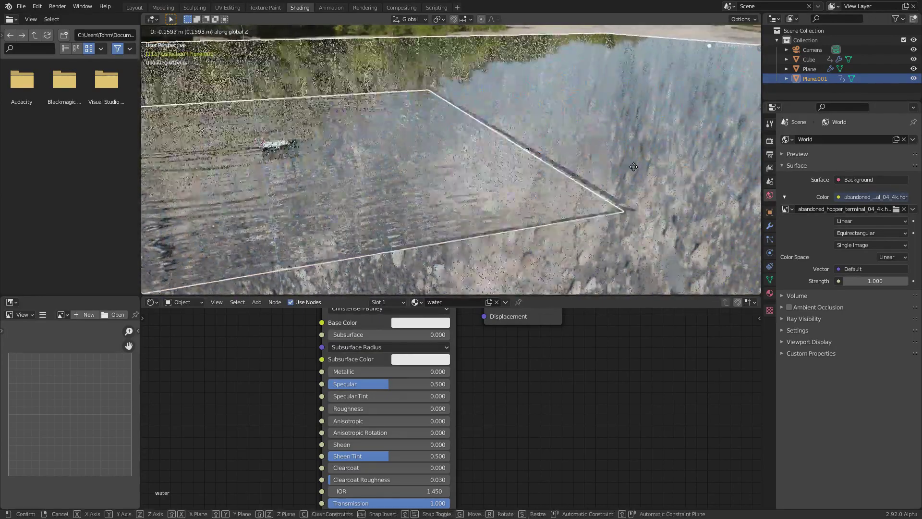
pyautogui.click(632, 169)
# Step: Save scenarioscene.blend and play the animation through the camera to check the water
pyautogui.hotkey('ctrl', 's')
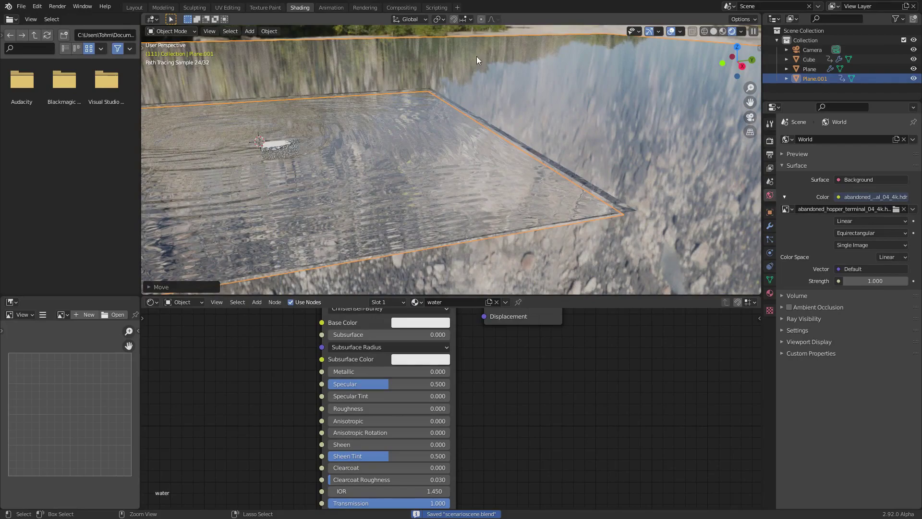
pyautogui.click(418, 36)
pyautogui.click(750, 118)
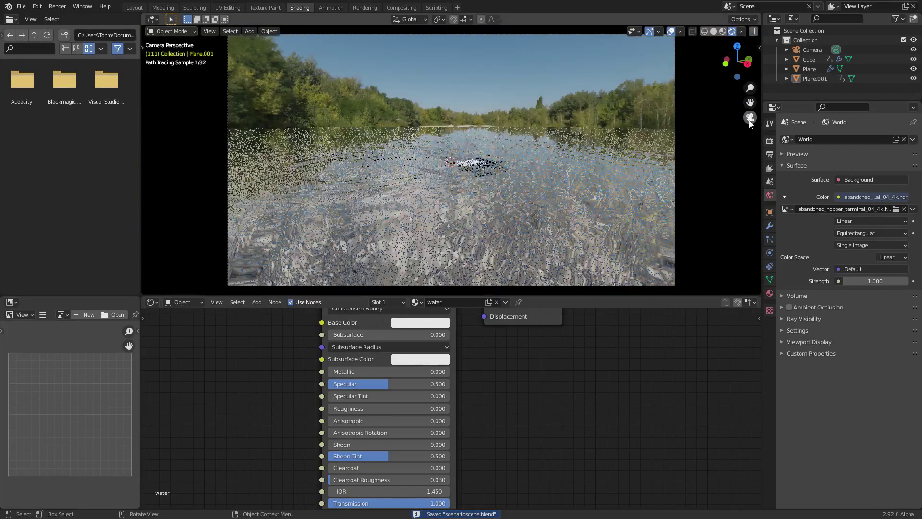
pyautogui.press('space')
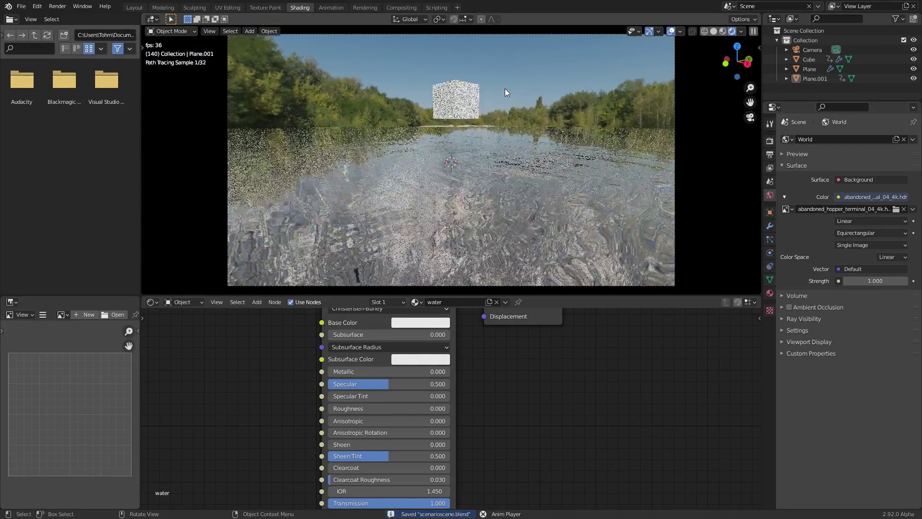
pyautogui.press('space')
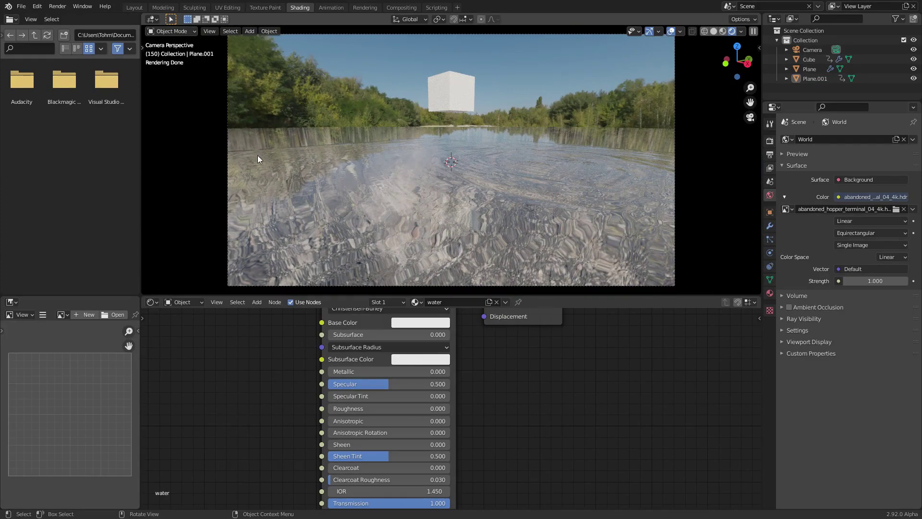
pyautogui.moveTo(373, 146); pyautogui.dragTo(518, 103, button='middle')
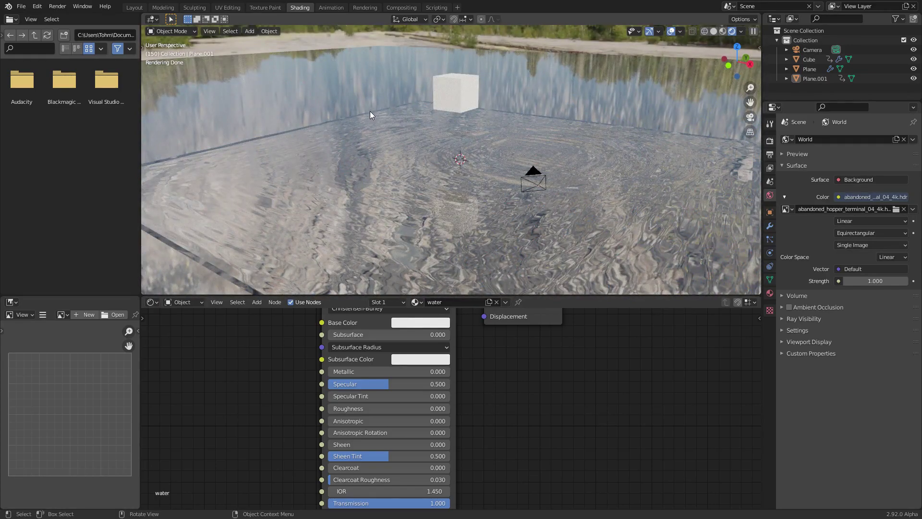
pyautogui.moveTo(329, 110)
pyautogui.mouseDown(button='middle')
pyautogui.moveTo(358, 140)
pyautogui.moveTo(450, 137)
pyautogui.moveTo(350, 147)
pyautogui.moveTo(416, 144)
pyautogui.moveTo(320, 173)
pyautogui.mouseUp(button='middle')
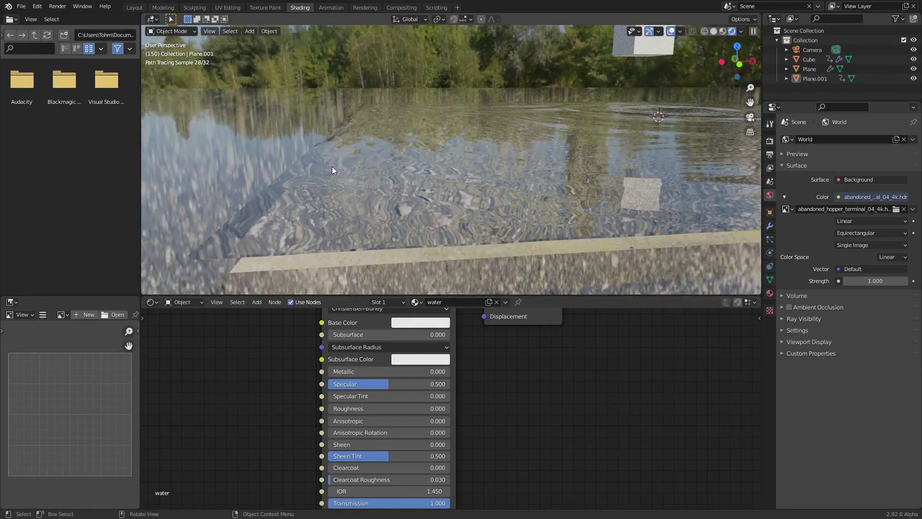
# Step: Set the cube's Dynamic Paint Waves factor to 0.08, save, and play the animation
pyautogui.click(651, 46)
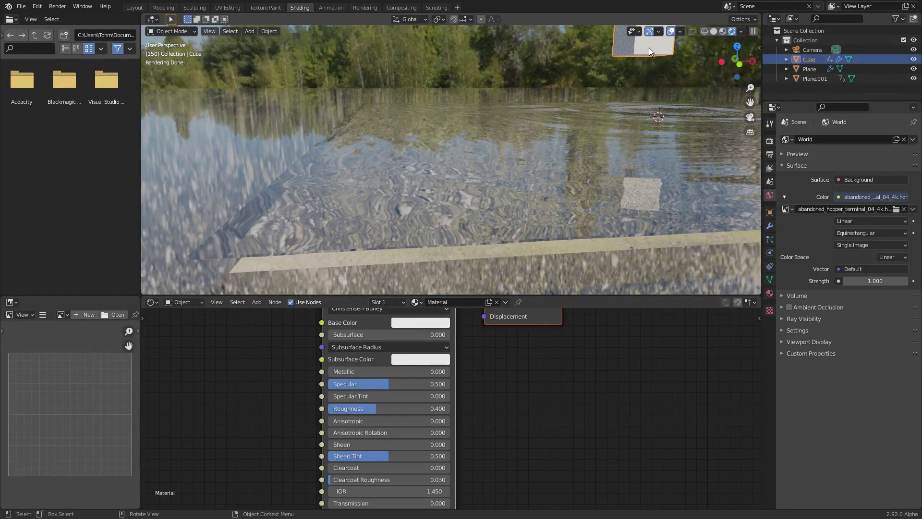
pyautogui.click(770, 253)
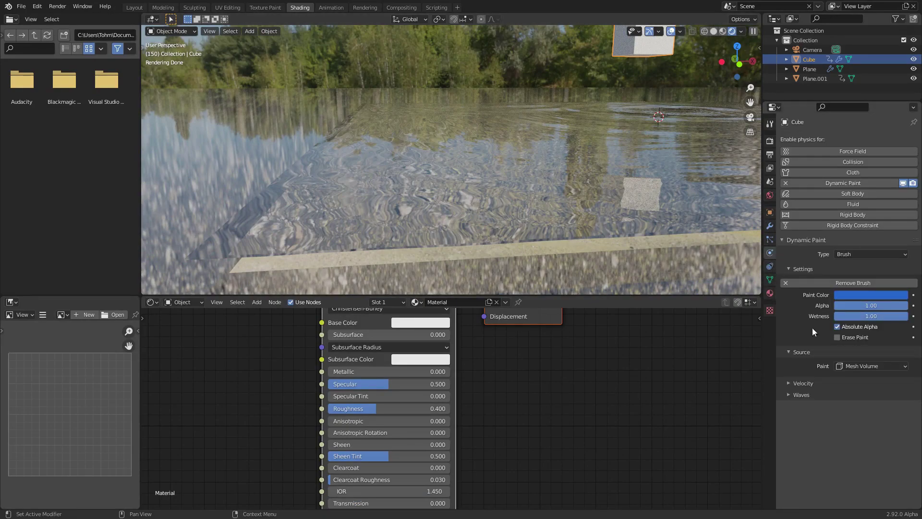
pyautogui.click(802, 395)
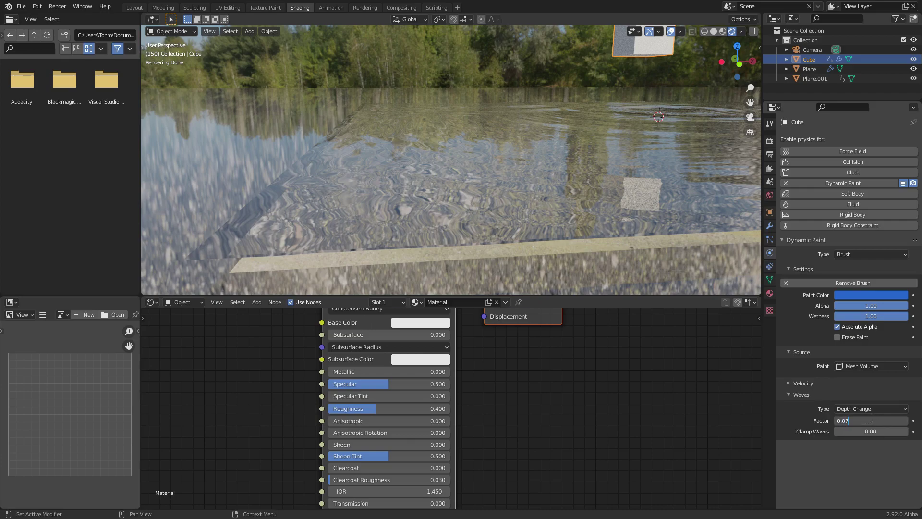
pyautogui.hotkey('ctrl', 's')
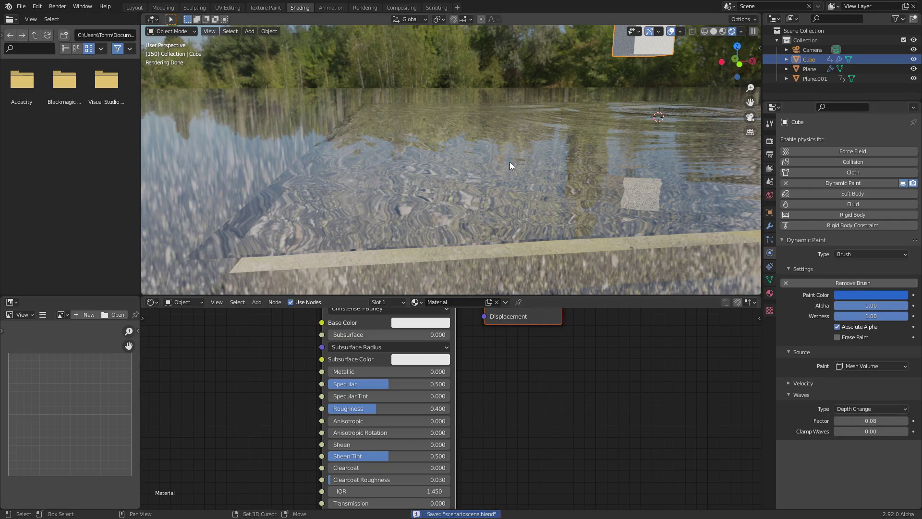
pyautogui.press('space')
pyautogui.moveTo(510, 166); pyautogui.dragTo(344, 229, button='middle')
# Step: Raise Plane.001 0.2396 m along Z in front view and check it through the camera
pyautogui.click(308, 211)
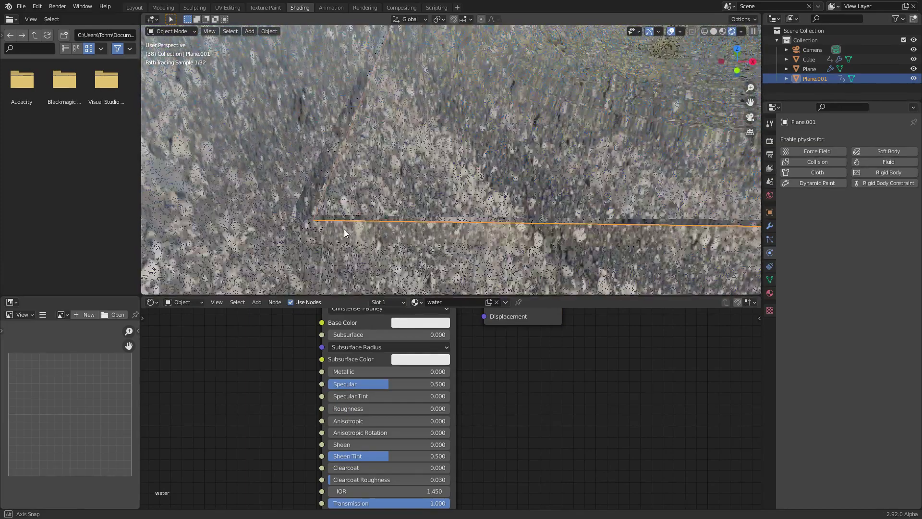
pyautogui.click(736, 72)
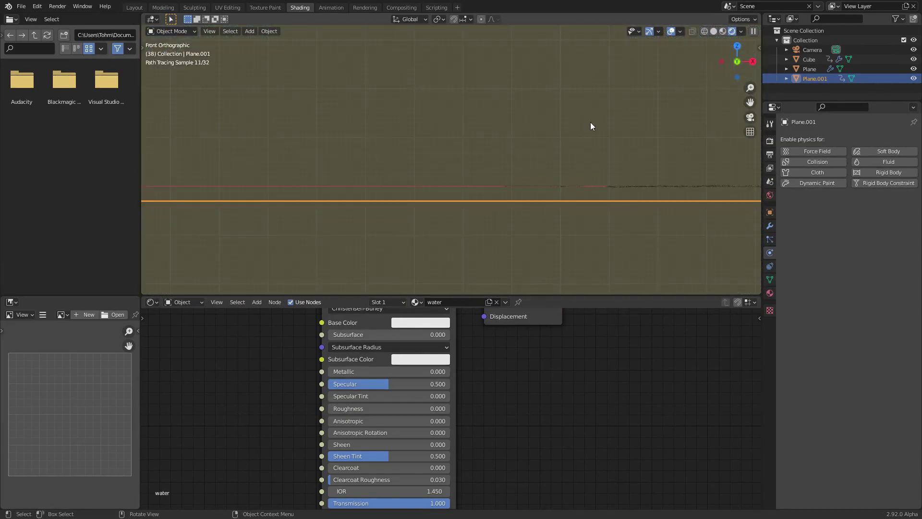
pyautogui.press('g')
pyautogui.press('z')
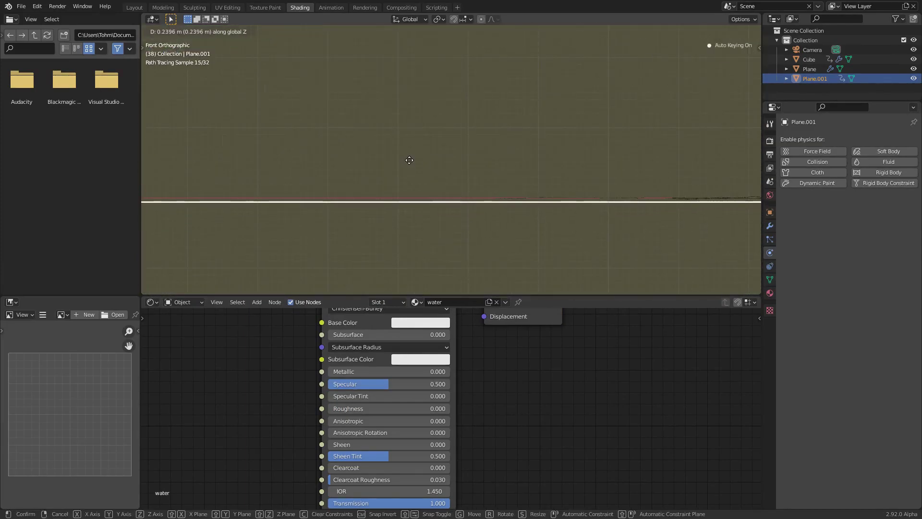
pyautogui.click(409, 161)
pyautogui.click(745, 117)
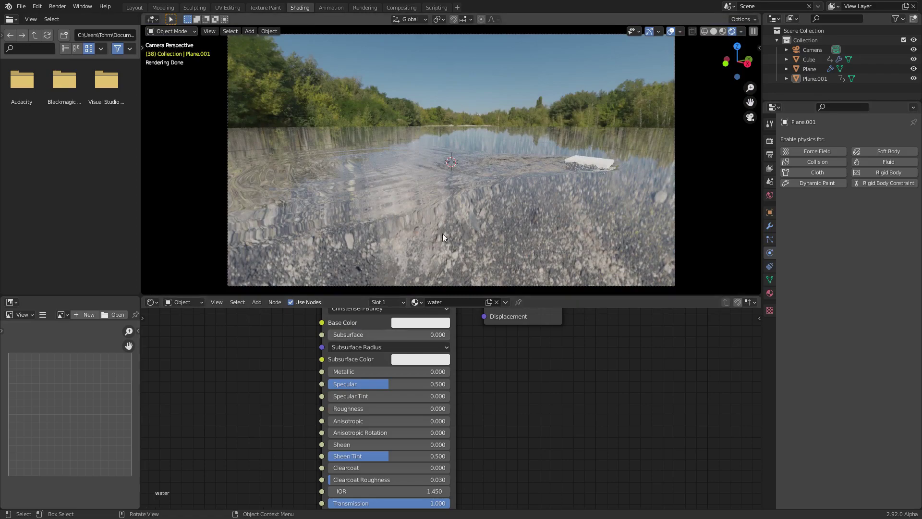
# Step: Lock the camera to the view, lower its framing over the water, unlock it, and play
pyautogui.keyDown('shift'); pyautogui.scroll(2, 476, 365); pyautogui.keyUp('shift')
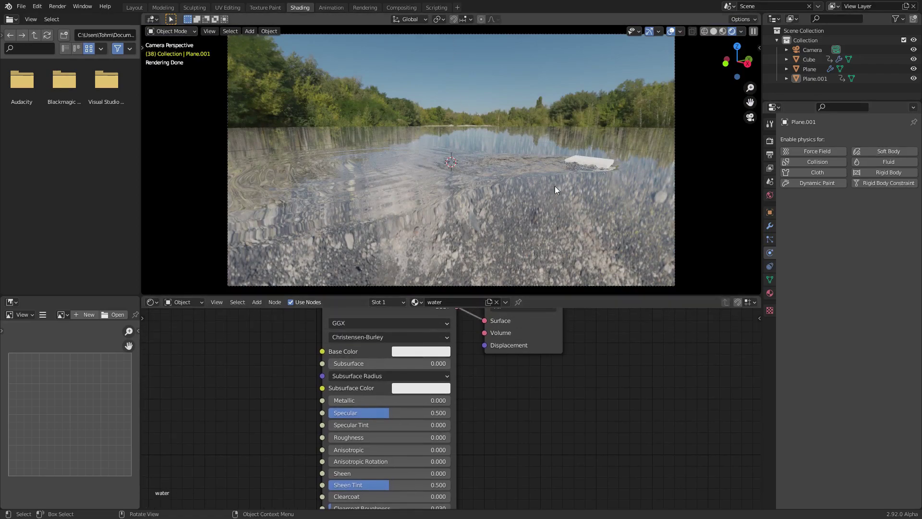
pyautogui.press('n')
pyautogui.click(755, 90)
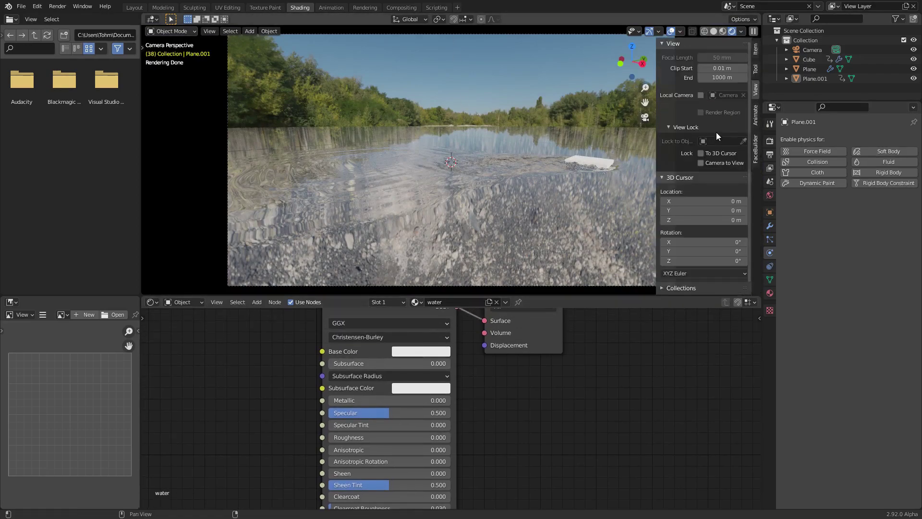
pyautogui.click(700, 162)
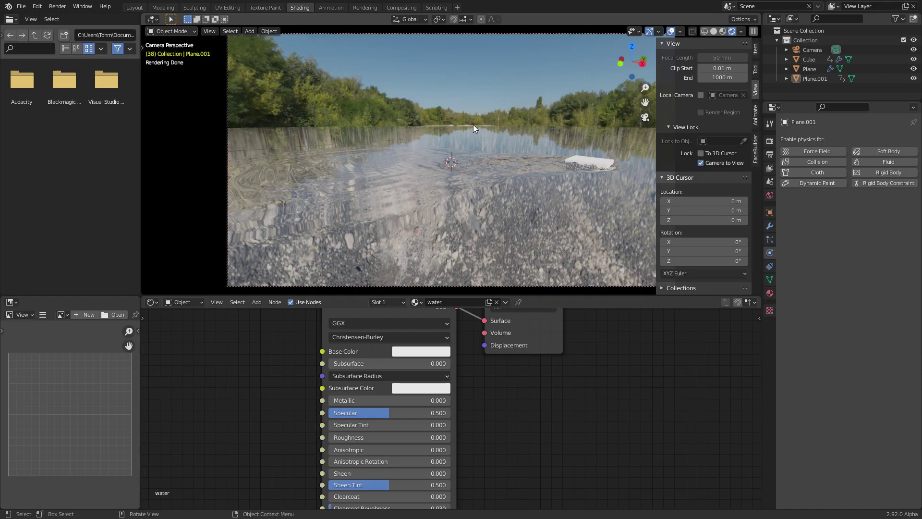
pyautogui.moveTo(481, 126); pyautogui.dragTo(495, 124, button='middle')
pyautogui.moveTo(524, 80); pyautogui.dragTo(488, 165, button='middle')
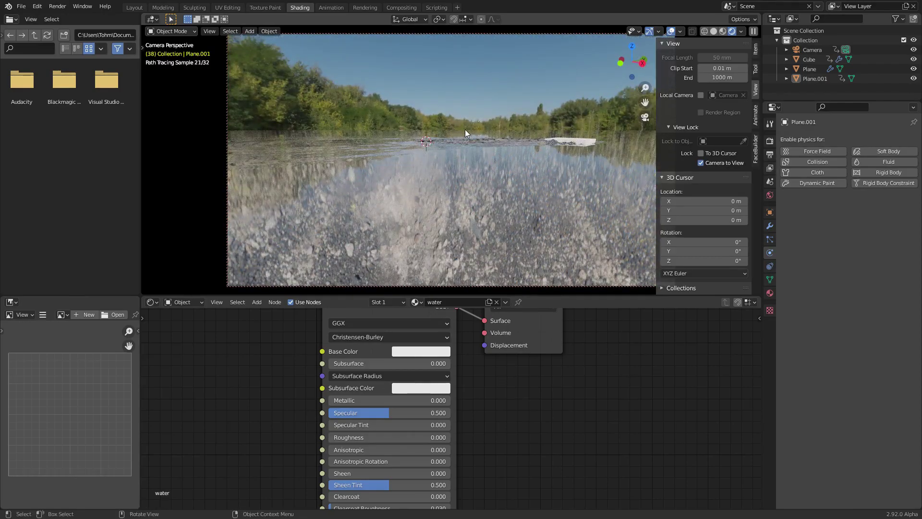
pyautogui.keyDown('shift'); pyautogui.moveTo(465, 129); pyautogui.dragTo(480, 148, button='middle'); pyautogui.keyUp('shift')
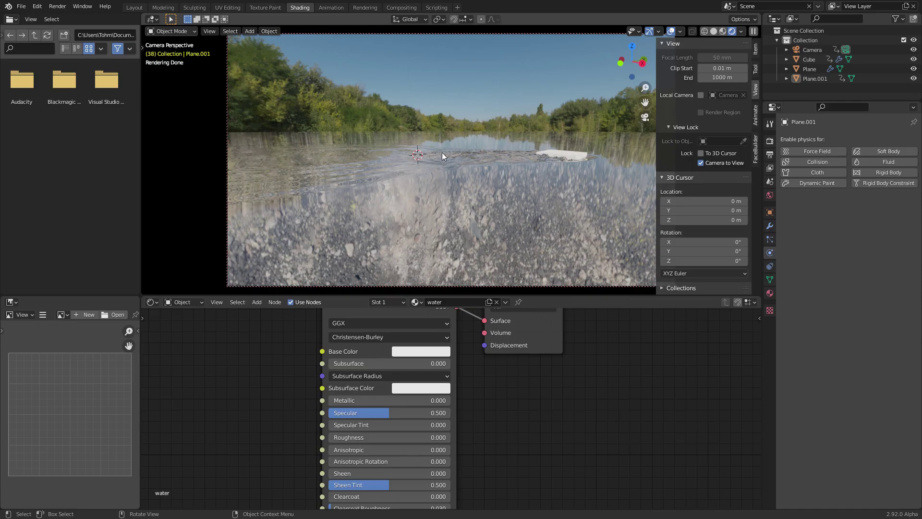
pyautogui.click(701, 163)
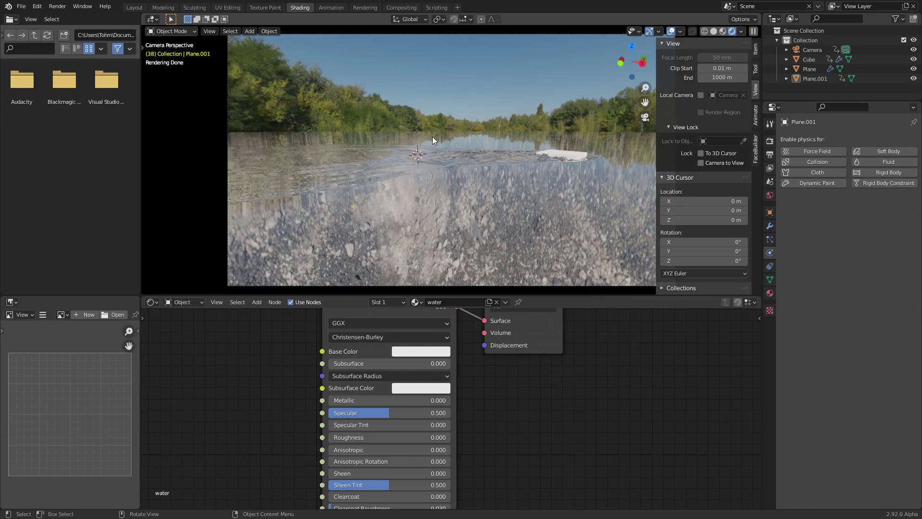
pyautogui.press('space')
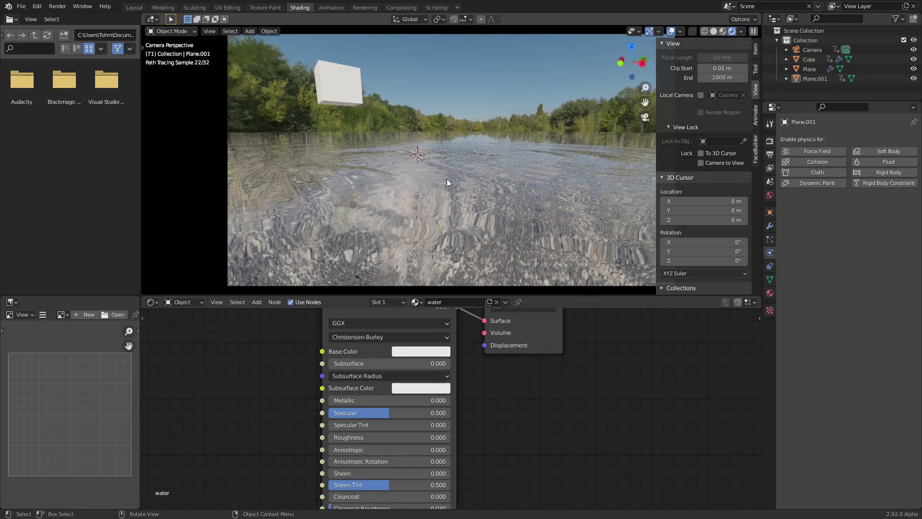
# Step: Preview a dark cyan base colour on the water, undo it, and save scenarioscene.blend
pyautogui.moveTo(448, 359); pyautogui.dragTo(453, 368, button='middle')
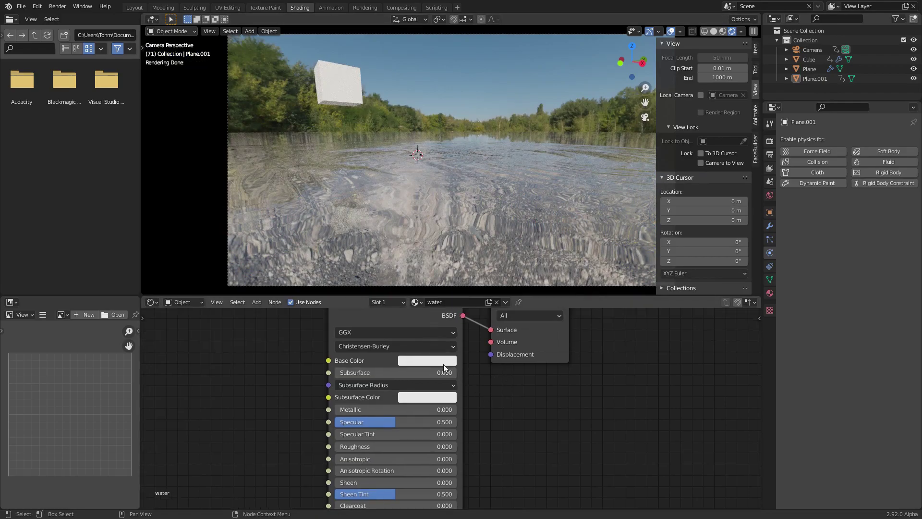
pyautogui.click(443, 361)
pyautogui.click(446, 233)
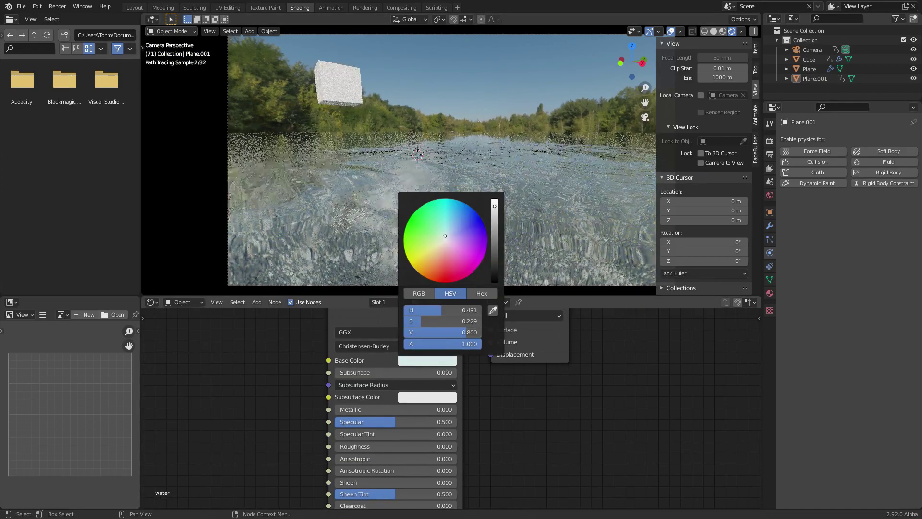
pyautogui.click(495, 247)
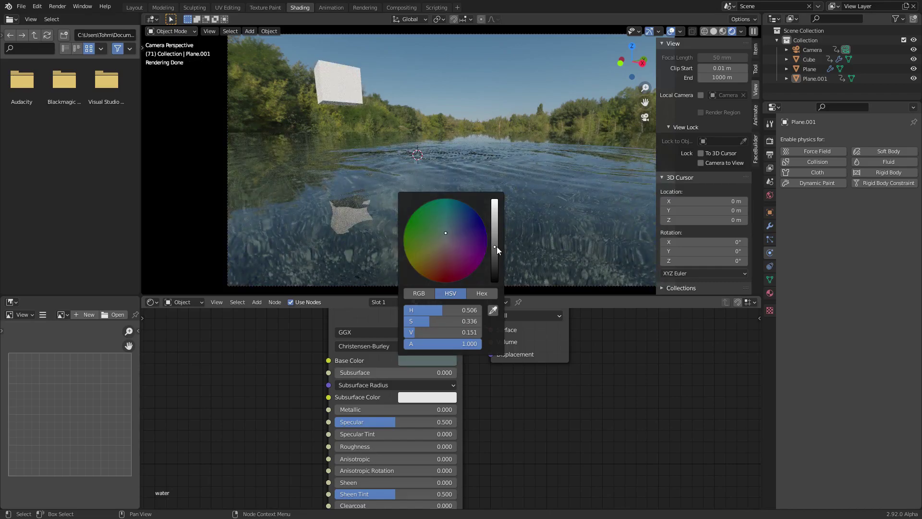
pyautogui.press('space')
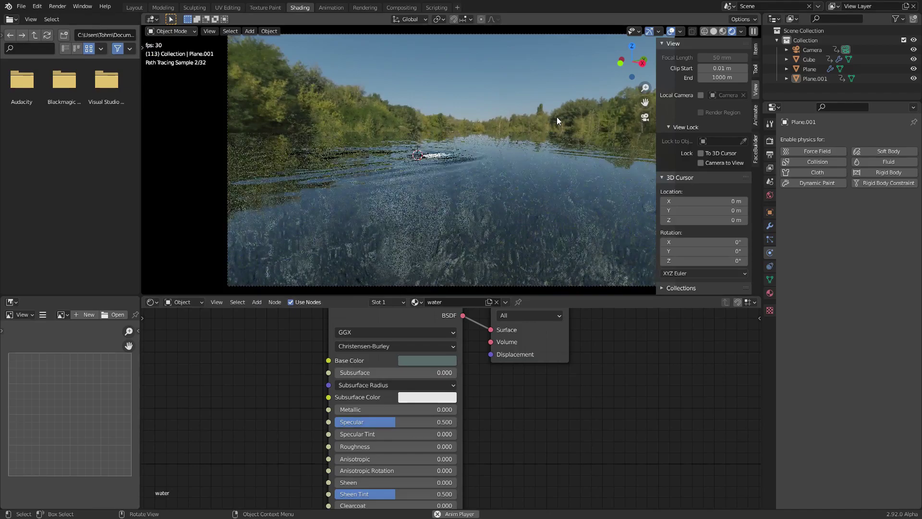
pyautogui.press('space')
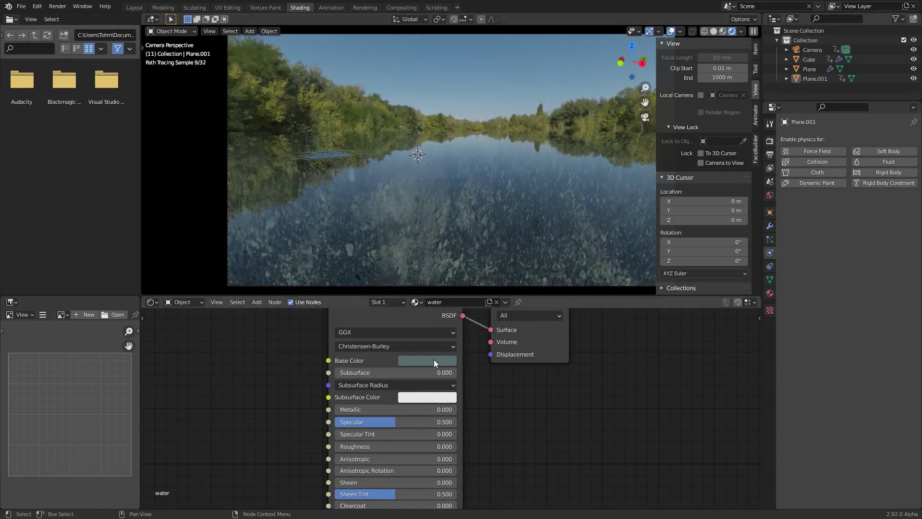
pyautogui.press('BackSpace')
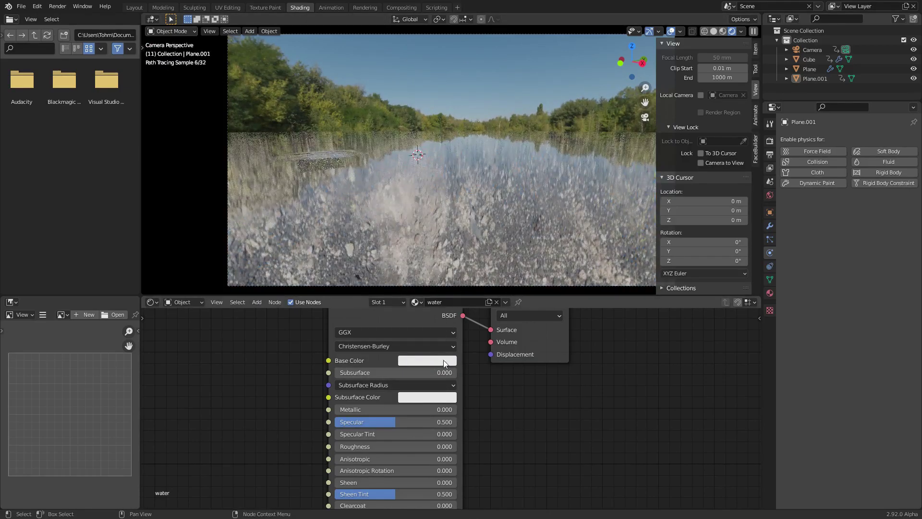
pyautogui.hotkey('ctrl', 's')
pyautogui.press('Up')
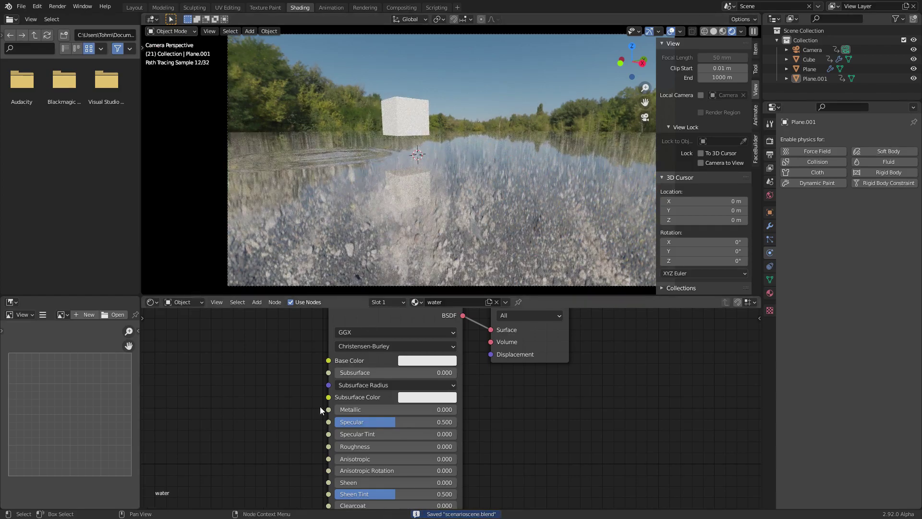
# Step: Preview the water at Metallic 1.0, then bring Metallic back down to 0.009
pyautogui.moveTo(356, 410); pyautogui.dragTo(457, 409)
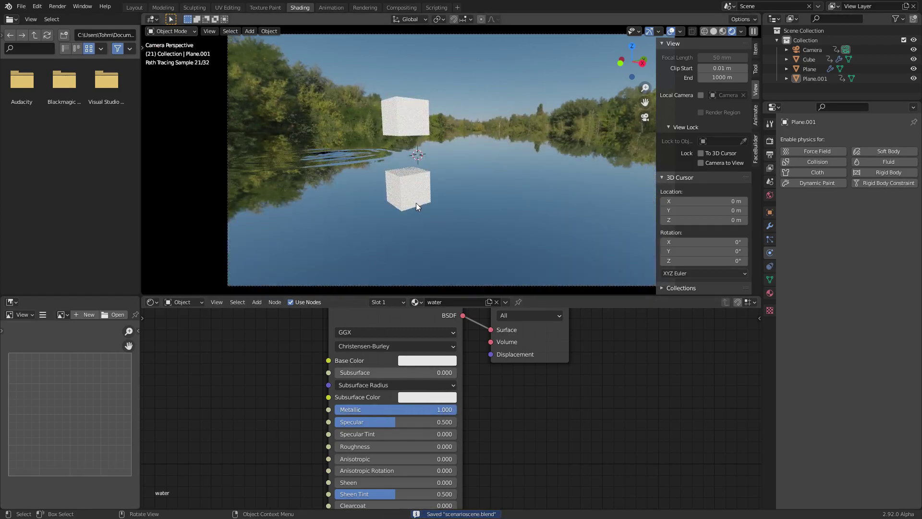
pyautogui.press('space')
pyautogui.press('space')
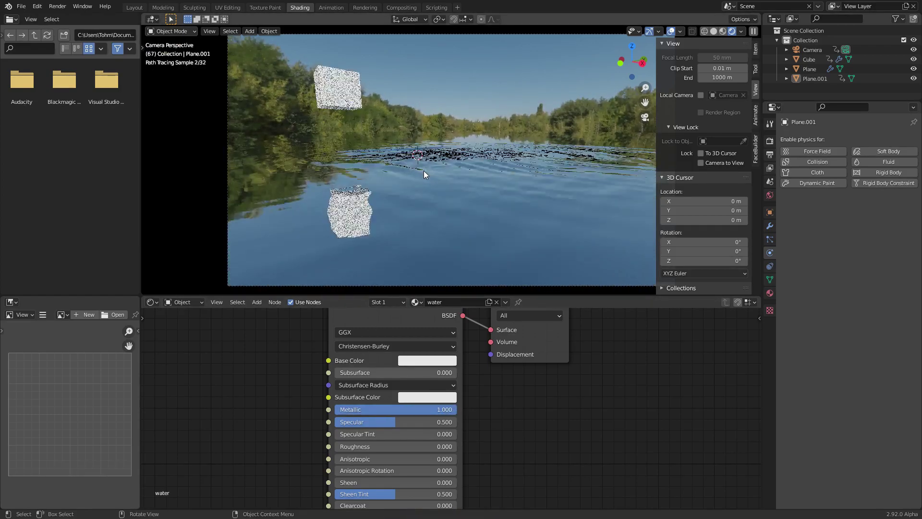
pyautogui.press('space')
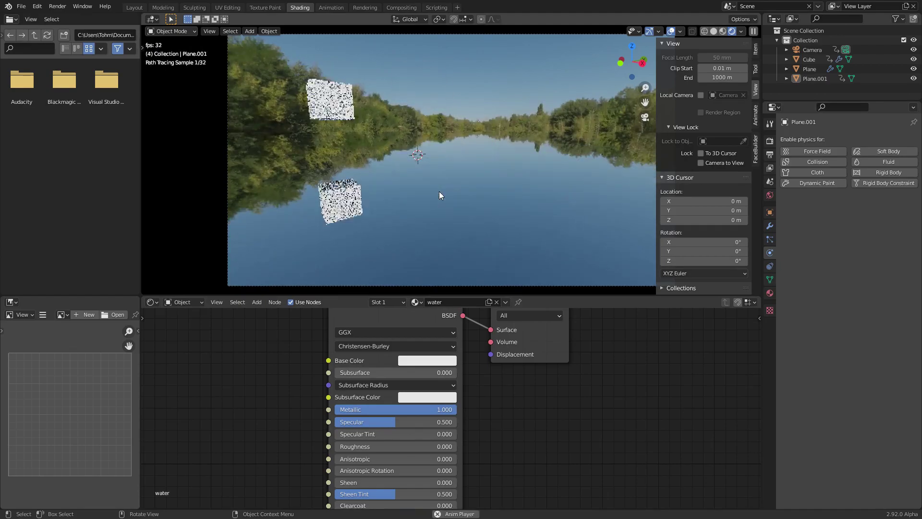
pyautogui.press('space')
pyautogui.moveTo(417, 409); pyautogui.dragTo(334, 409)
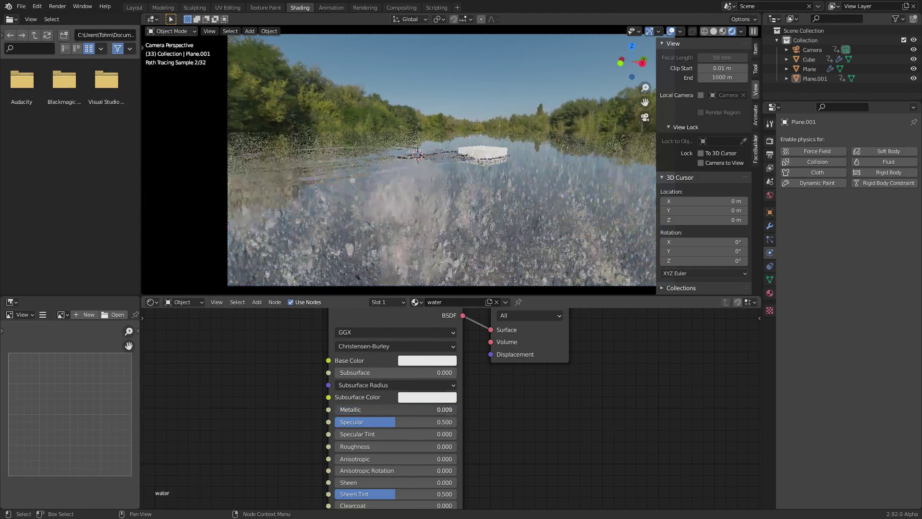
# Step: Darken the water's base colour to dark grey and set Metallic to 0.145, previewing the result
pyautogui.click(444, 362)
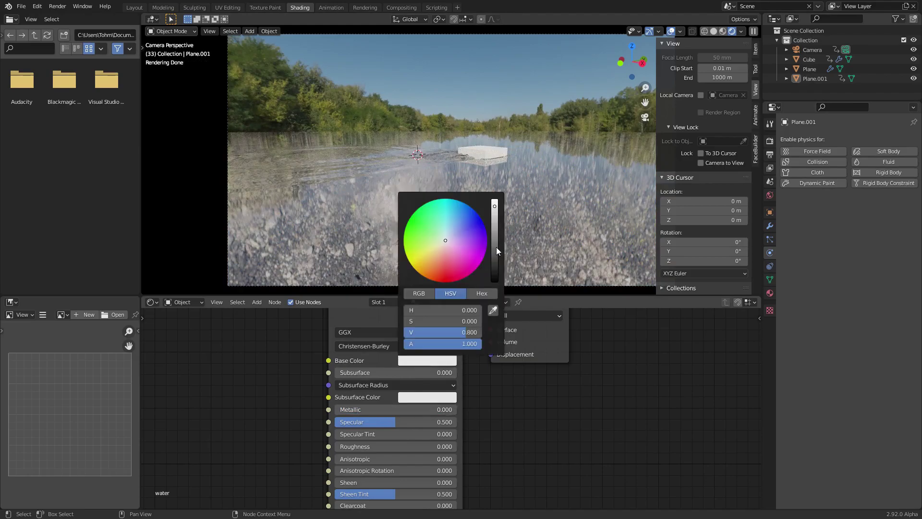
pyautogui.moveTo(497, 247); pyautogui.dragTo(493, 249)
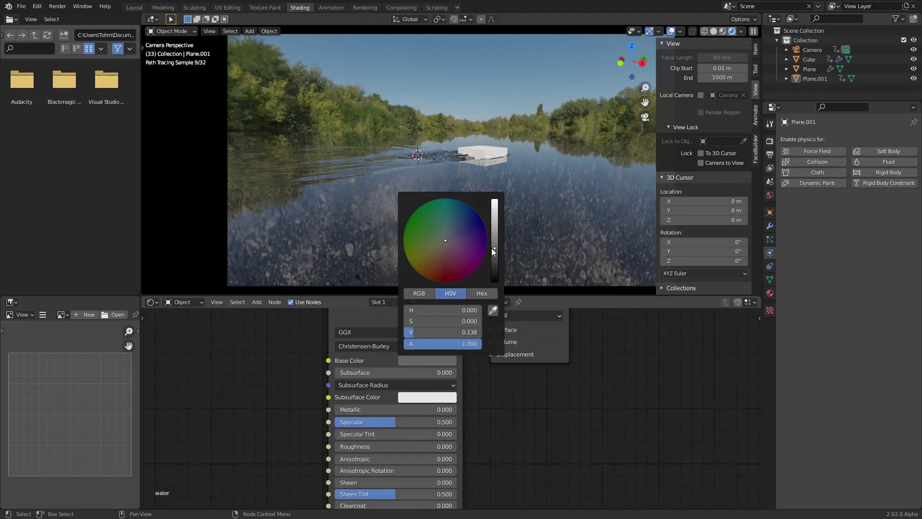
pyautogui.moveTo(362, 409); pyautogui.dragTo(380, 409)
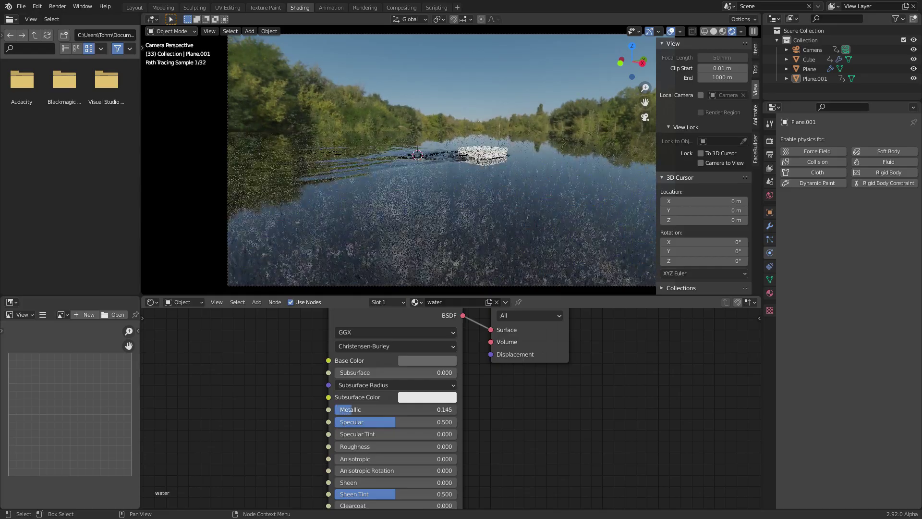
pyautogui.press('space')
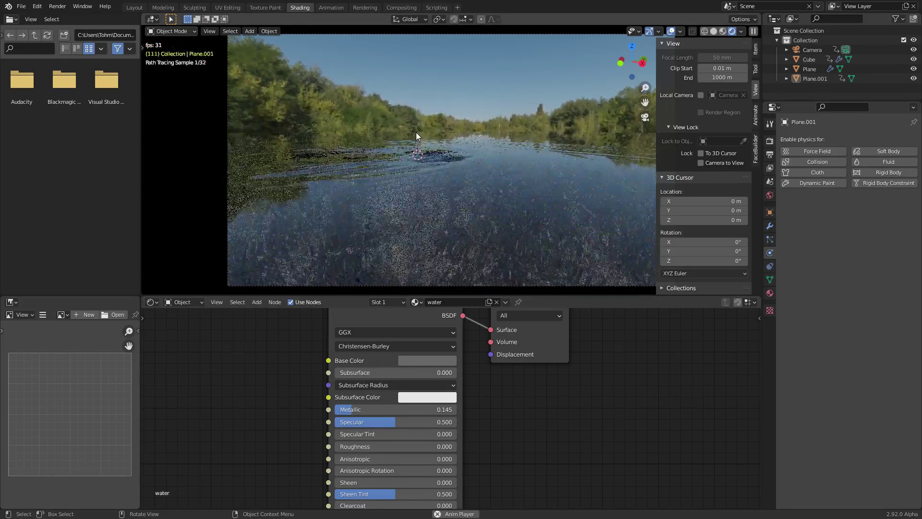
pyautogui.press('space')
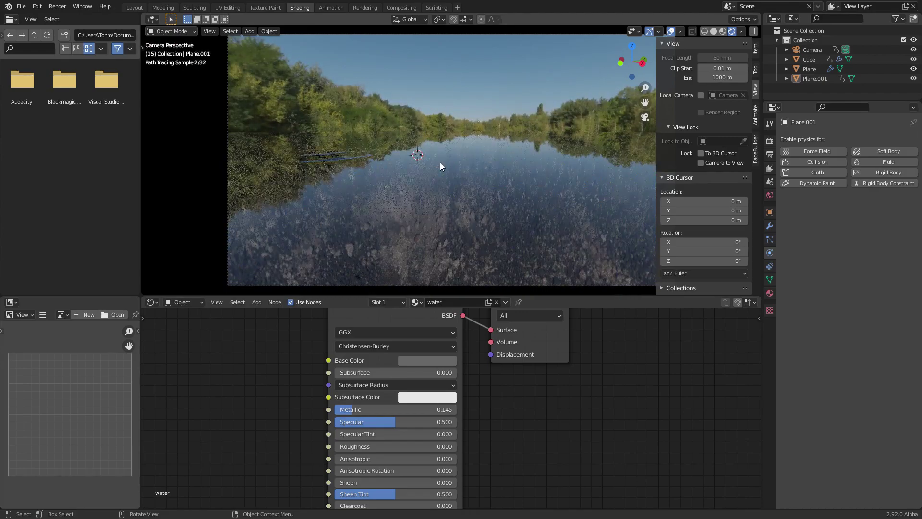
pyautogui.press('space')
pyautogui.press('space')
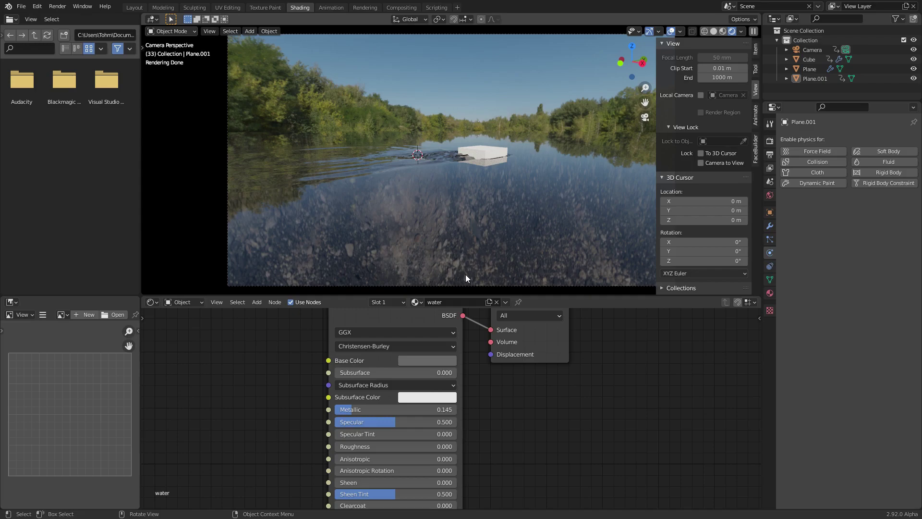
pyautogui.press('space')
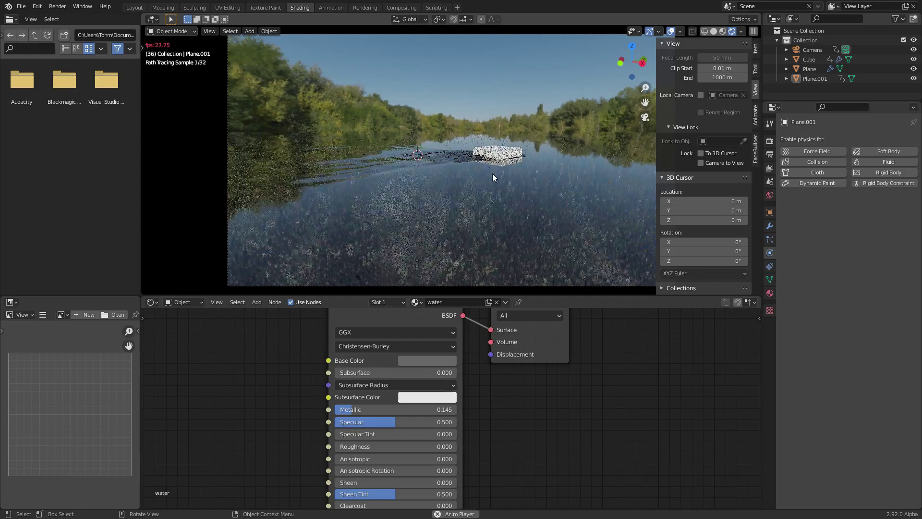
pyautogui.press('space')
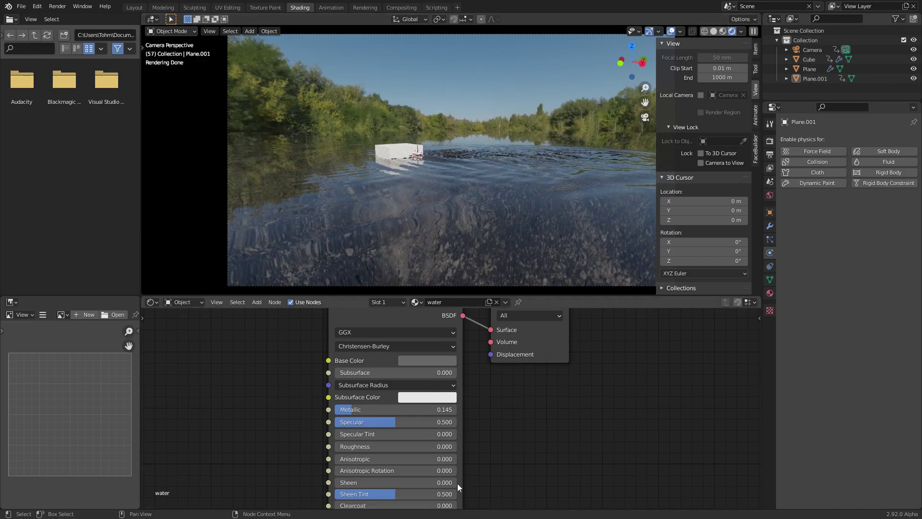
# Step: Set the water's IOR to 1.333, preview the refraction, and save the scene
pyautogui.moveTo(484, 391); pyautogui.dragTo(416, 450, button='middle')
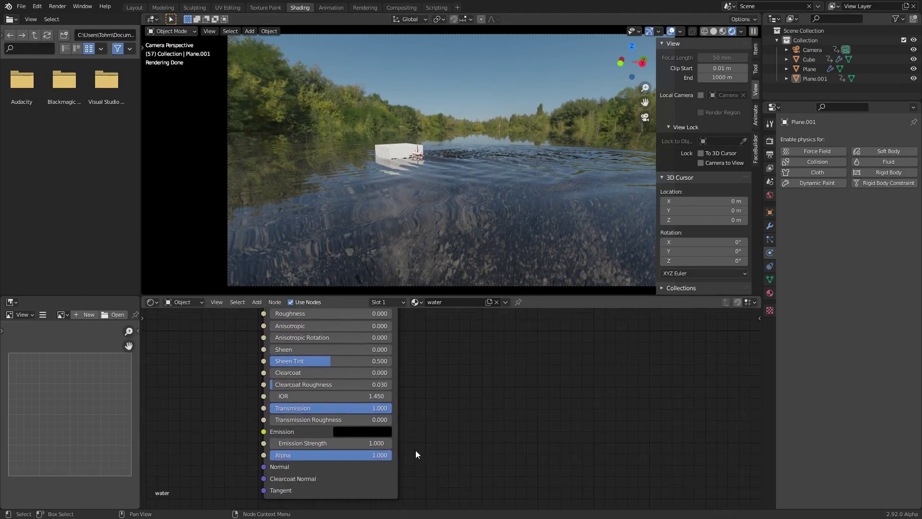
pyautogui.click(331, 392)
pyautogui.write('1.33')
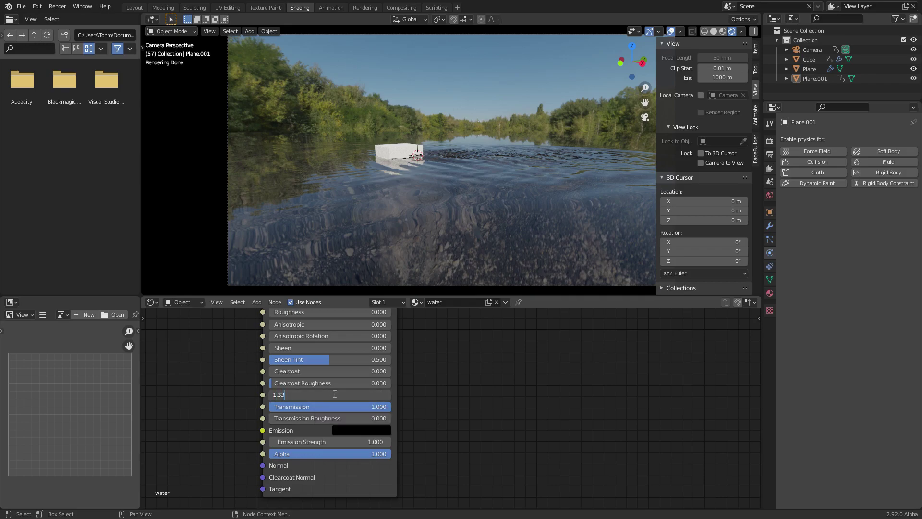
pyautogui.write('3')
pyautogui.press('Return')
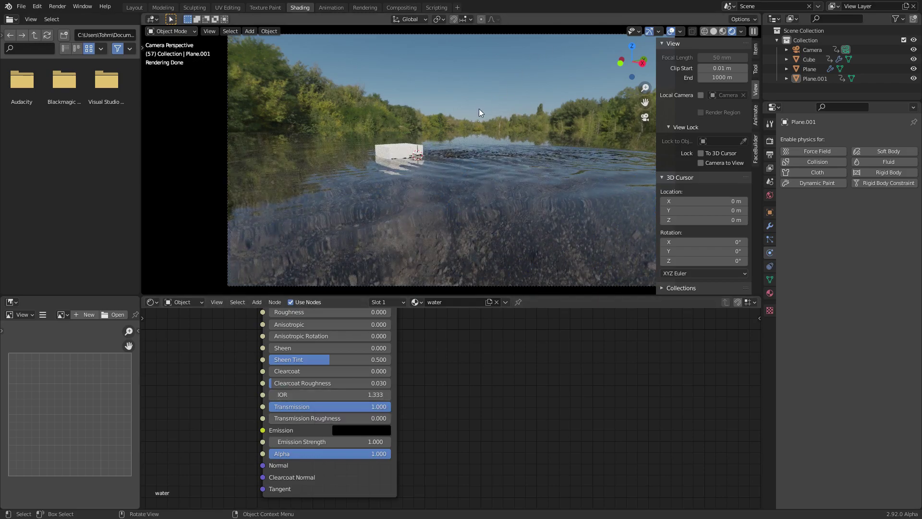
pyautogui.press('space')
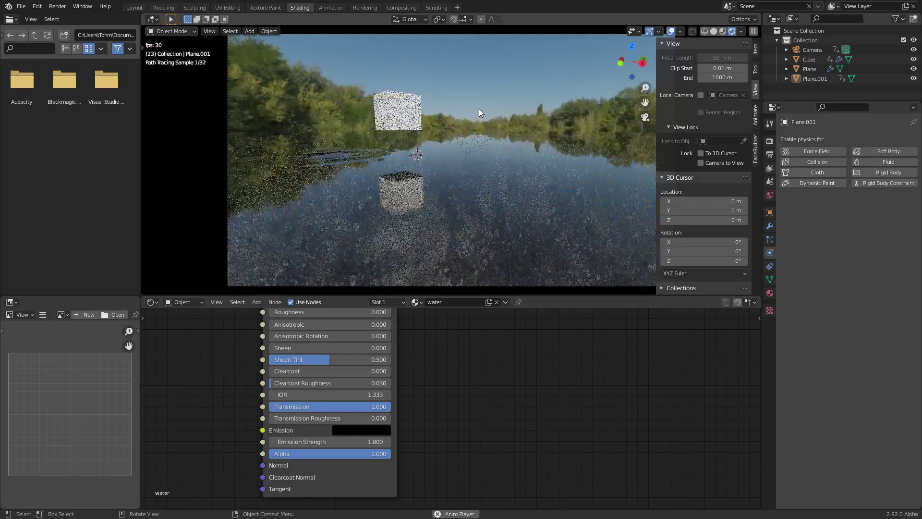
pyautogui.press('space')
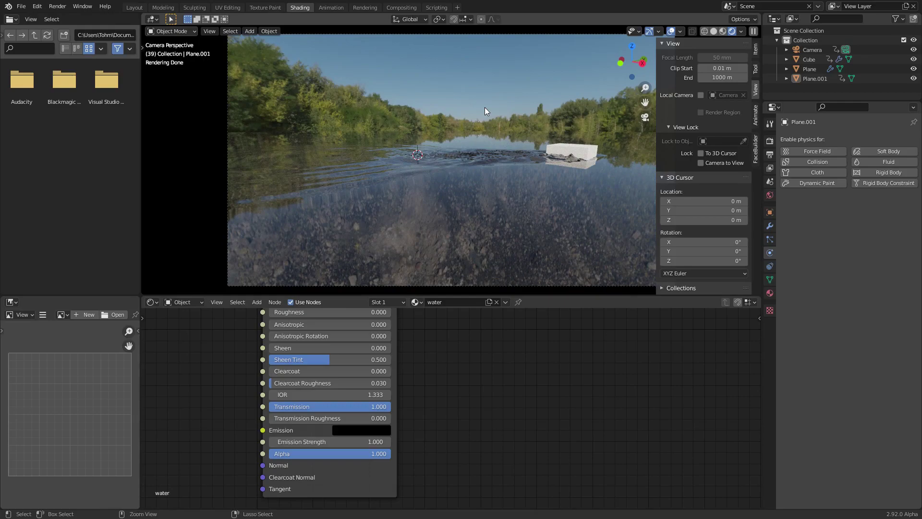
pyautogui.hotkey('ctrl', 's')
pyautogui.scroll(1, 474, 132)
# Step: Add a Subdivision Surface modifier to the Plane with render level 1
pyautogui.click(490, 160)
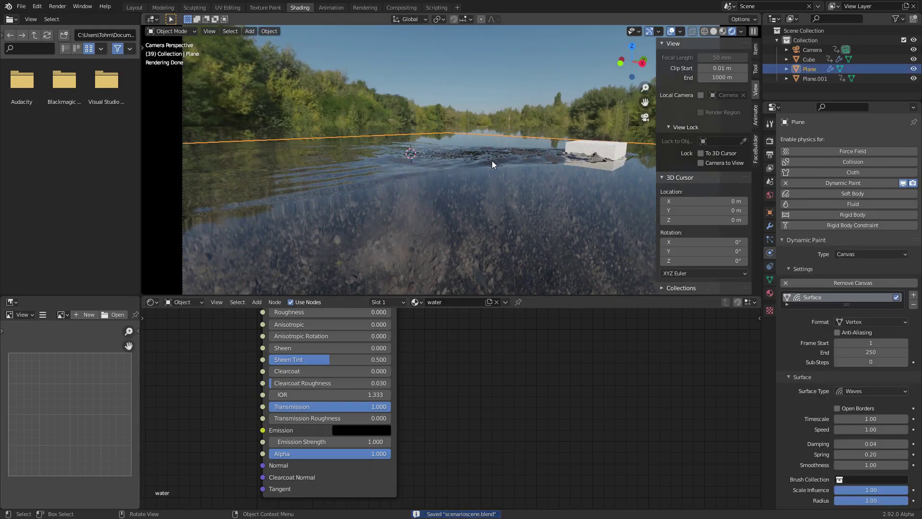
pyautogui.click(769, 225)
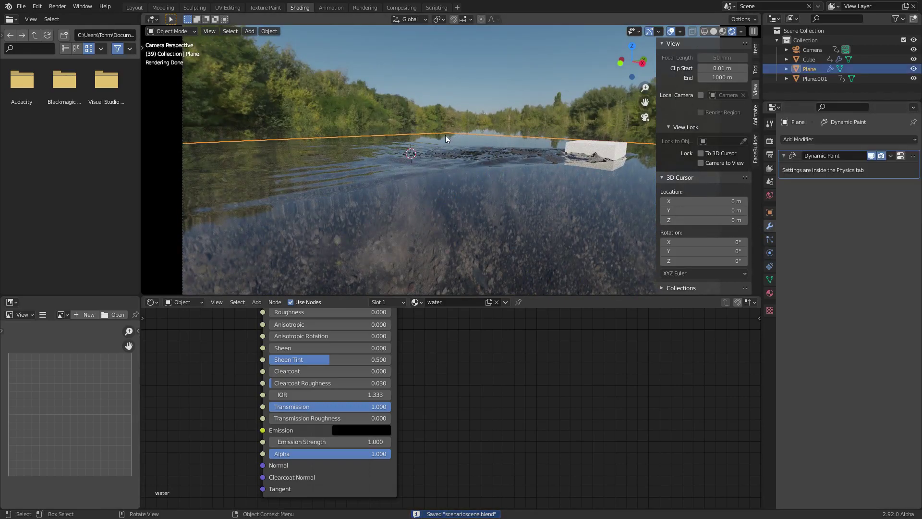
pyautogui.scroll(1, 446, 136)
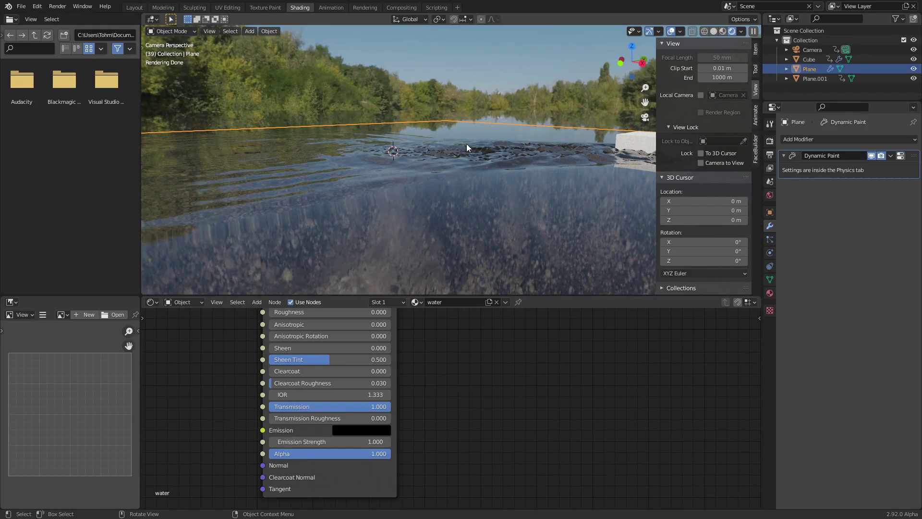
pyautogui.click(799, 138)
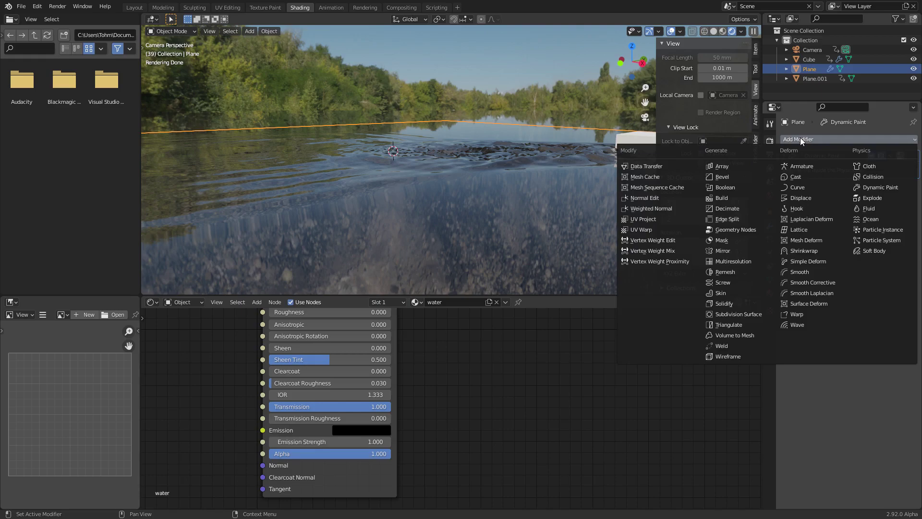
pyautogui.click(800, 138)
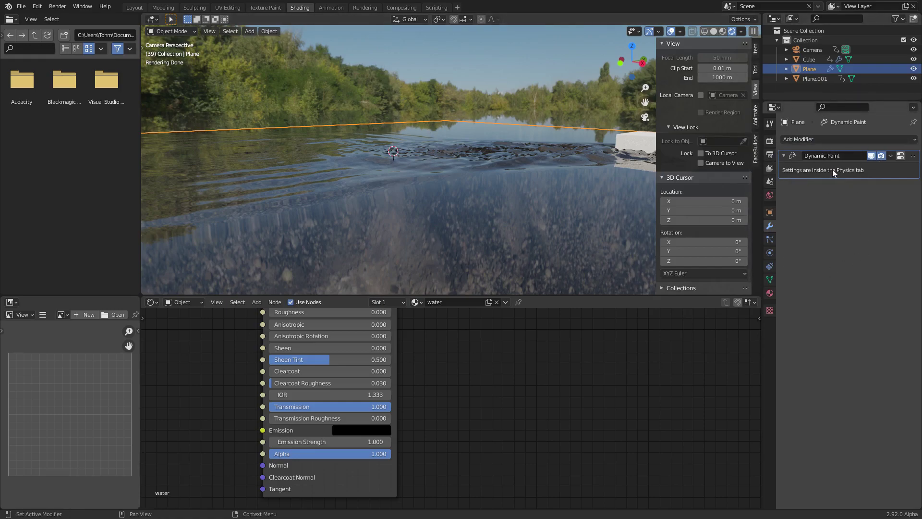
pyautogui.click(818, 139)
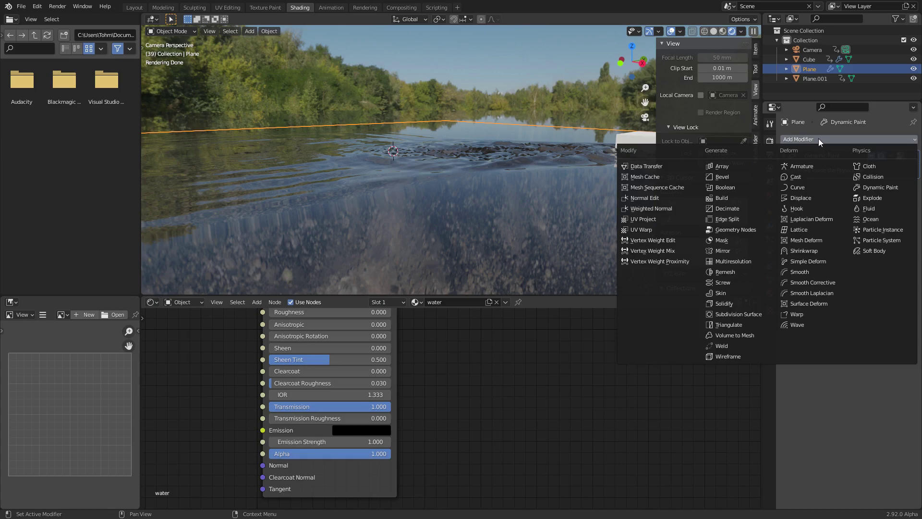
pyautogui.click(733, 314)
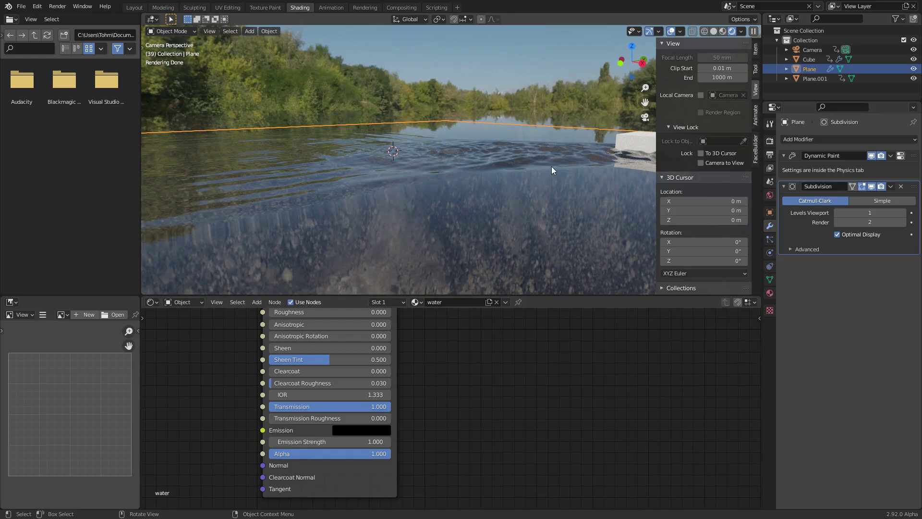
pyautogui.click(869, 222)
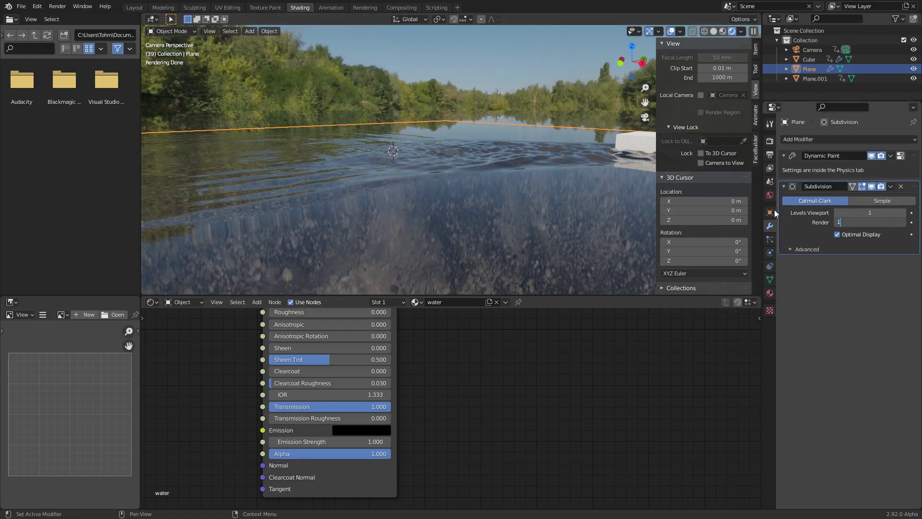
pyautogui.press('Return')
# Step: Play the ripples, then view the fitted camera render in Rendered shading with nothing selected
pyautogui.click(715, 31)
pyautogui.press('space')
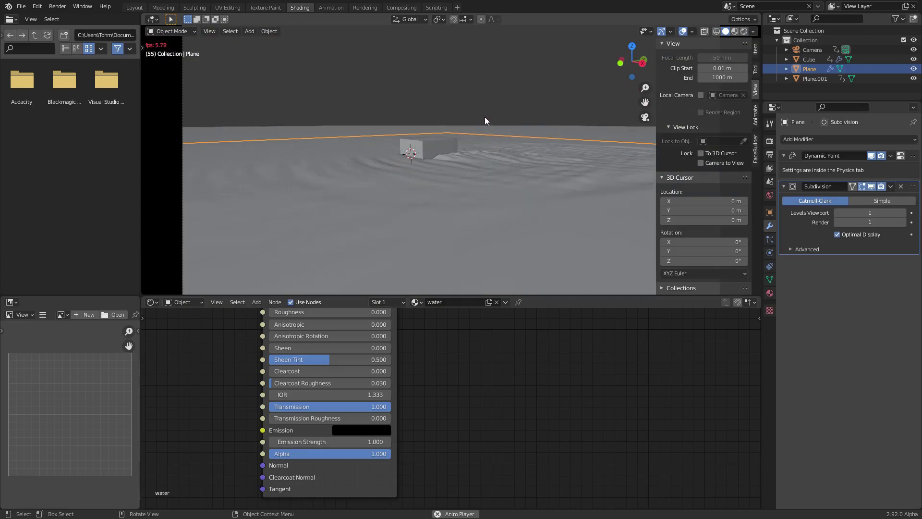
pyautogui.press('space')
pyautogui.click(743, 31)
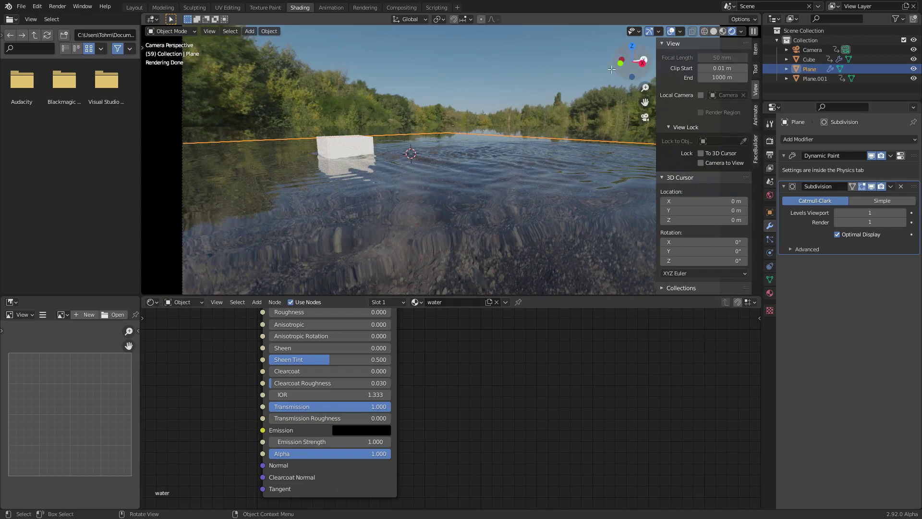
pyautogui.press('Home')
pyautogui.click(497, 81)
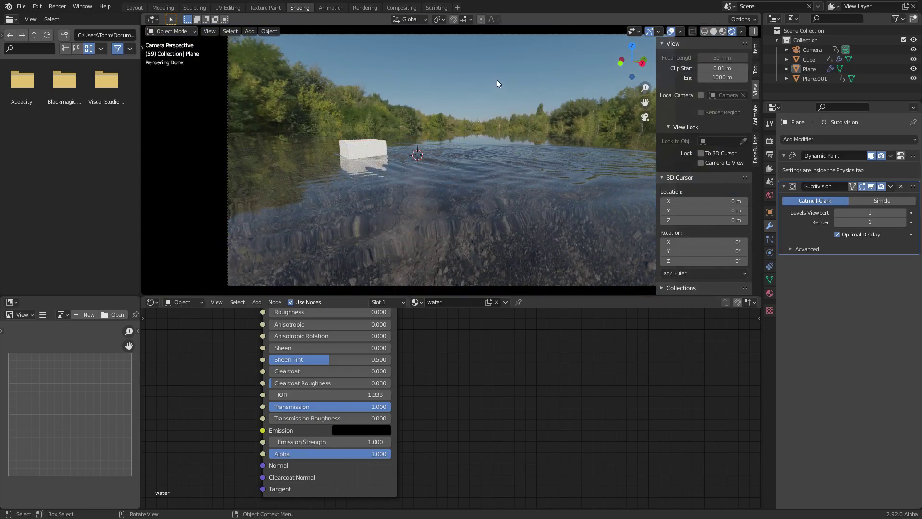
# Step: Make the cube's material a single-user copy named 'glow'
pyautogui.click(361, 152)
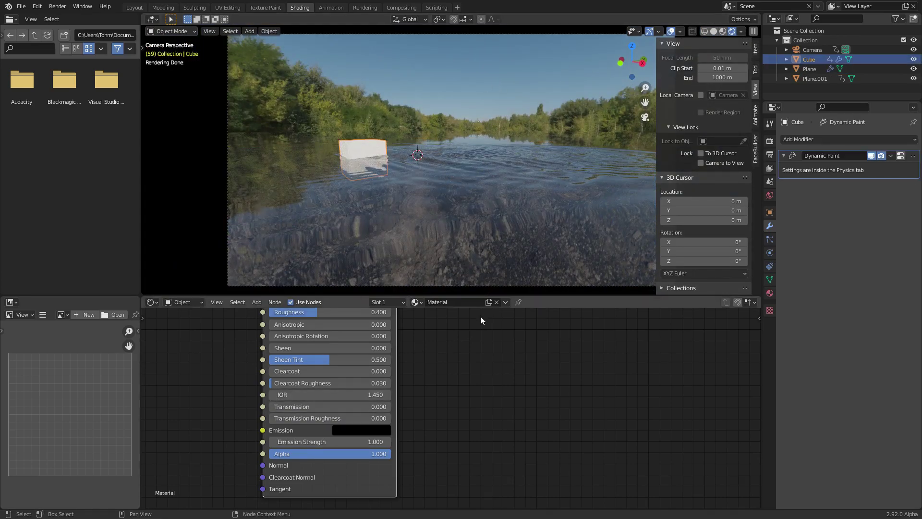
pyautogui.click(488, 302)
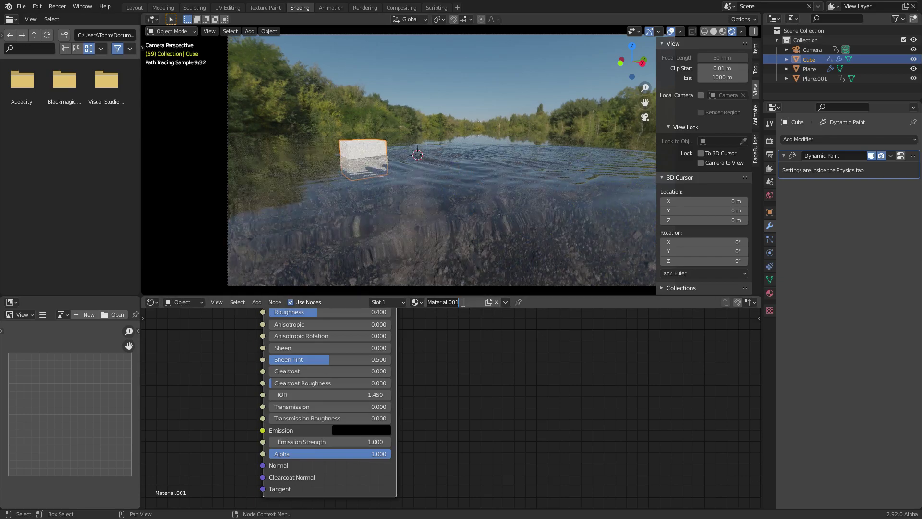
pyautogui.click(464, 301)
pyautogui.hotkey('ctrl', 'a')
pyautogui.write('glow')
pyautogui.press('Return')
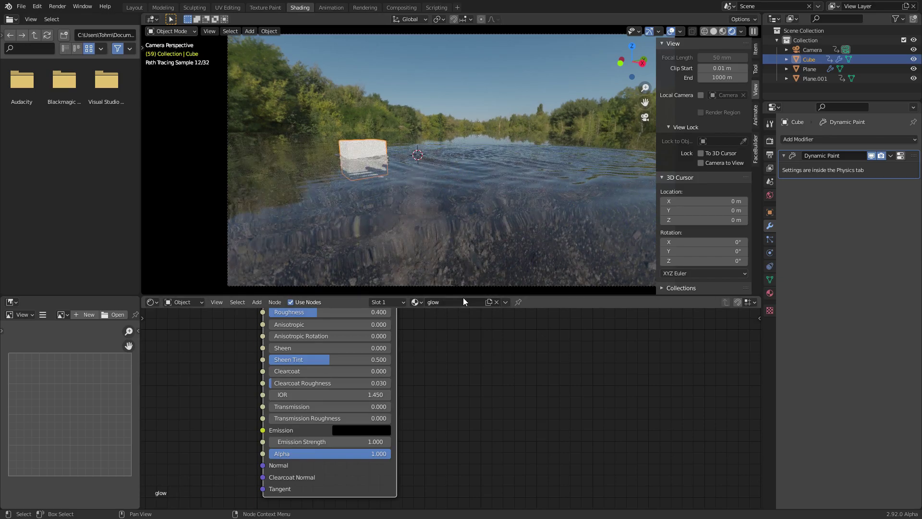
# Step: Set the glow material's emission colour to red and Emission Strength to 100, after trying 500
pyautogui.click(361, 431)
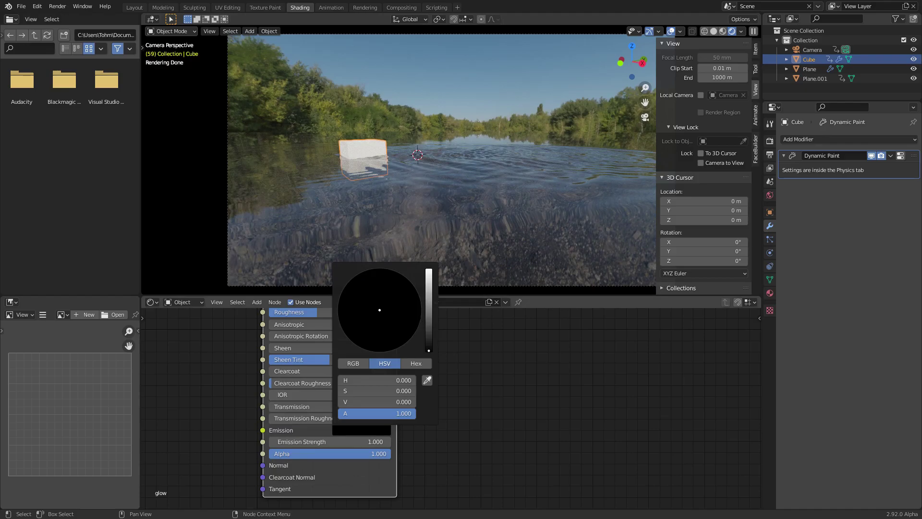
pyautogui.moveTo(429, 350); pyautogui.dragTo(428, 272)
pyautogui.click(390, 347)
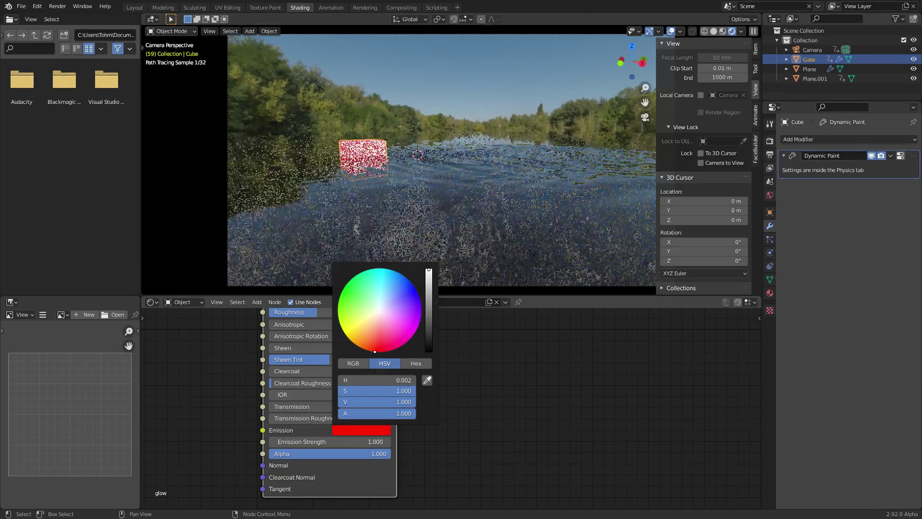
pyautogui.click(370, 442)
pyautogui.press('Return')
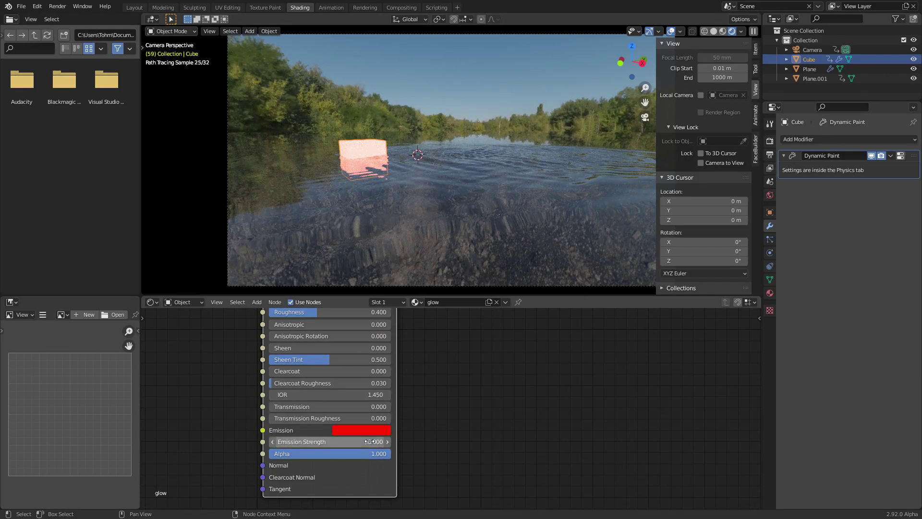
pyautogui.click(371, 442)
pyautogui.write('500')
pyautogui.press('Return')
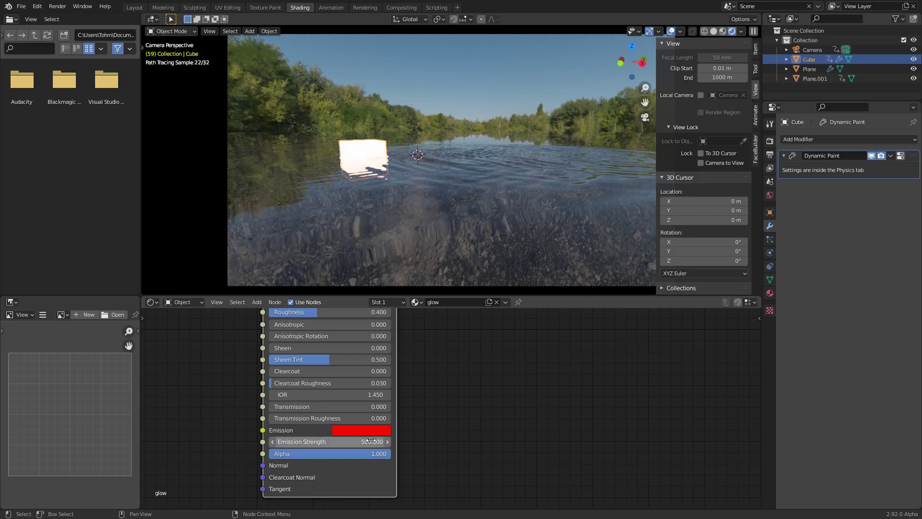
pyautogui.click(370, 441)
pyautogui.press('Return')
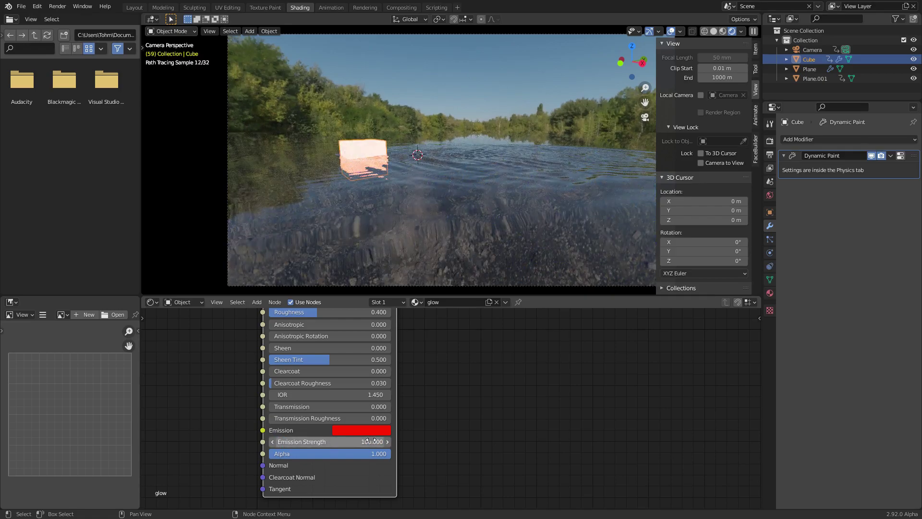
# Step: Replay the animation from the first frame to see the red glow
pyautogui.press('space')
pyautogui.press('space')
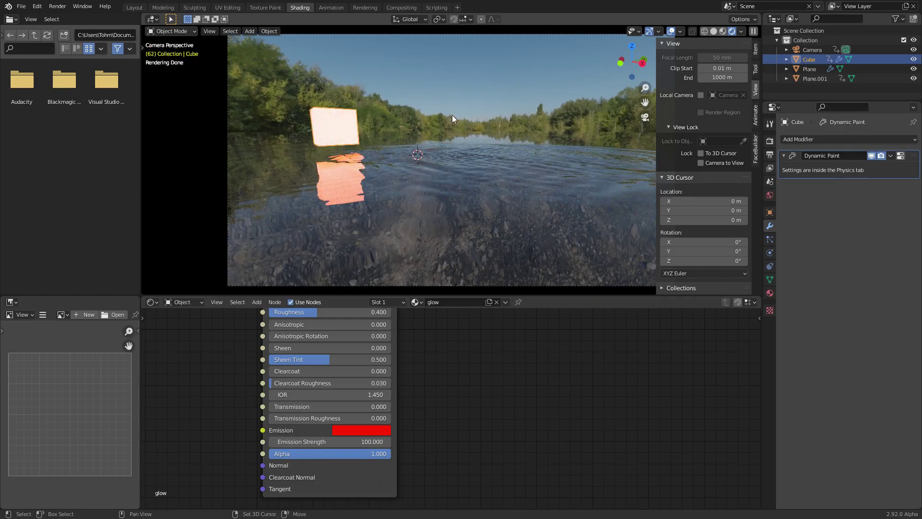
pyautogui.hotkey('shift', 'Left')
pyautogui.press('space')
pyautogui.press('space')
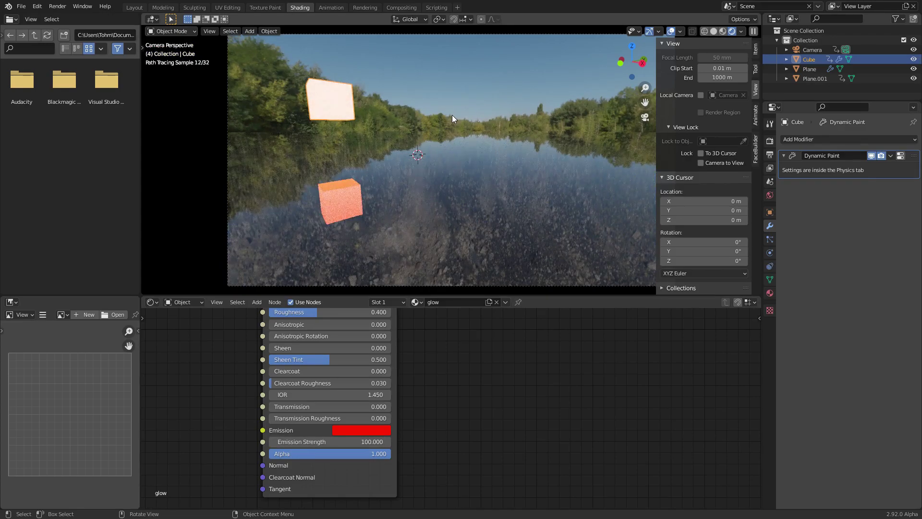
# Step: Merge the image editor into the node editor and make a new lower area a Timeline
pyautogui.rightClick(145, 489)
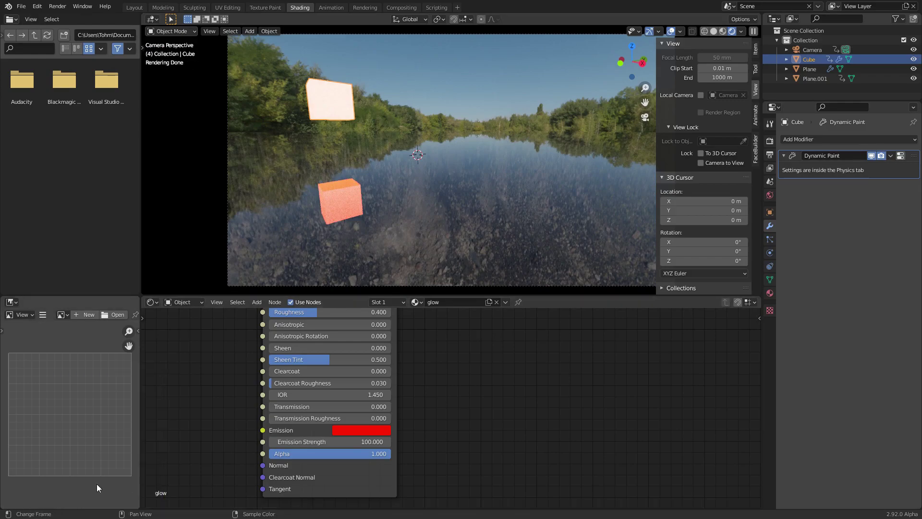
pyautogui.moveTo(140, 504); pyautogui.dragTo(134, 468)
pyautogui.moveTo(2, 504); pyautogui.dragTo(4, 442)
pyautogui.click(10, 452)
pyautogui.click(10, 451)
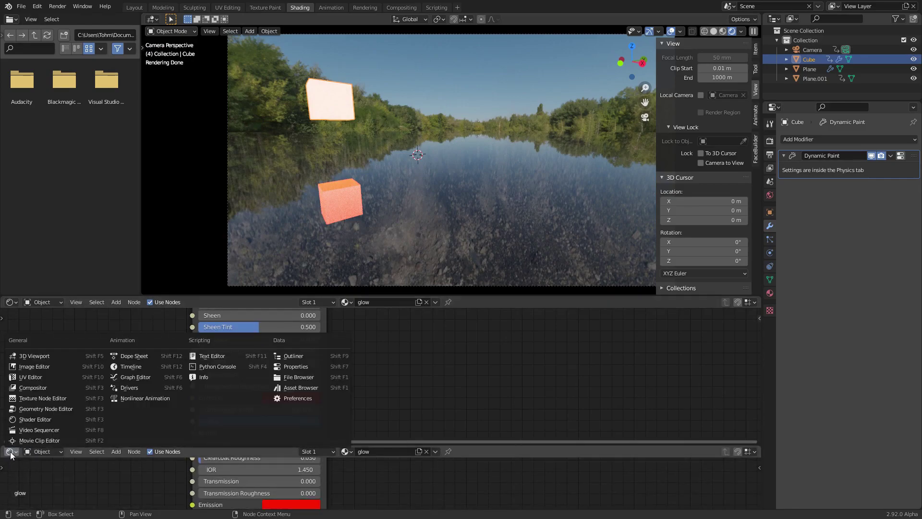
pyautogui.click(123, 367)
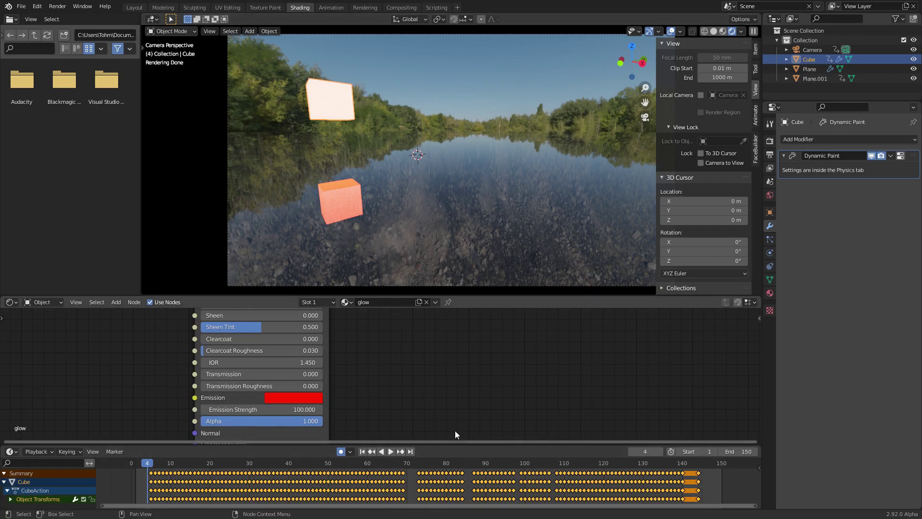
# Step: Scrub and play the timeline, stop at frame 25 in rendered shading, and hide the sidebar
pyautogui.click(451, 464)
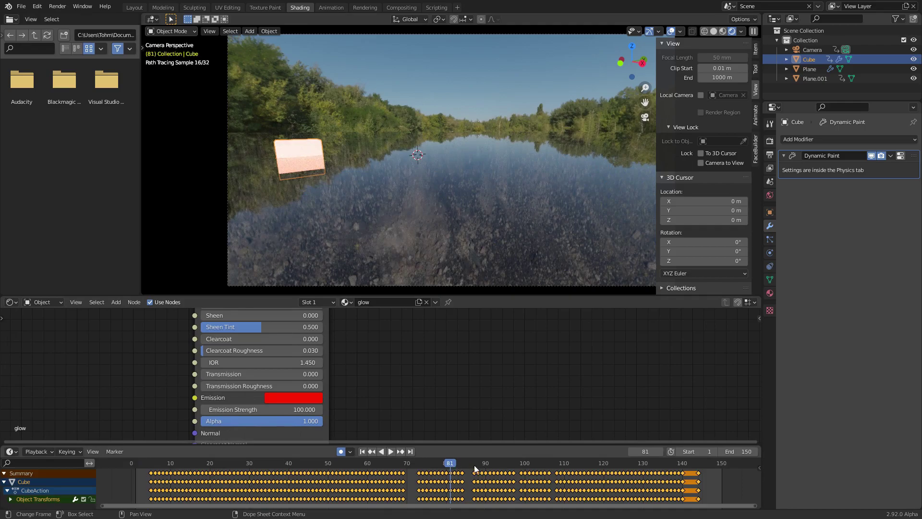
pyautogui.click(500, 465)
pyautogui.press('space')
pyautogui.press('space')
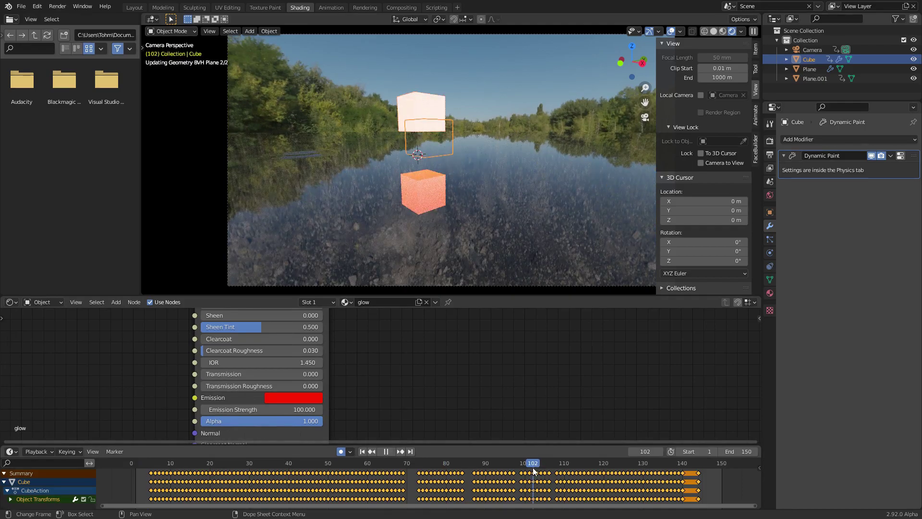
pyautogui.click(562, 472)
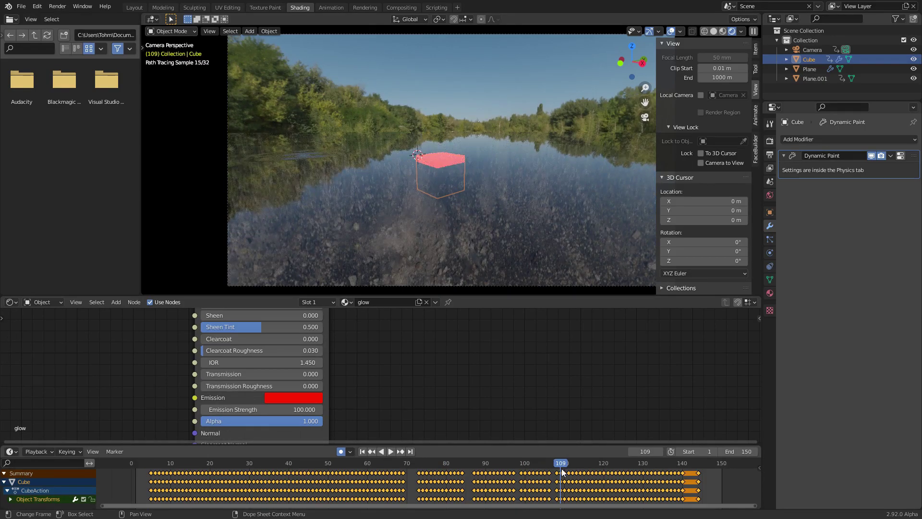
pyautogui.press('space')
pyautogui.press('space')
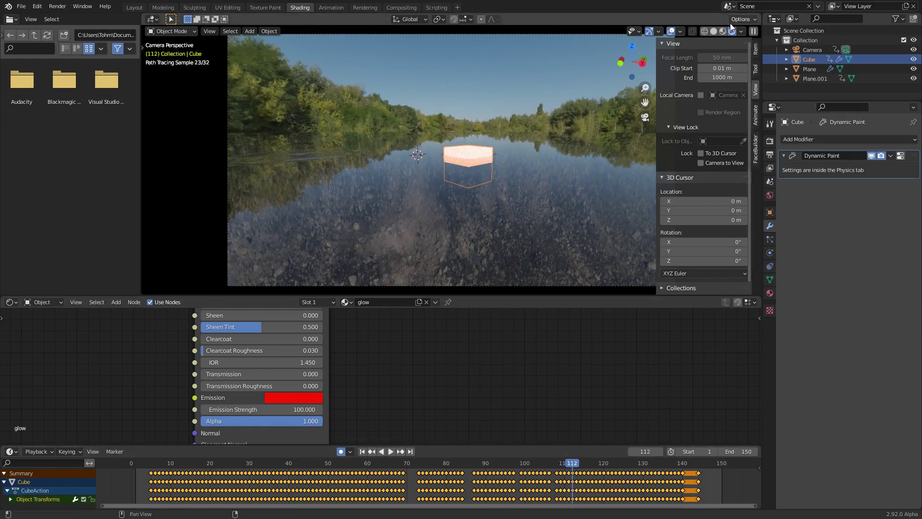
pyautogui.click(716, 31)
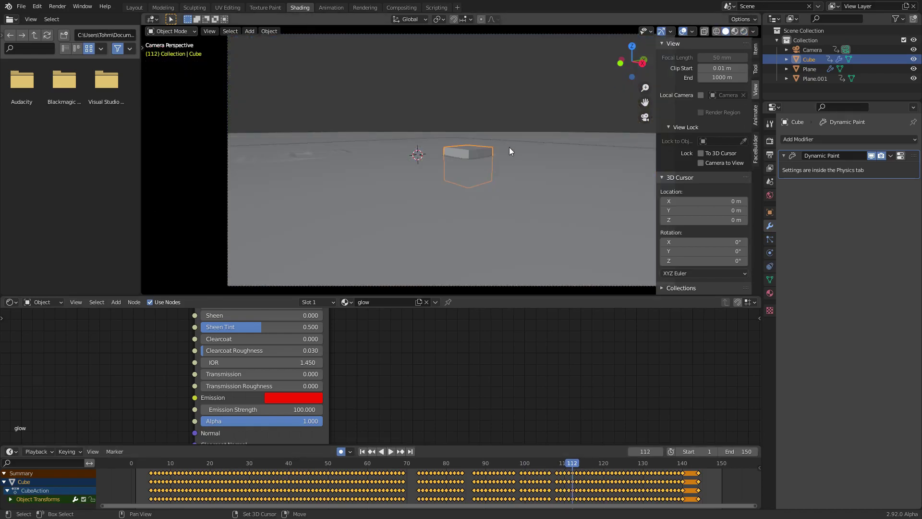
pyautogui.hotkey('shift', 'Left')
pyautogui.press('space')
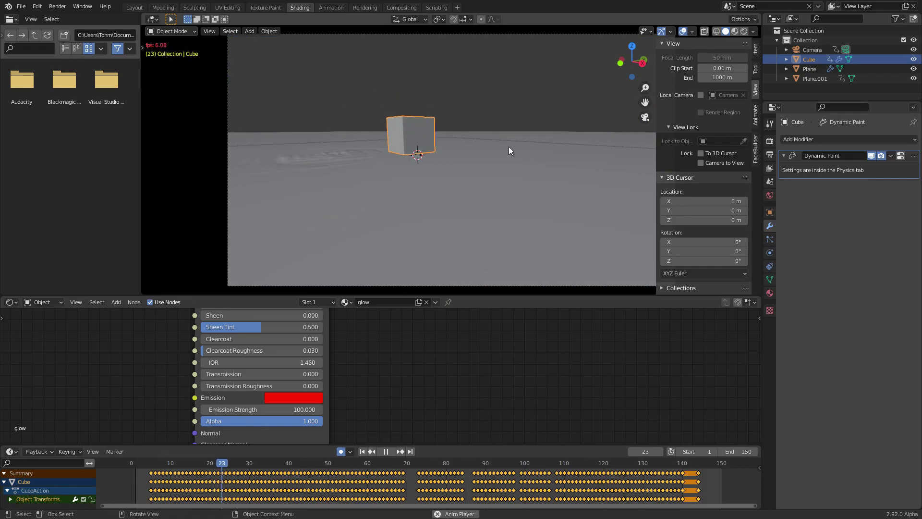
pyautogui.press('space')
pyautogui.click(743, 30)
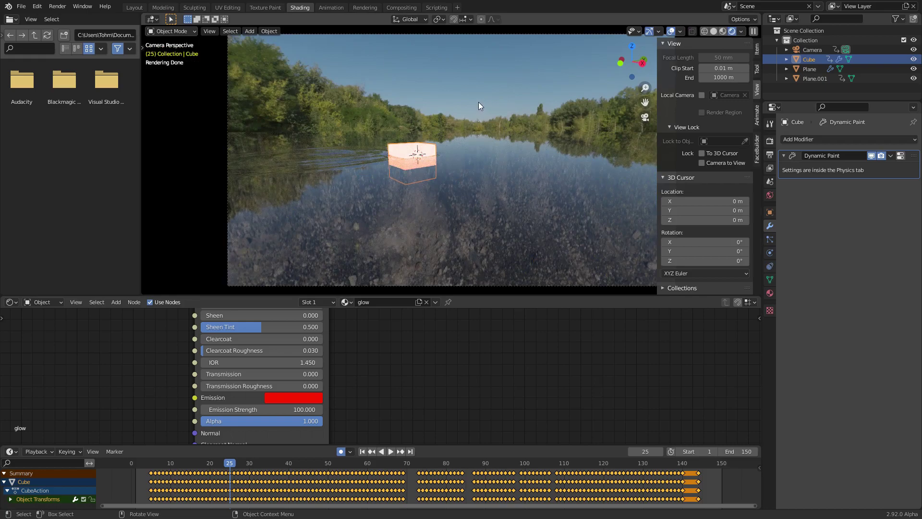
pyautogui.press('n')
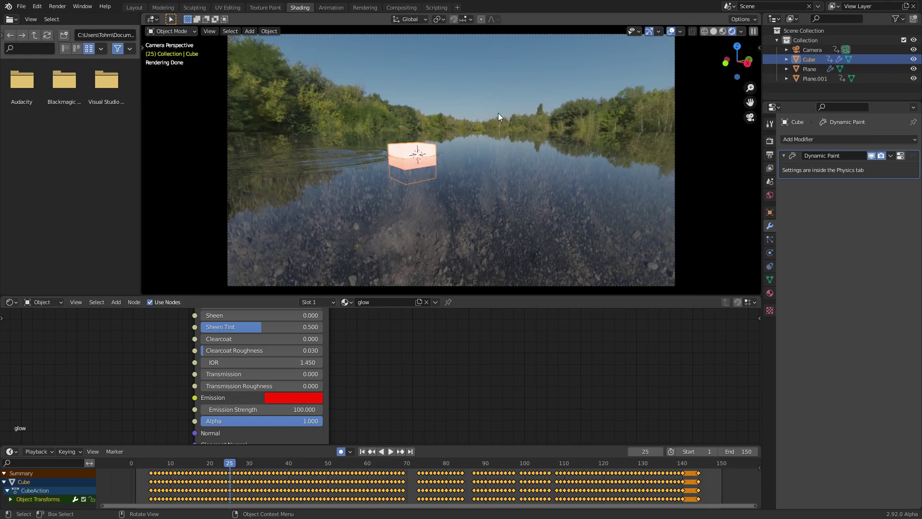
# Step: Bring back the side panels and return the viewport to the camera view
pyautogui.press('n')
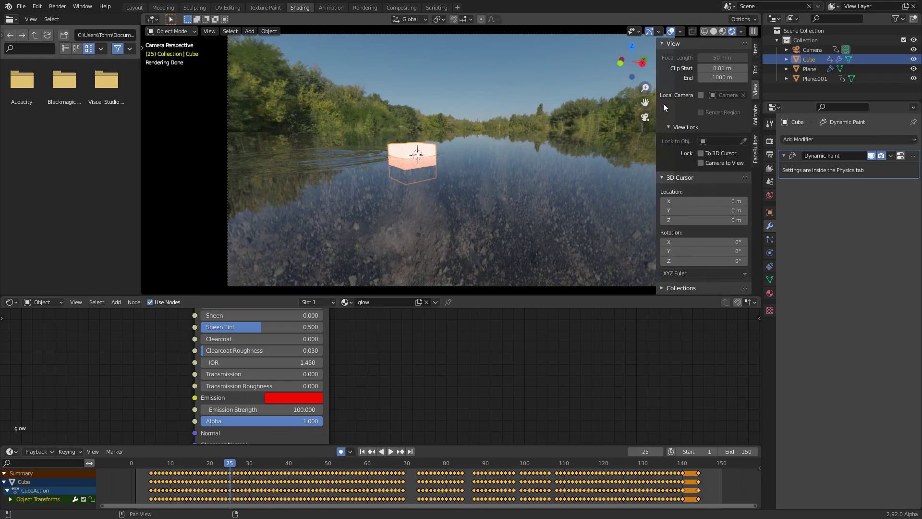
pyautogui.scroll(2, 461, 114)
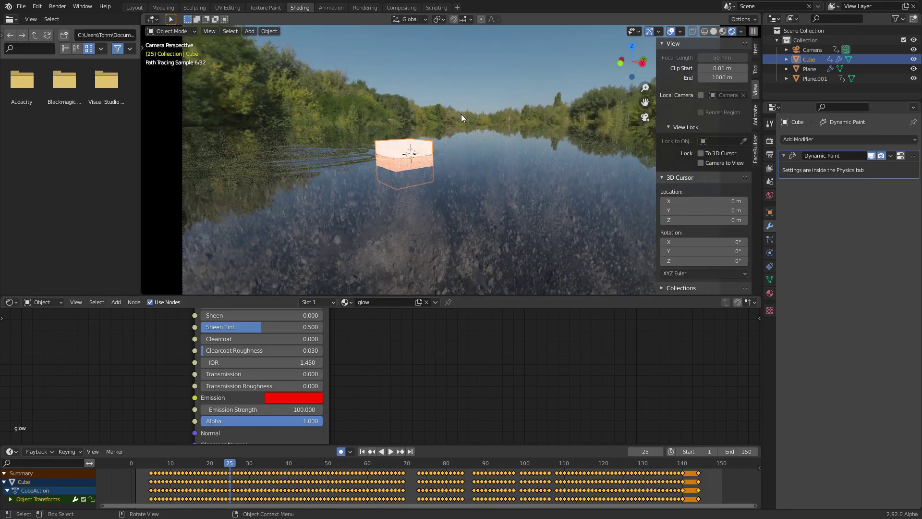
pyautogui.scroll(2, 461, 115)
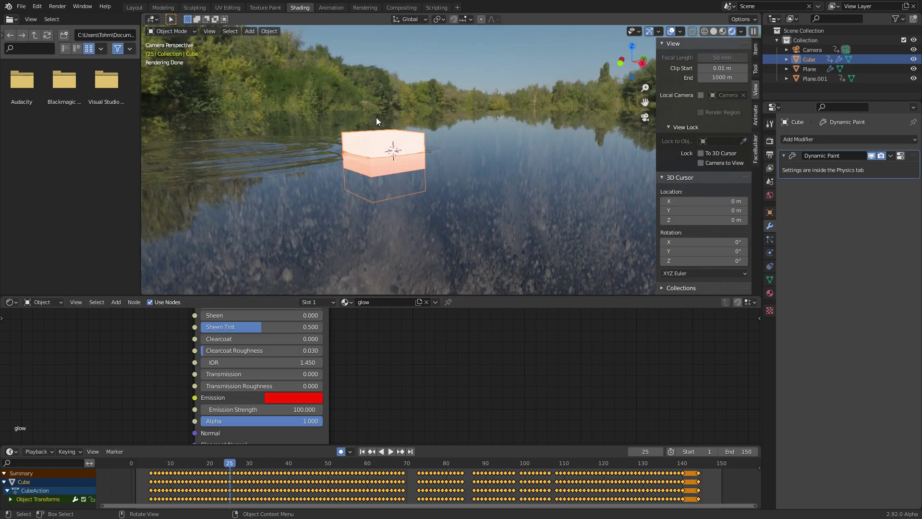
pyautogui.moveTo(376, 118)
pyautogui.mouseDown(button='middle')
pyautogui.moveTo(393, 134)
pyautogui.moveTo(558, 200)
pyautogui.mouseUp(button='middle')
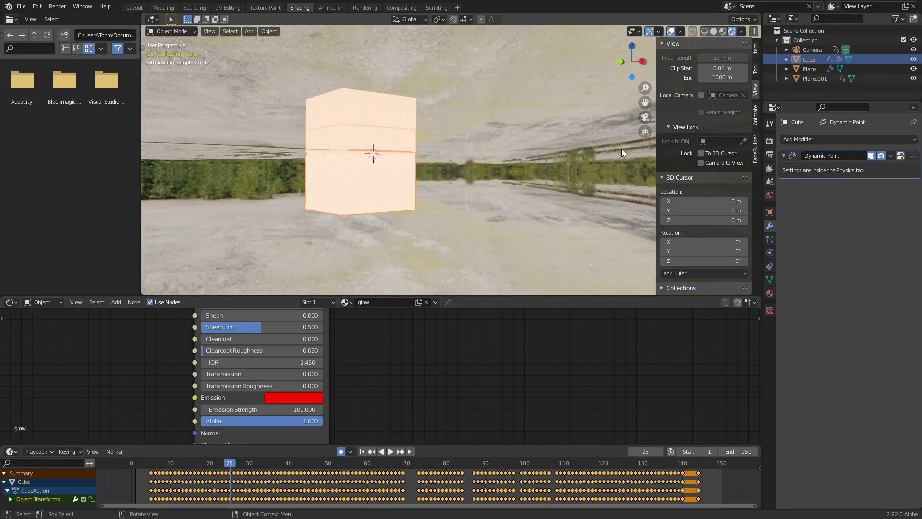
pyautogui.click(643, 117)
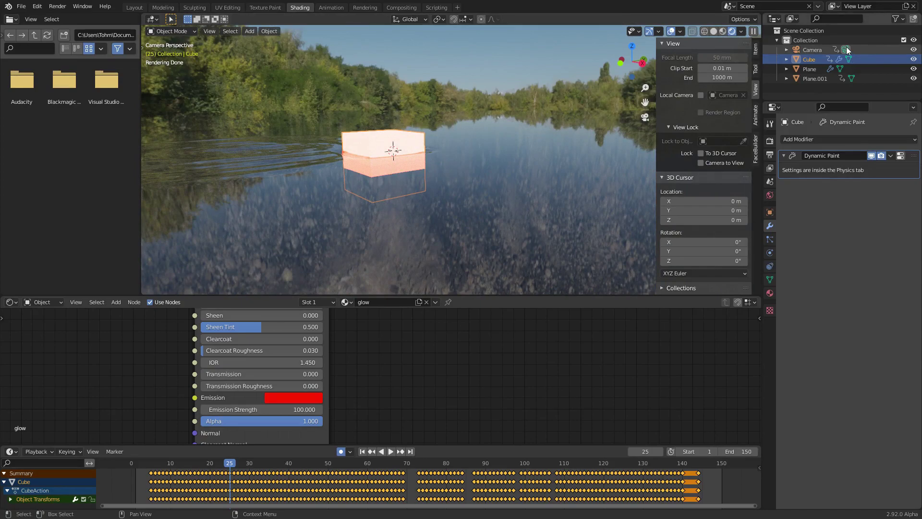
# Step: Enable depth of field on the camera with the Cube as focus object
pyautogui.click(813, 50)
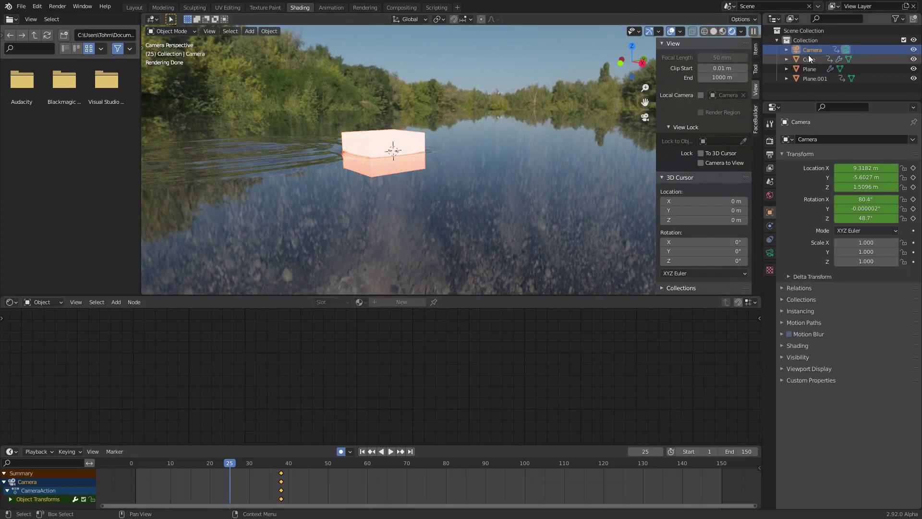
pyautogui.click(770, 252)
pyautogui.click(789, 305)
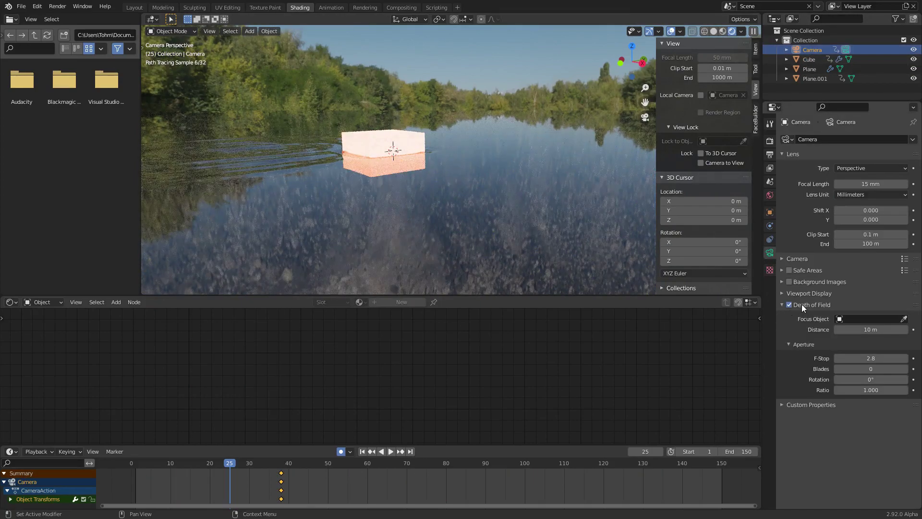
pyautogui.click(903, 319)
pyautogui.click(377, 144)
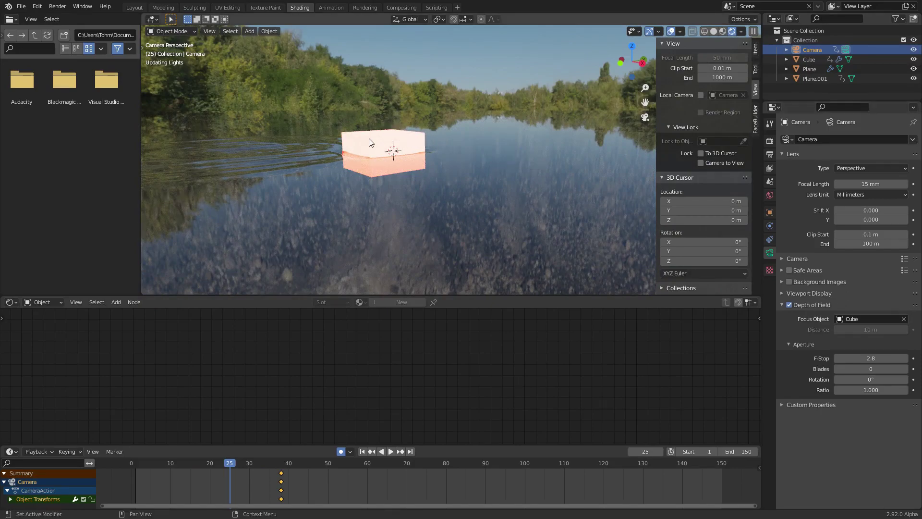
# Step: Set the camera's F-Stop to 0.2, stepping down through 1.0 and 0.5
pyautogui.moveTo(894, 358); pyautogui.dragTo(860, 358)
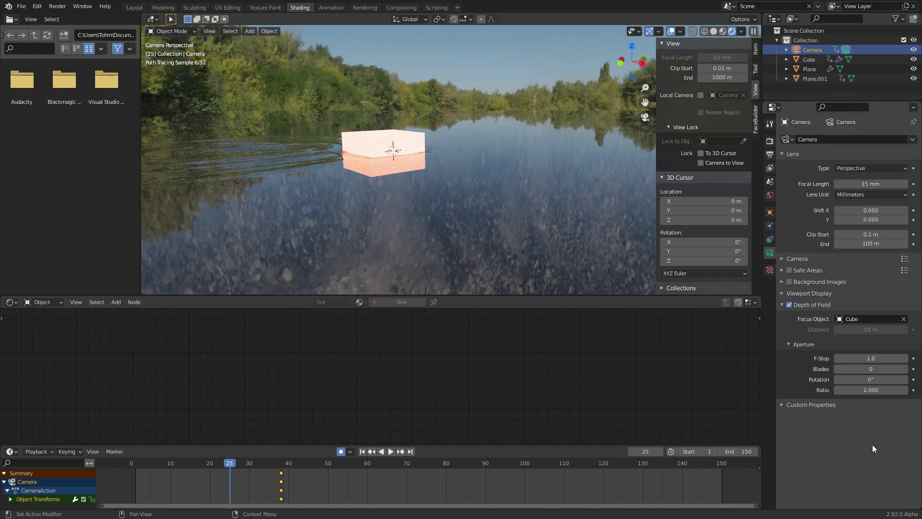
pyautogui.click(864, 355)
pyautogui.write('.5')
pyautogui.press('Return')
pyautogui.click(865, 355)
pyautogui.write('.2')
pyautogui.press('Return')
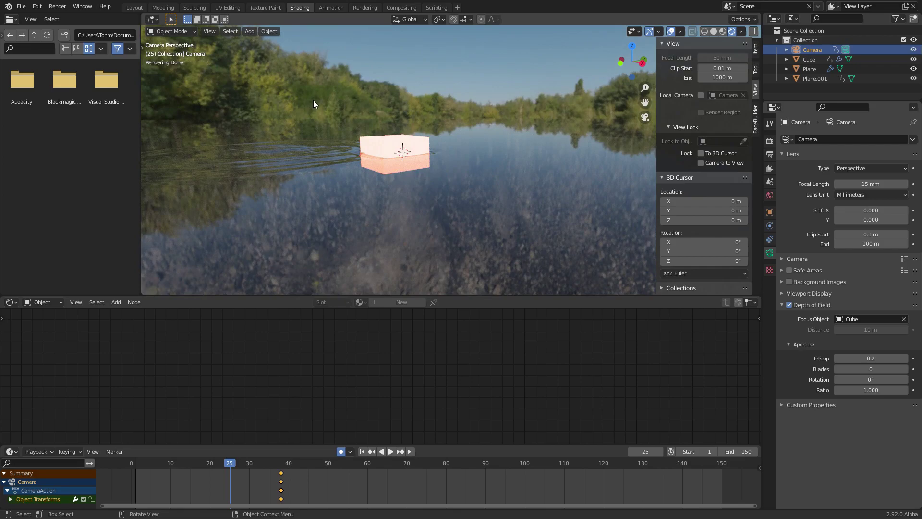
# Step: Preview the camera animation with depth of field in solid shading
pyautogui.scroll(-3, 336, 134)
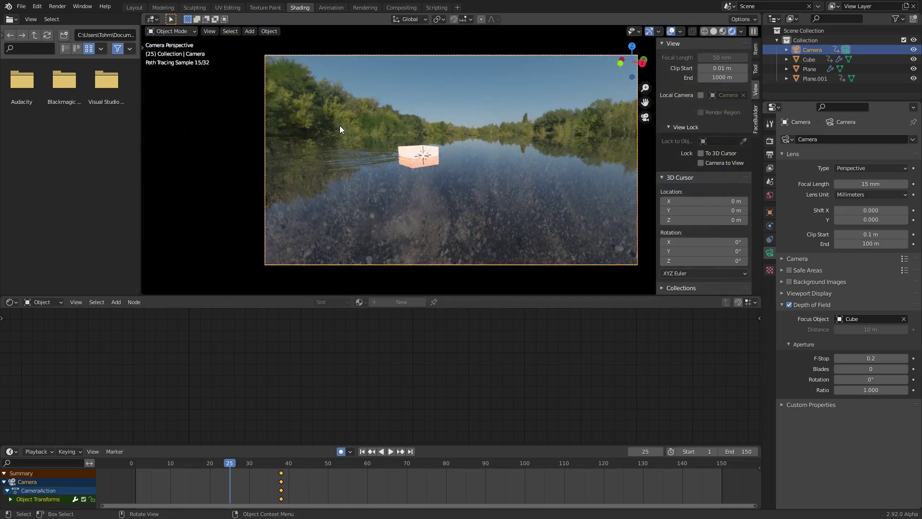
pyautogui.scroll(1, 339, 125)
pyautogui.press('z')
pyautogui.click(522, 93)
pyautogui.press('space')
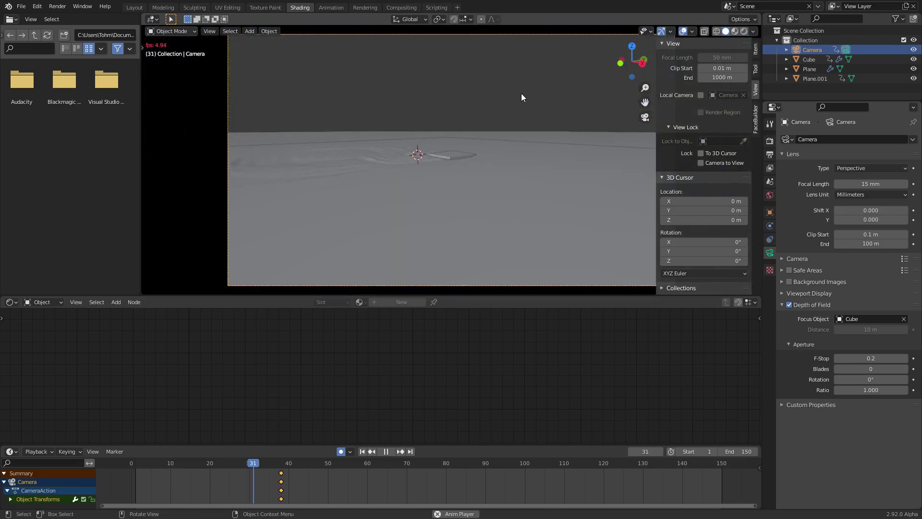
pyautogui.press('space')
pyautogui.scroll(-1, 523, 101)
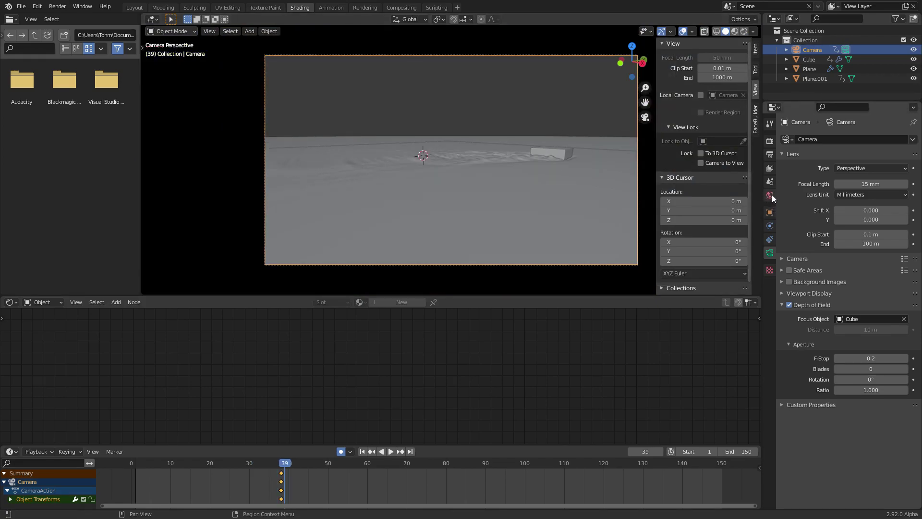
# Step: Add a Damped Track constraint to the camera targeting the Cube along the -Z axis
pyautogui.click(770, 234)
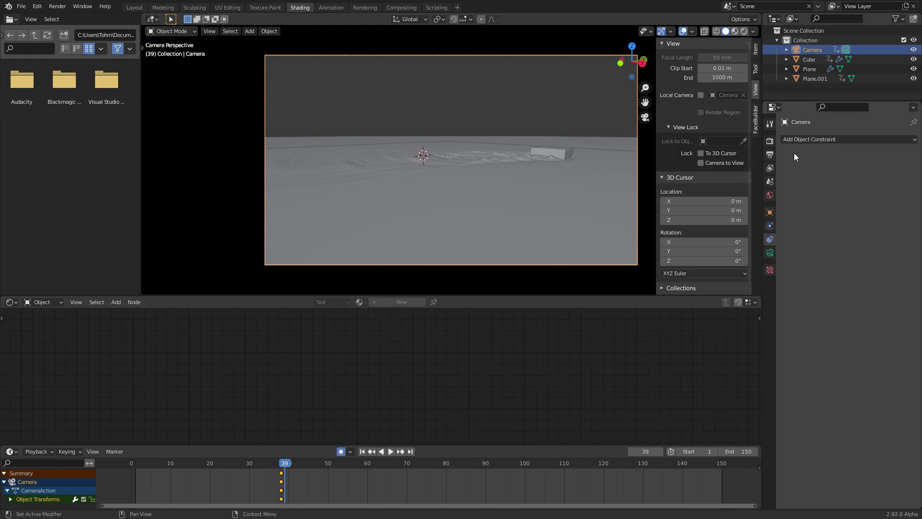
pyautogui.click(800, 138)
pyautogui.click(814, 177)
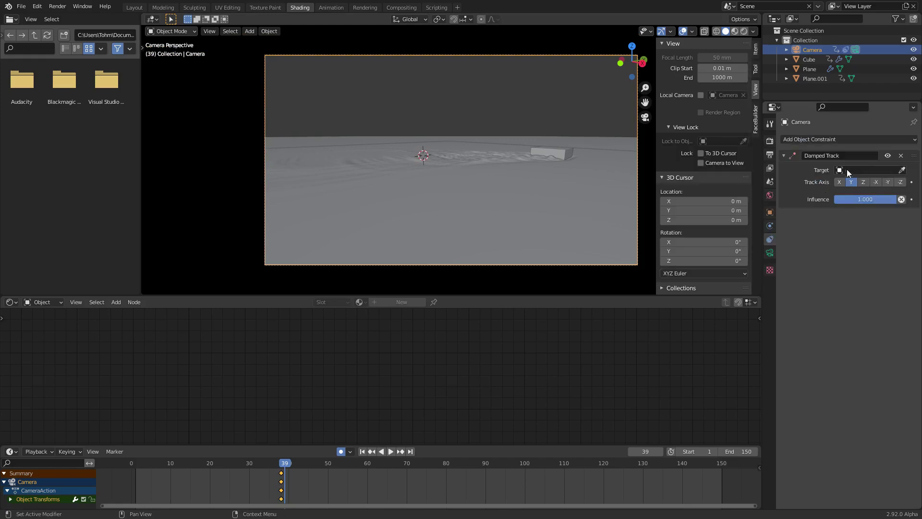
pyautogui.click(848, 171)
pyautogui.click(832, 195)
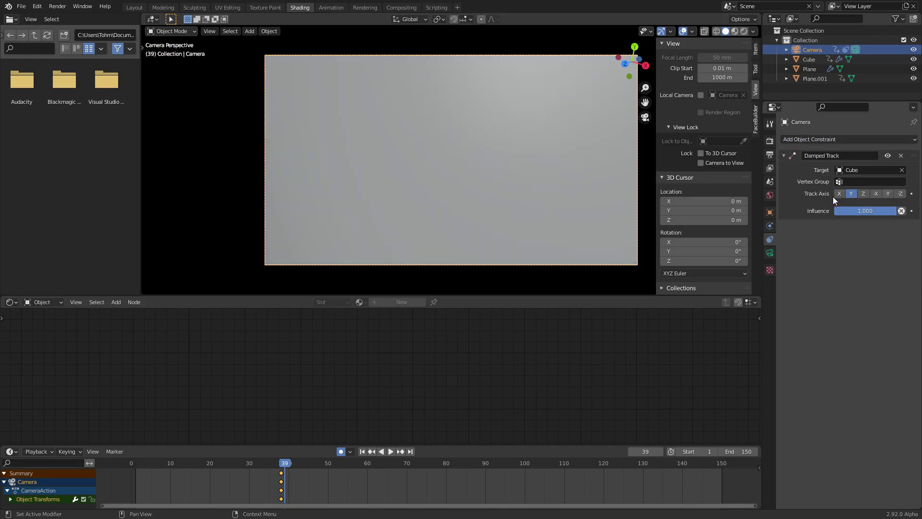
pyautogui.click(903, 195)
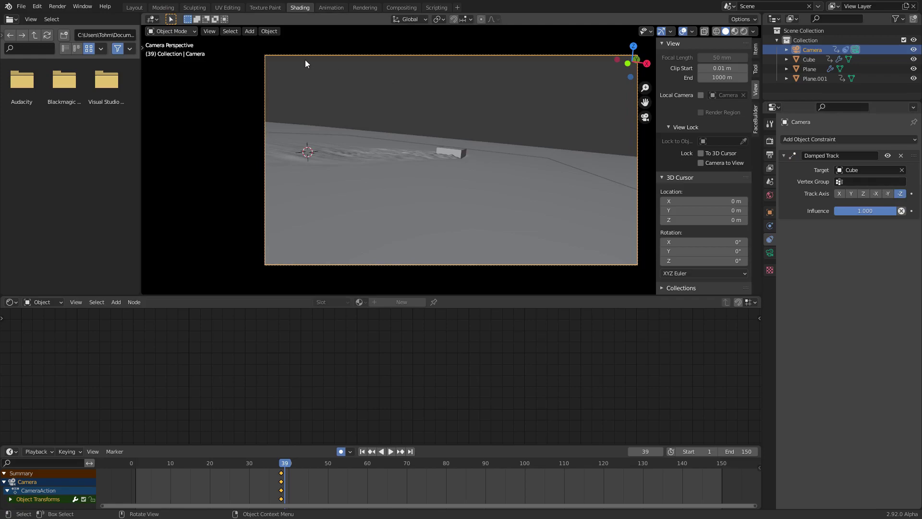
pyautogui.click(839, 193)
pyautogui.click(852, 193)
pyautogui.click(864, 193)
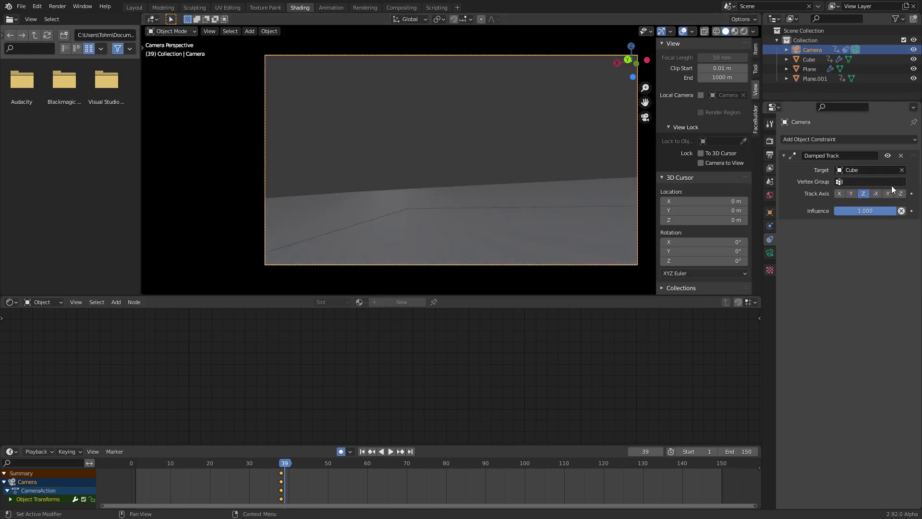
pyautogui.click(902, 194)
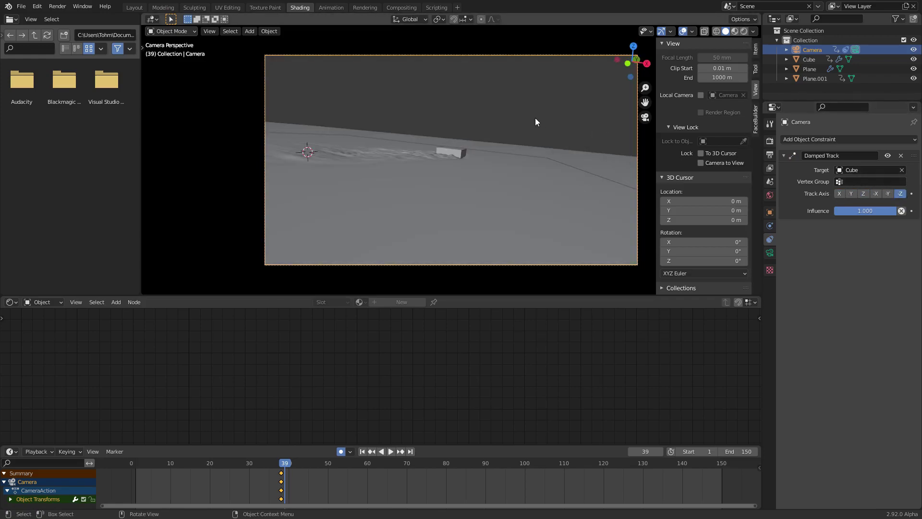
# Step: Set the constraint's influence to 0.25 and play the animation to check the tracking
pyautogui.press('space')
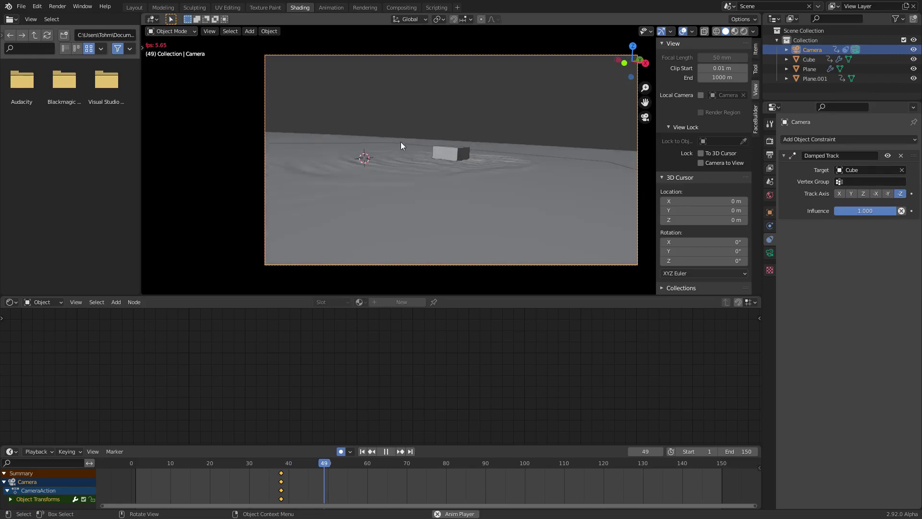
pyautogui.press('space')
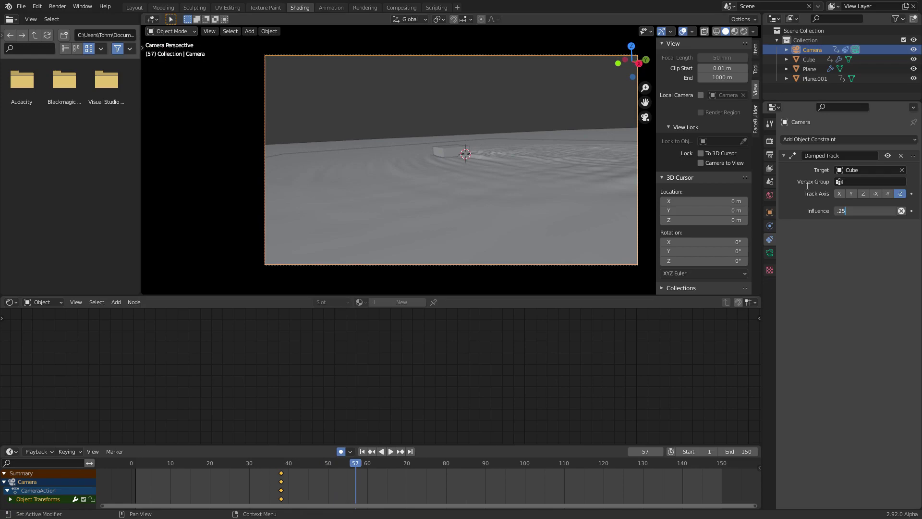
pyautogui.write('.25')
pyautogui.press('Return')
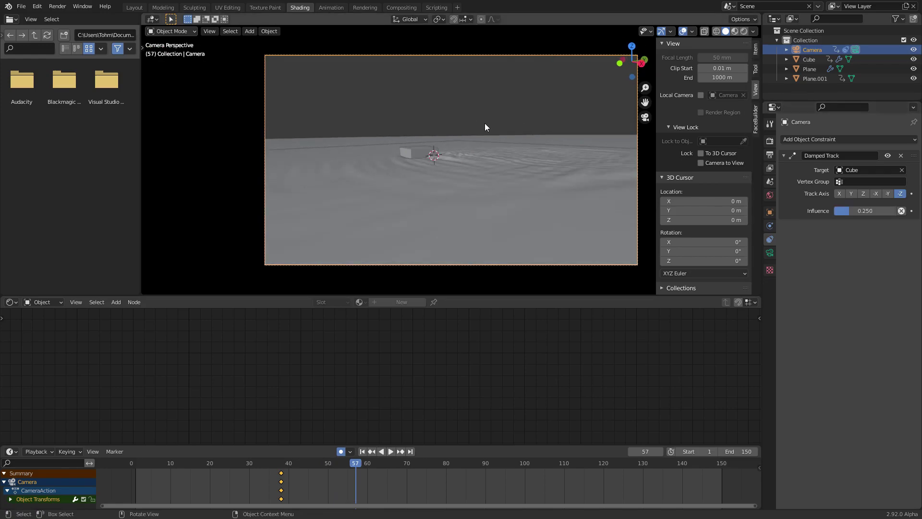
pyautogui.press('space')
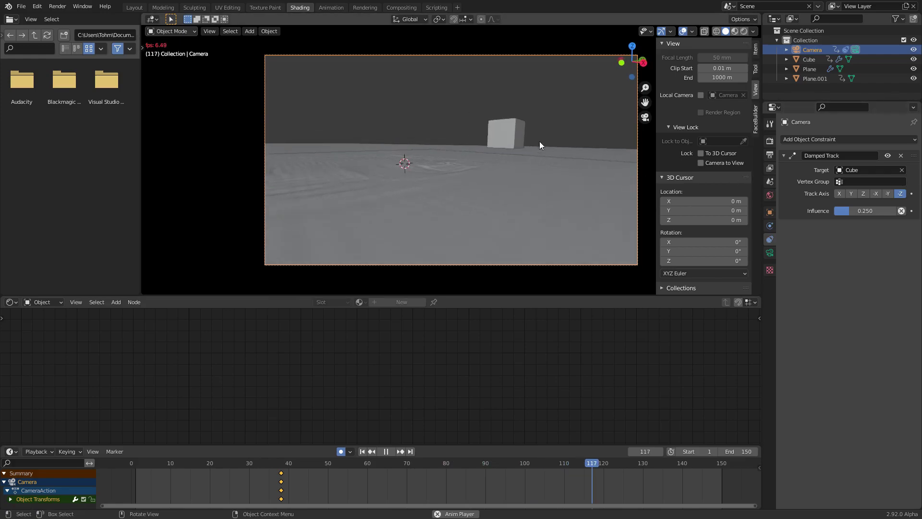
pyautogui.press('Escape')
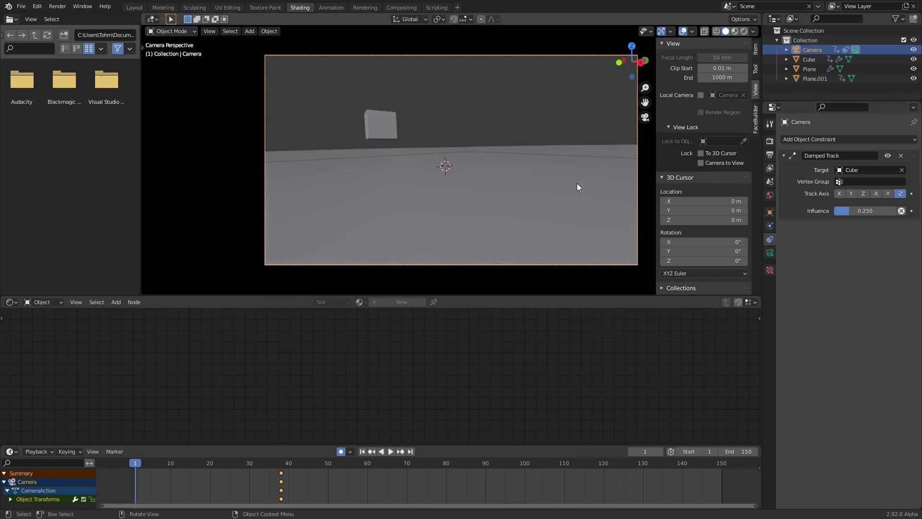
# Step: Switch to rendered shading, select the water plane, save, and show its Physics settings
pyautogui.click(742, 31)
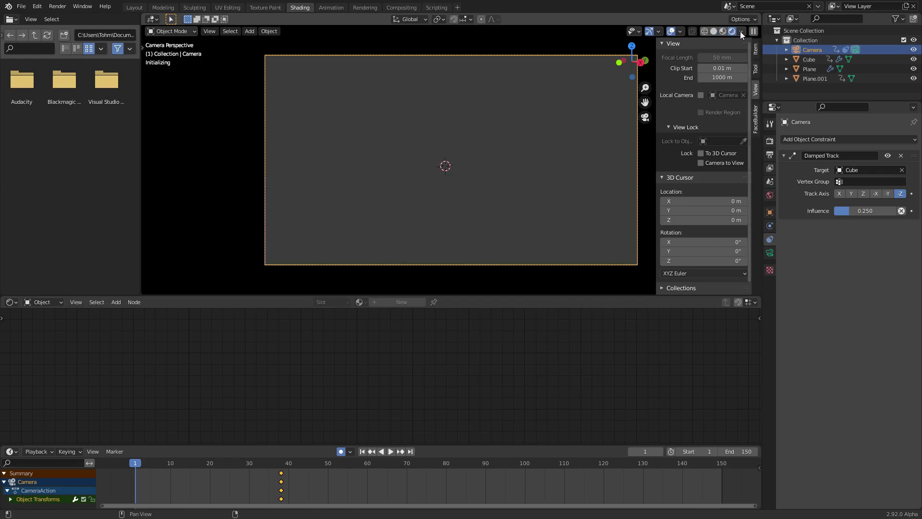
pyautogui.click(770, 141)
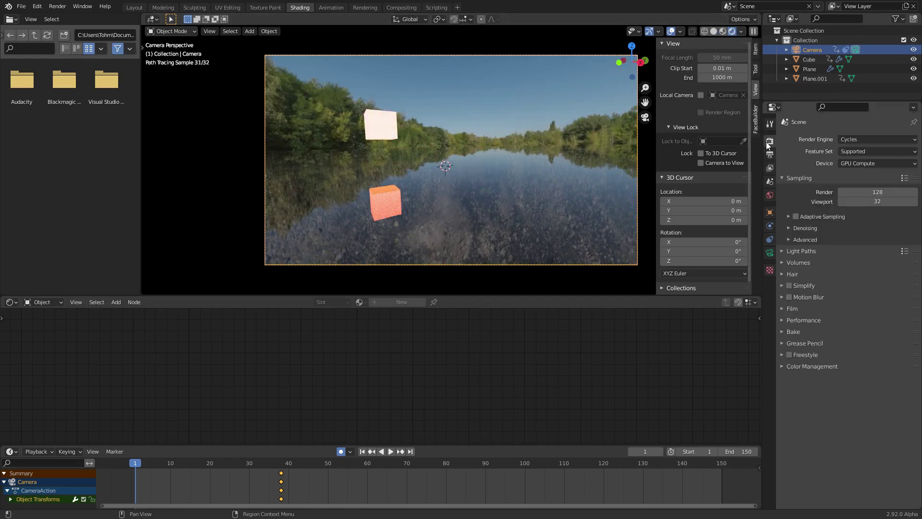
pyautogui.click(476, 199)
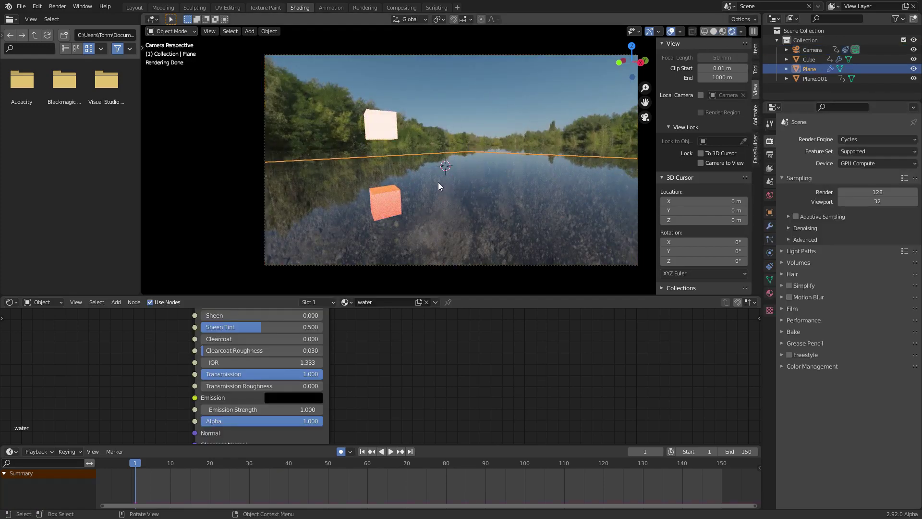
pyautogui.hotkey('ctrl', 's')
pyautogui.click(770, 254)
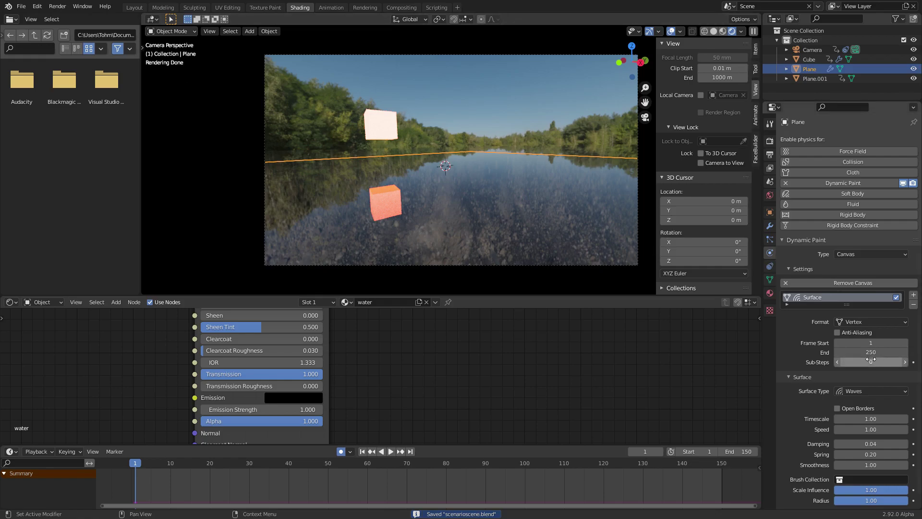
# Step: Jump to frame 81 in the camera view and rename the Dynamic Paint cache to 'cache'
pyautogui.scroll(-1, 813, 352)
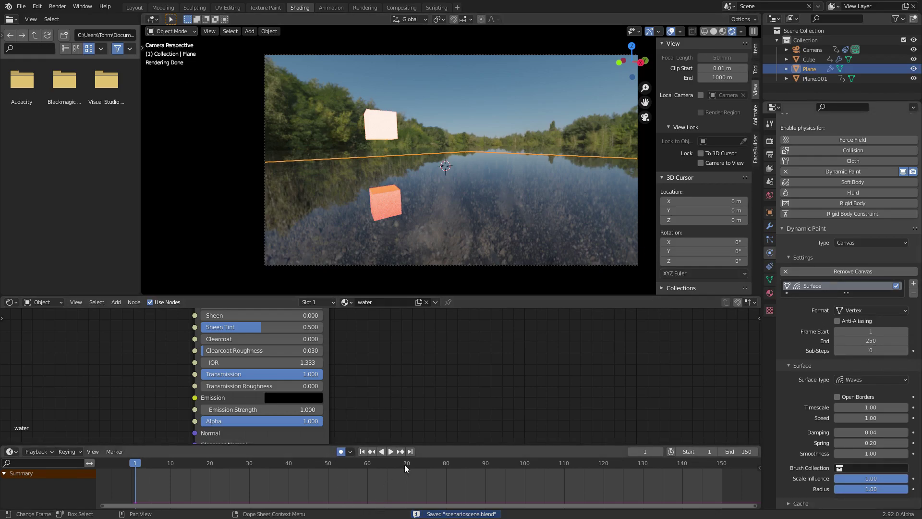
pyautogui.click(449, 467)
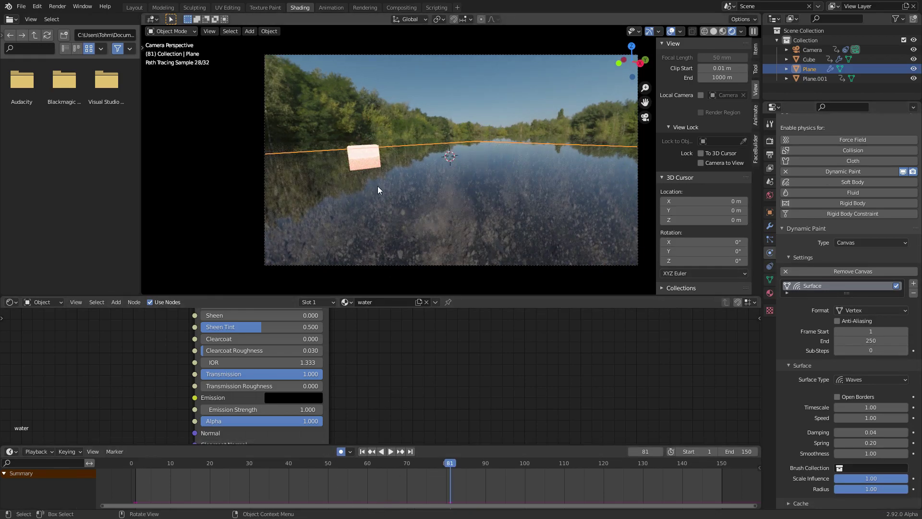
pyautogui.moveTo(378, 186); pyautogui.dragTo(391, 192, button='middle')
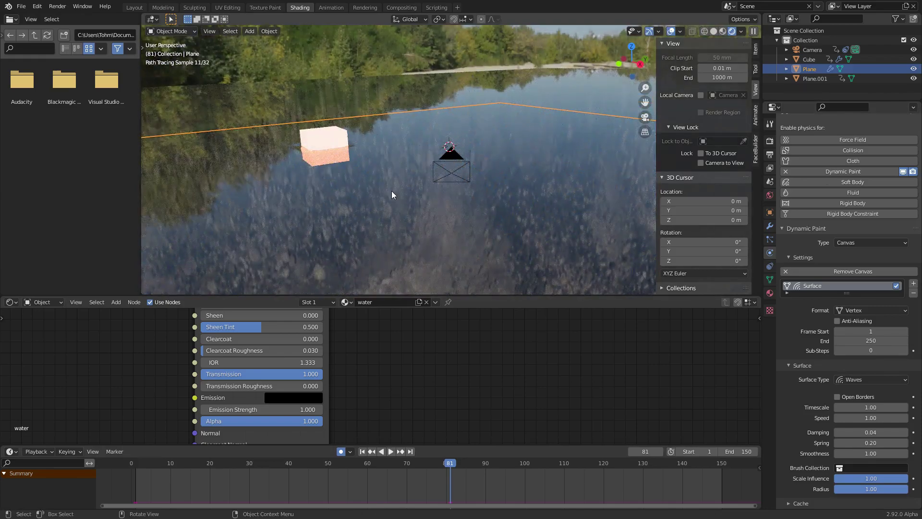
pyautogui.click(645, 117)
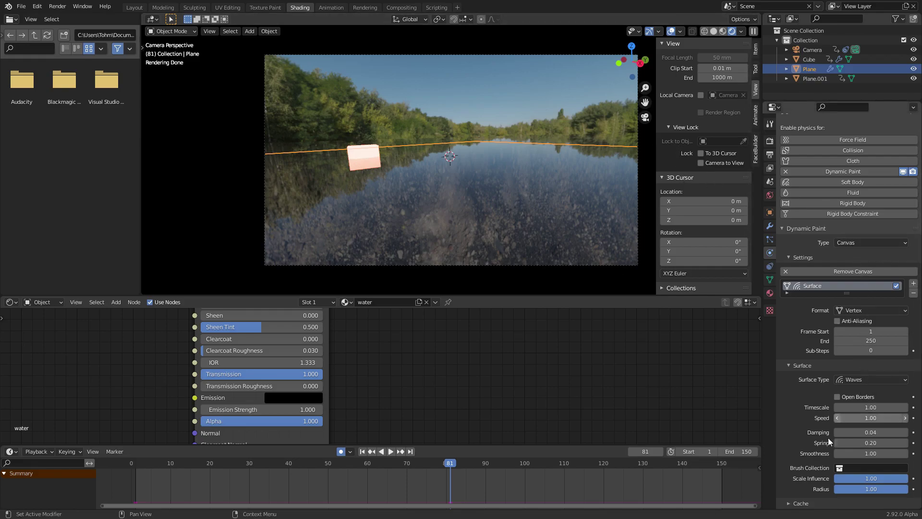
pyautogui.scroll(-4, 824, 463)
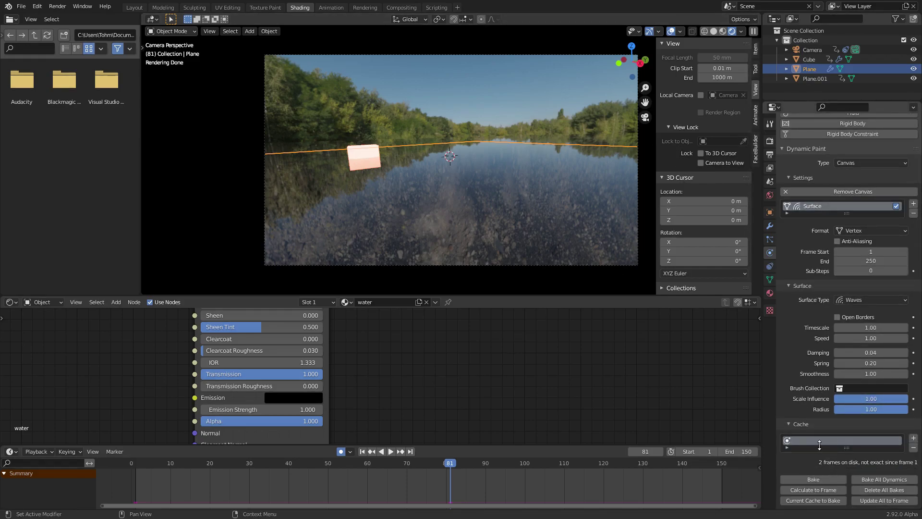
pyautogui.doubleClick(817, 443)
pyautogui.write('cache')
# Step: Bake the Dynamic Paint waves, then view the camera render at frame 121
pyautogui.click(831, 476)
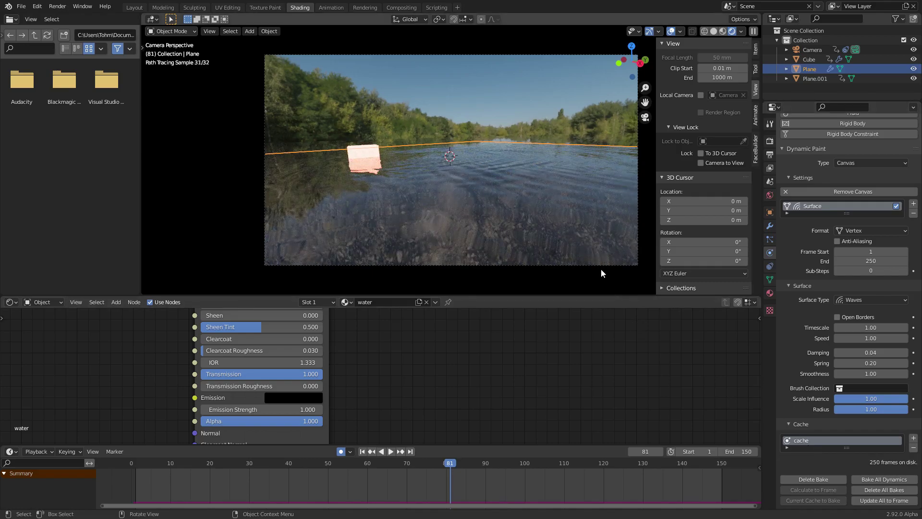
pyautogui.press('space')
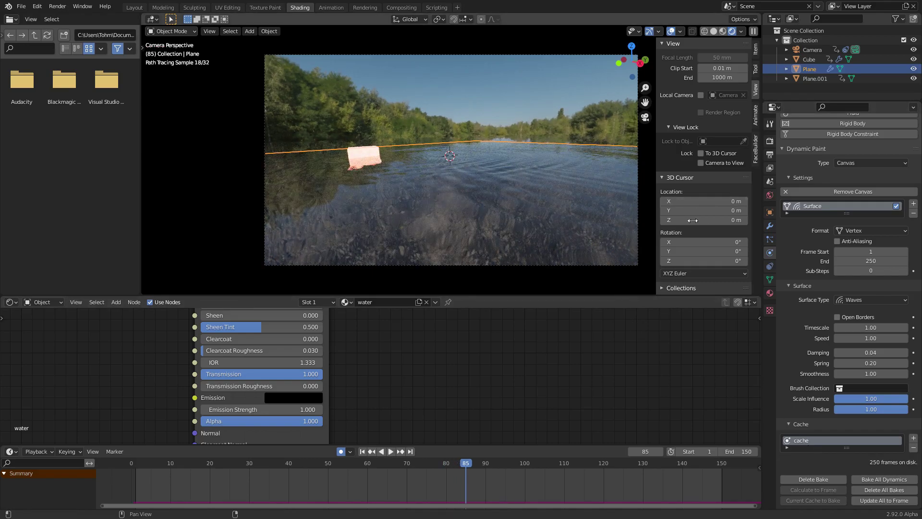
pyautogui.moveTo(438, 236); pyautogui.dragTo(569, 334, button='middle')
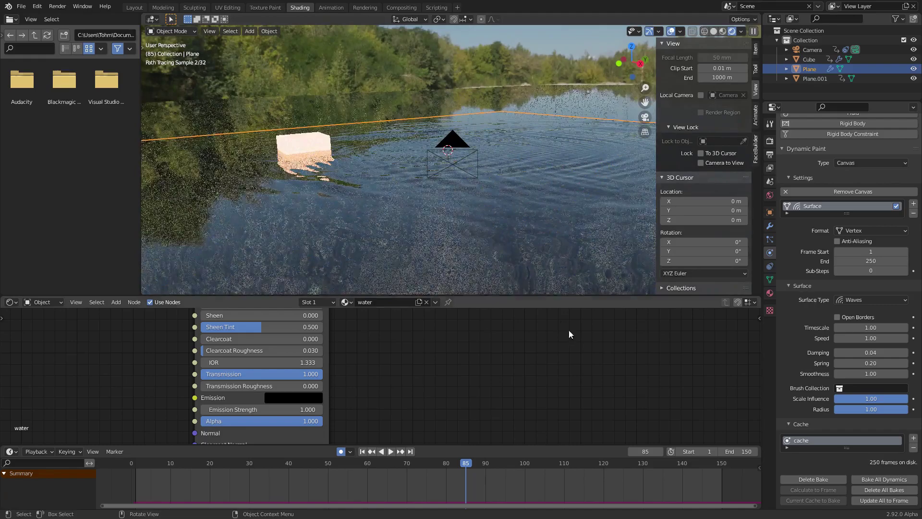
pyautogui.click(607, 464)
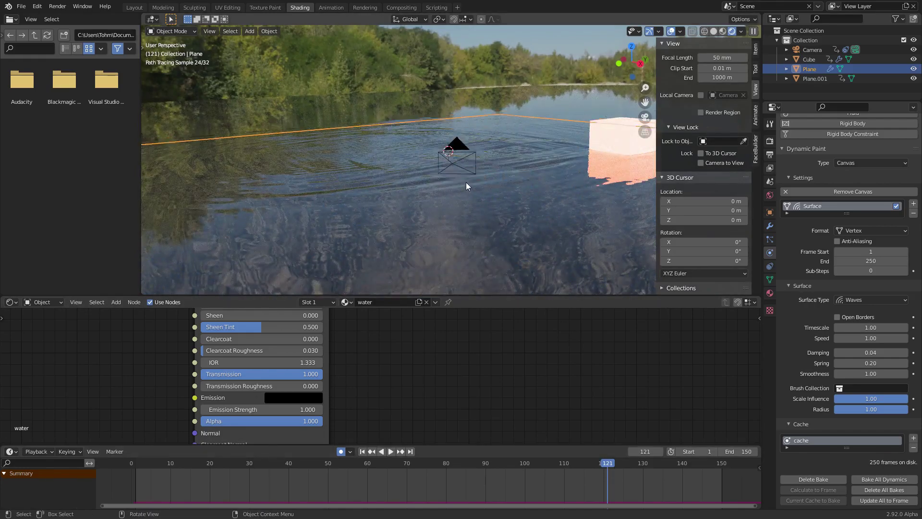
pyautogui.moveTo(466, 186); pyautogui.dragTo(484, 159, button='middle')
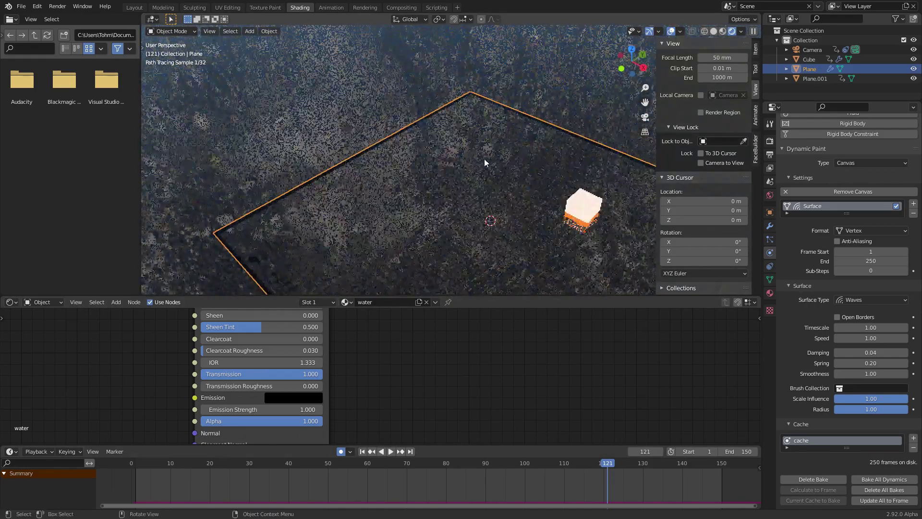
pyautogui.click(645, 116)
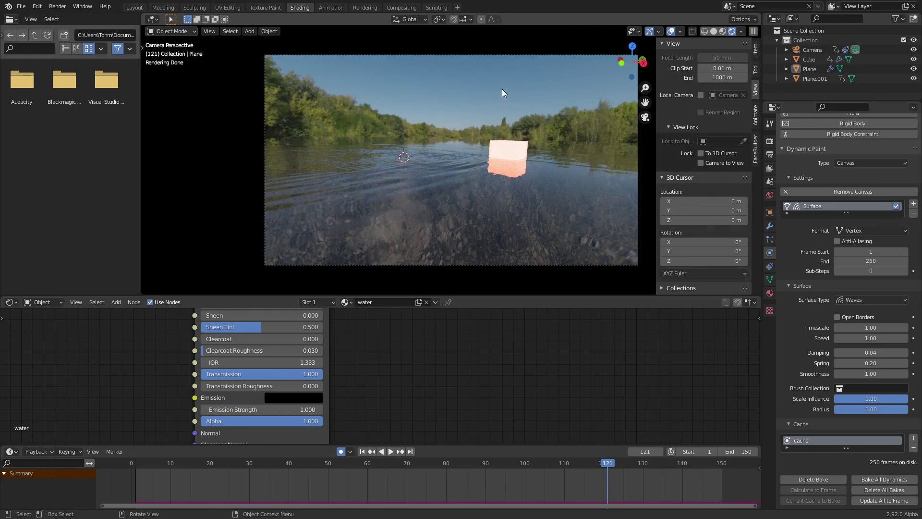
# Step: Set exposure 0.298 and gamma 0.984, enable motion blur, and save scenarioscene.blend
pyautogui.scroll(-3, 491, 483)
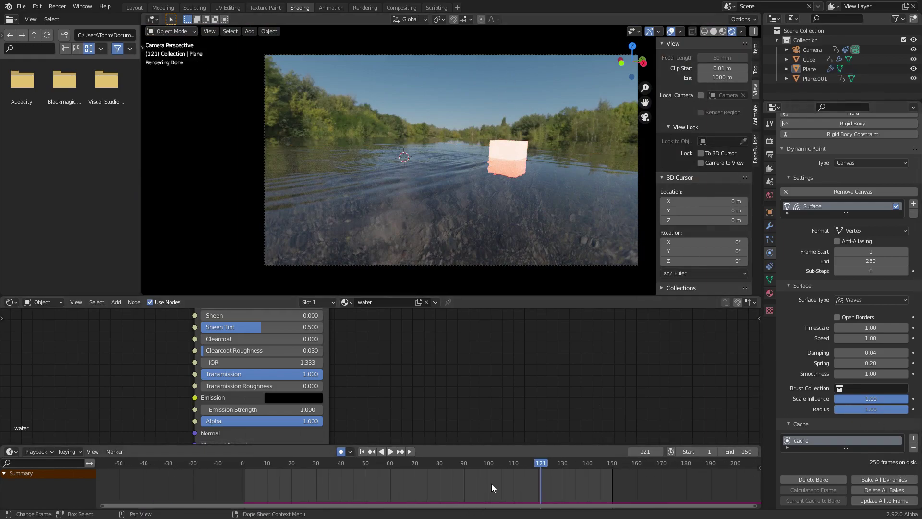
pyautogui.click(769, 142)
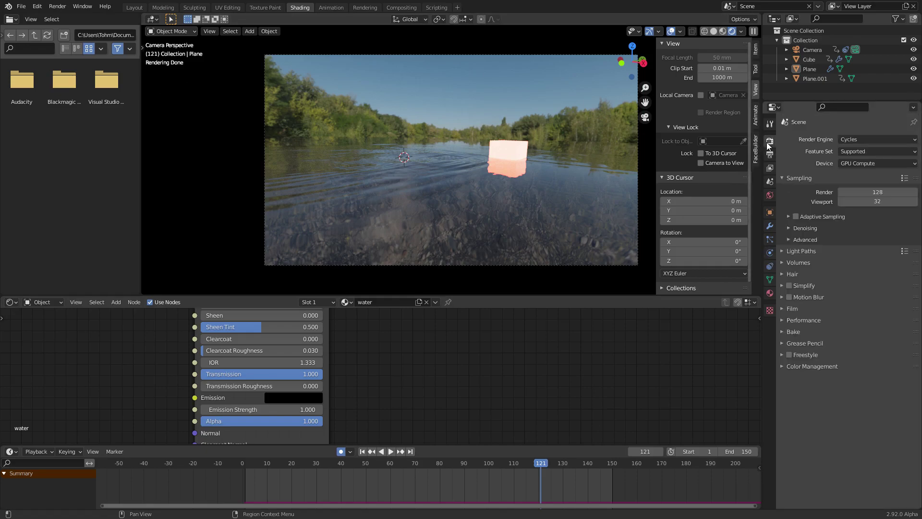
pyautogui.click(819, 367)
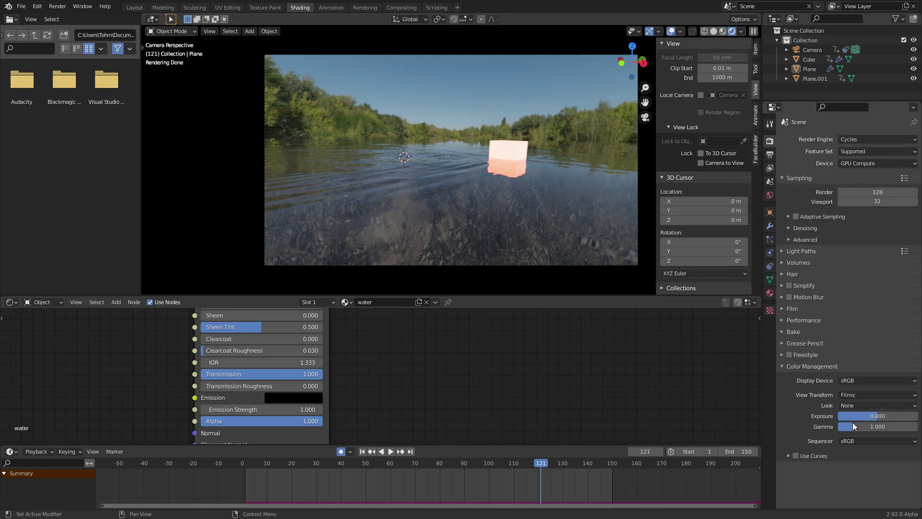
pyautogui.click(898, 426)
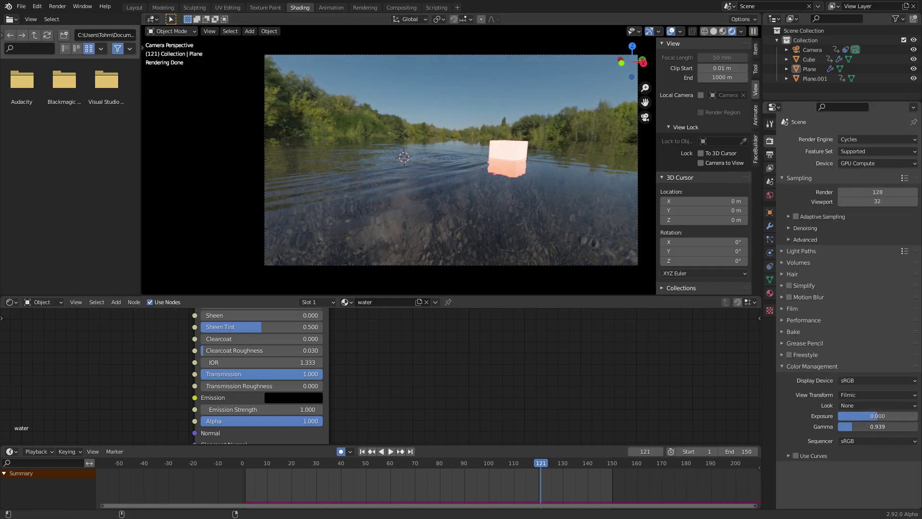
pyautogui.moveTo(899, 427); pyautogui.dragTo(872, 416)
pyautogui.click(881, 422)
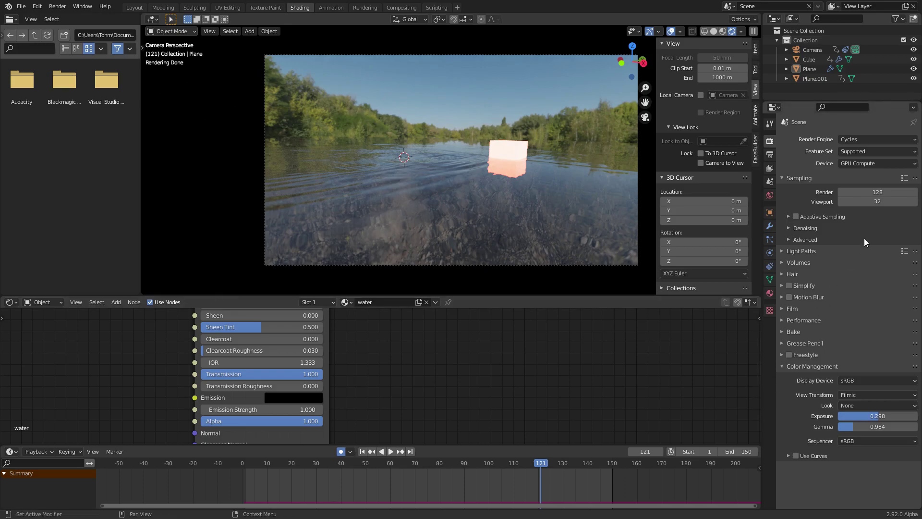
pyautogui.click(790, 298)
pyautogui.hotkey('ctrl', 's')
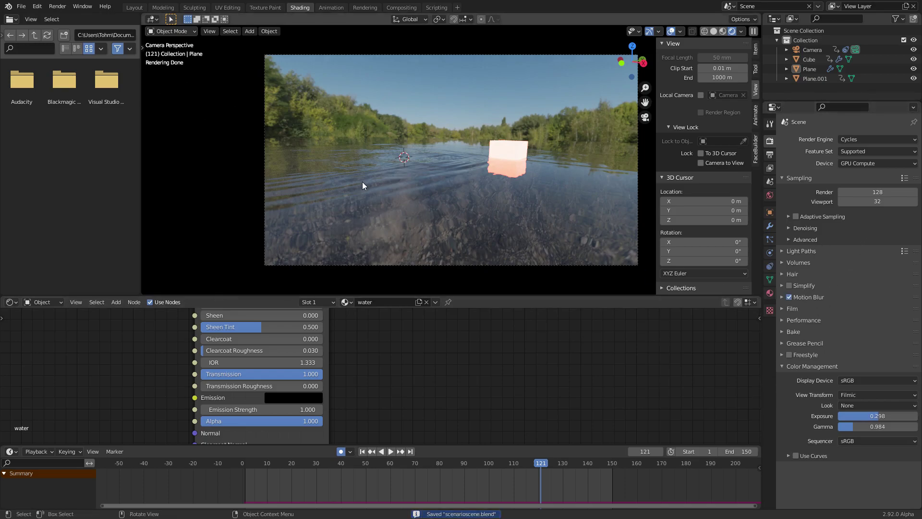
# Step: Render the current frame with F12 and close the finished render window
pyautogui.press('F12')
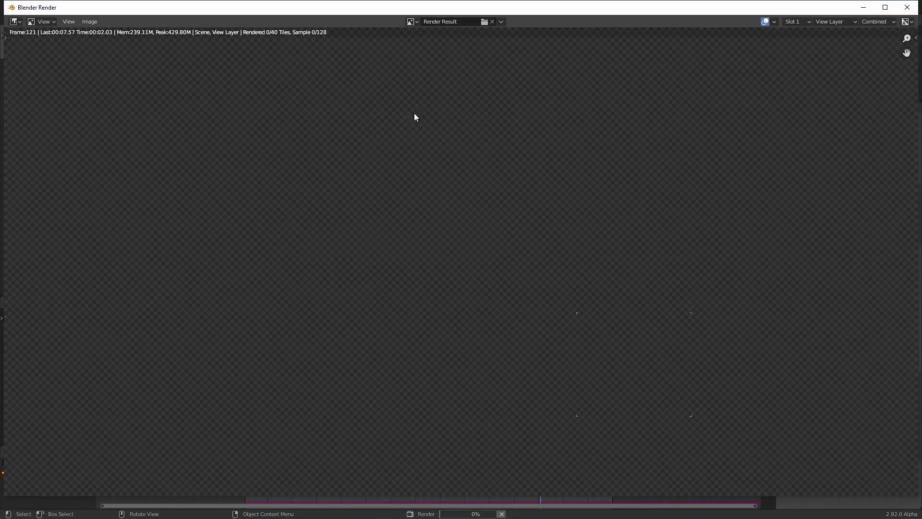
pyautogui.scroll(-1, 380, 123)
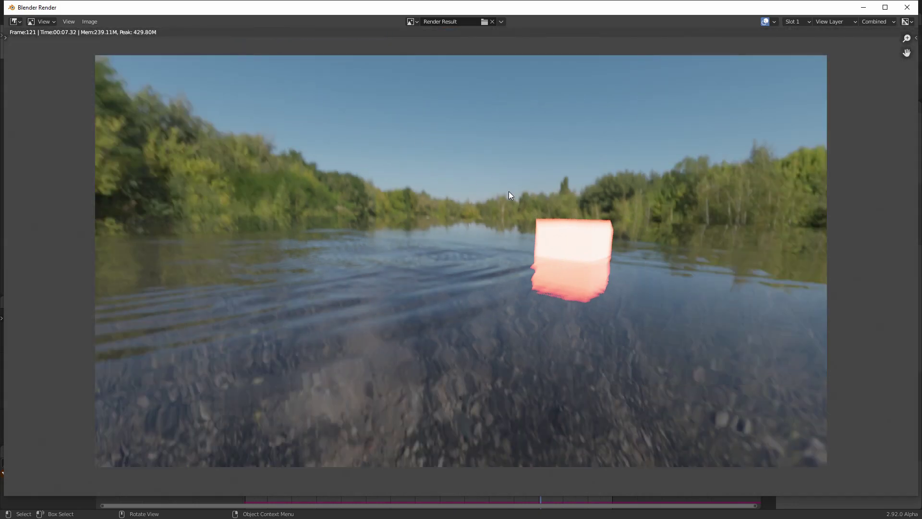
pyautogui.click(907, 7)
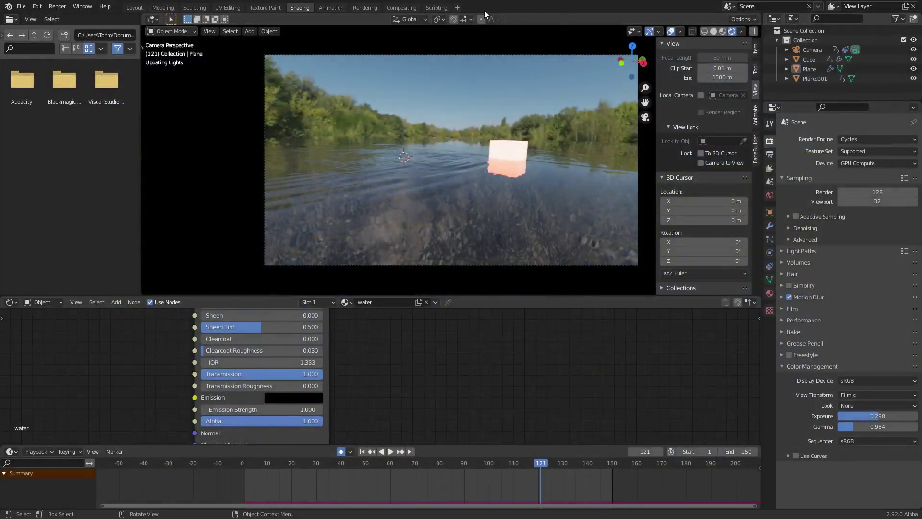
# Step: In Compositing, enable Use Nodes and connect Render Layers to a new Viewer node
pyautogui.click(401, 8)
pyautogui.click(108, 19)
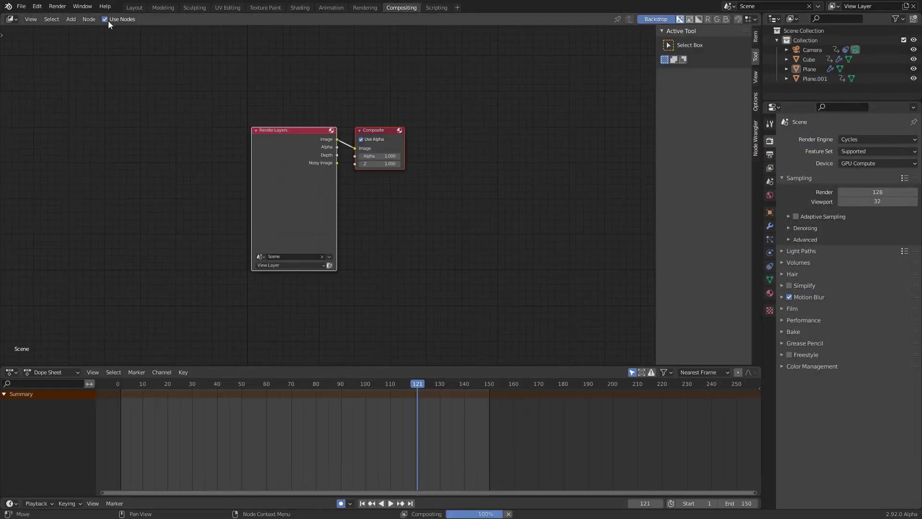
pyautogui.moveTo(313, 126); pyautogui.dragTo(137, 126)
pyautogui.keyDown('ctrl'); pyautogui.keyDown('shift'); pyautogui.click(159, 137); pyautogui.keyUp('shift'); pyautogui.keyUp('ctrl')
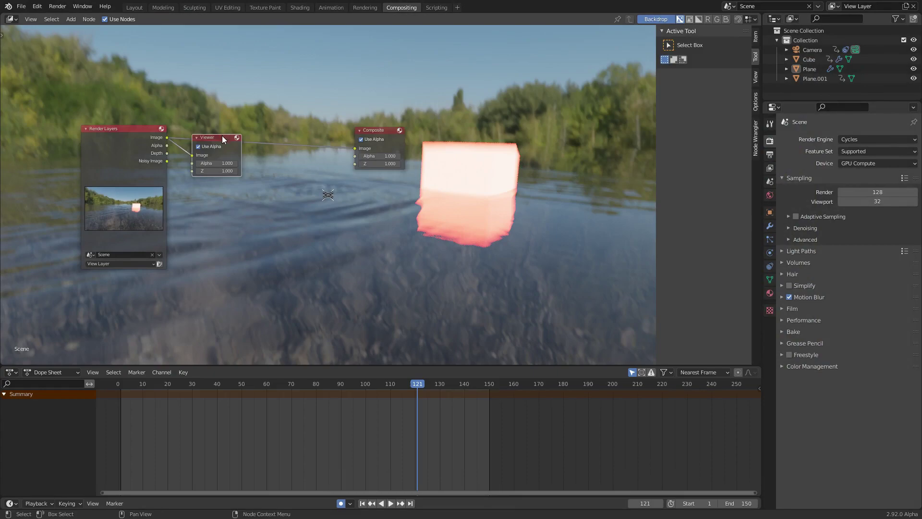
pyautogui.moveTo(222, 137); pyautogui.dragTo(395, 175)
pyautogui.keyDown('shift'); pyautogui.moveTo(313, 218); pyautogui.dragTo(313, 144, button='right'); pyautogui.keyUp('shift')
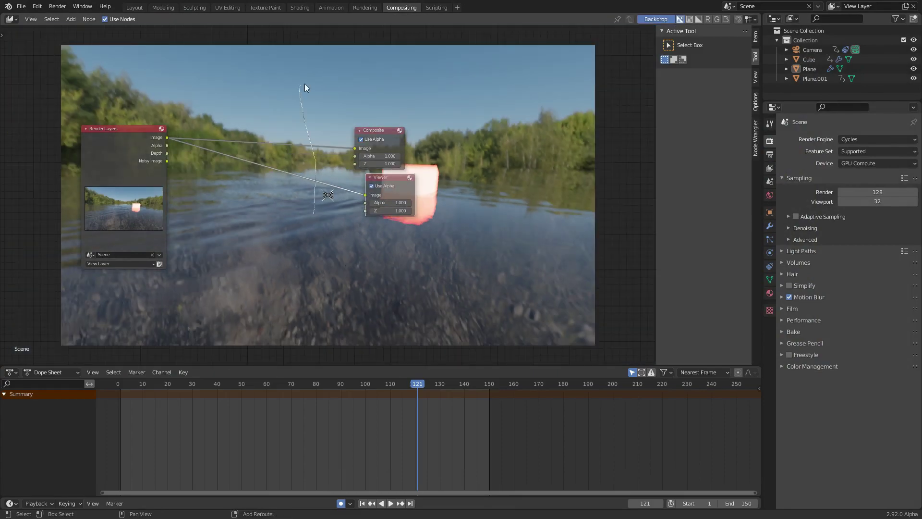
# Step: Add a Glare node fed by the render, set to Fog Glow, mix 1, size 9
pyautogui.press('g')
pyautogui.click(378, 152)
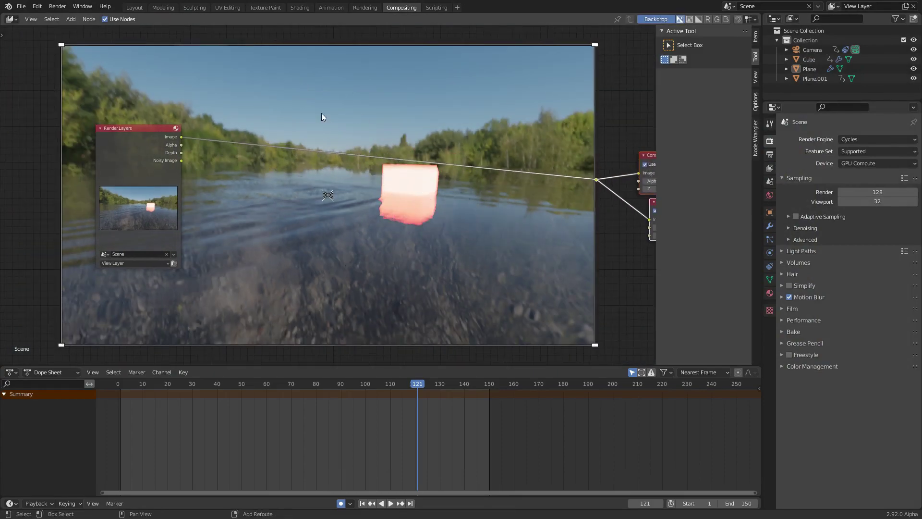
pyautogui.hotkey('shift', 'a')
pyautogui.write('gl')
pyautogui.press('Return')
pyautogui.click(250, 195)
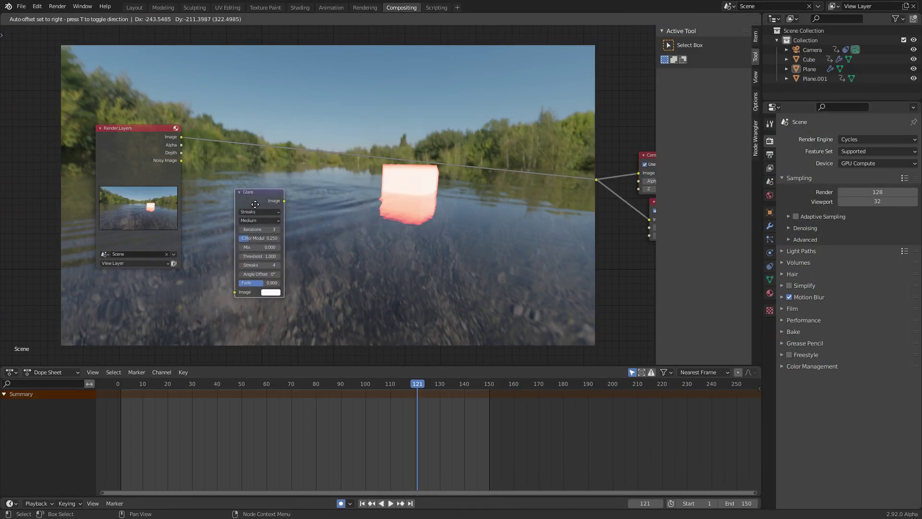
pyautogui.moveTo(181, 138); pyautogui.dragTo(251, 247)
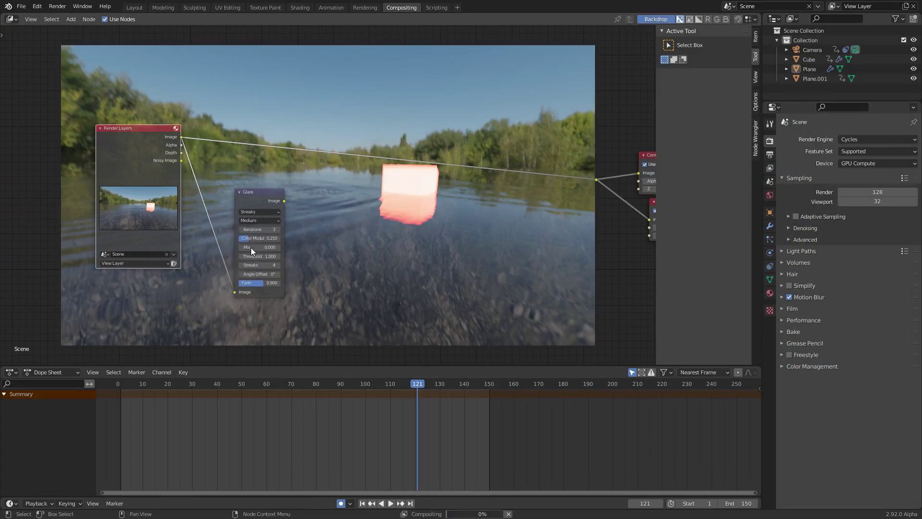
pyautogui.keyDown('ctrl'); pyautogui.keyDown('shift'); pyautogui.click(260, 197); pyautogui.keyUp('shift'); pyautogui.keyUp('ctrl')
pyautogui.click(261, 212)
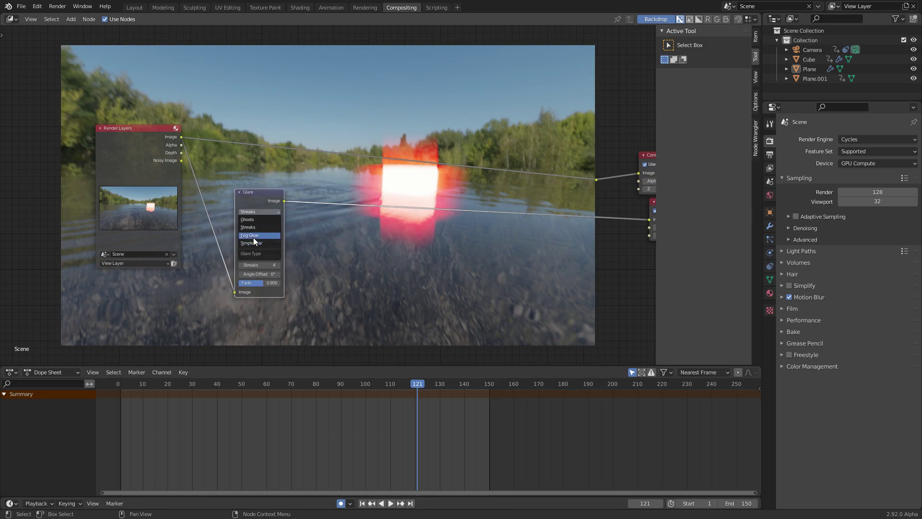
pyautogui.click(253, 238)
pyautogui.moveTo(259, 229); pyautogui.dragTo(298, 229)
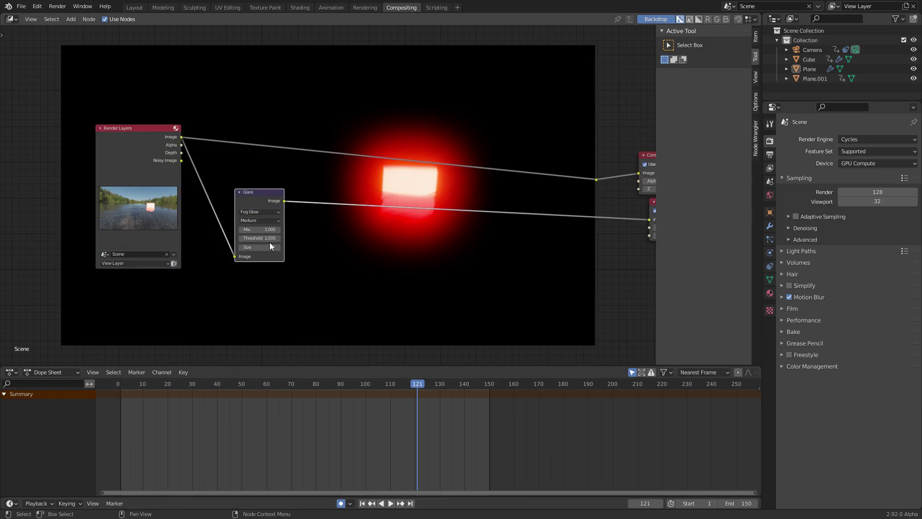
pyautogui.moveTo(270, 243); pyautogui.dragTo(275, 243)
# Step: Insert a Mix node set to Add and feed the glare into its second image
pyautogui.hotkey('shift', 'a')
pyautogui.click(307, 129)
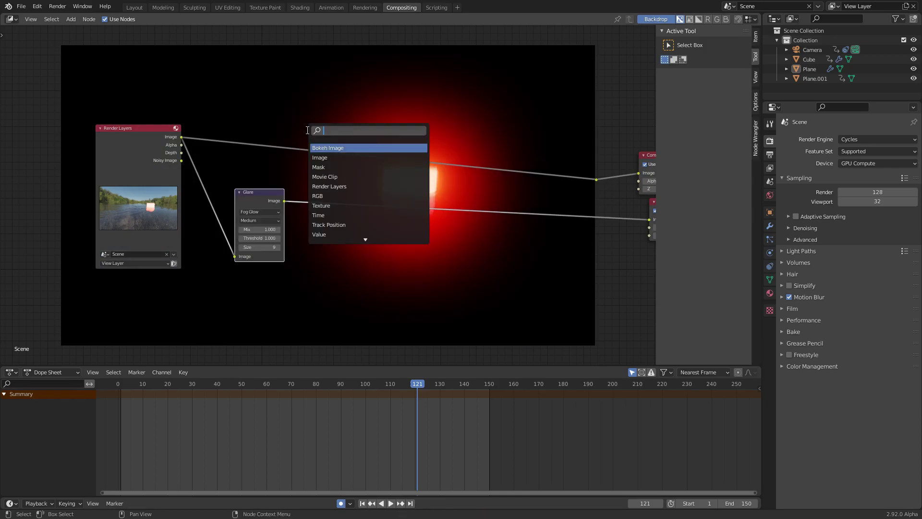
pyautogui.write('mix')
pyautogui.press('Return')
pyautogui.click(307, 132)
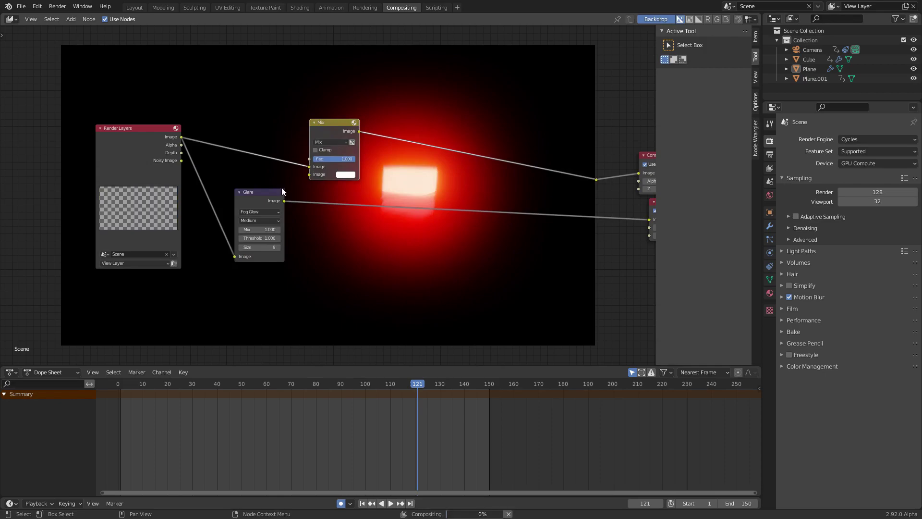
pyautogui.moveTo(284, 201); pyautogui.dragTo(315, 151)
pyautogui.click(319, 143)
pyautogui.click(331, 212)
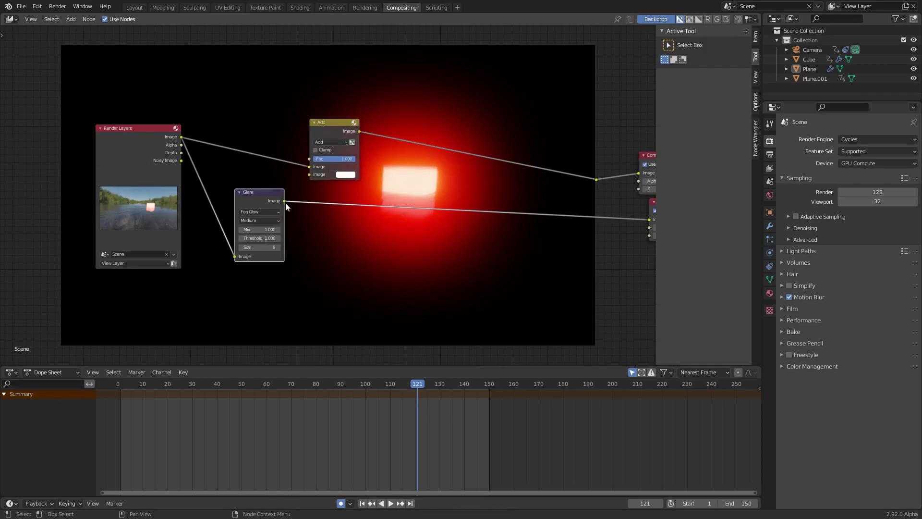
pyautogui.moveTo(285, 200); pyautogui.dragTo(309, 174)
pyautogui.keyDown('ctrl'); pyautogui.keyDown('shift'); pyautogui.click(596, 179); pyautogui.keyUp('shift'); pyautogui.keyUp('ctrl')
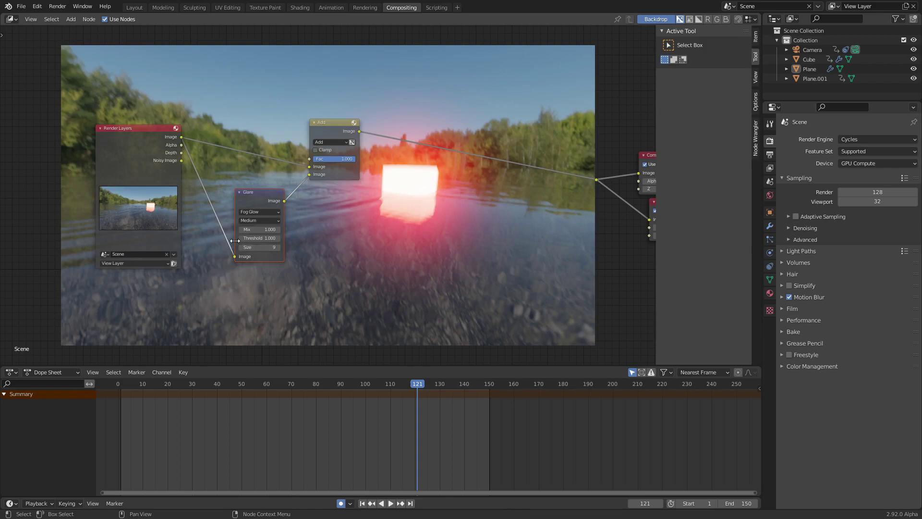
# Step: Compare glow and composite previews, keep size 9, and set the Add factor to 0.1
pyautogui.moveTo(259, 246); pyautogui.dragTo(240, 247)
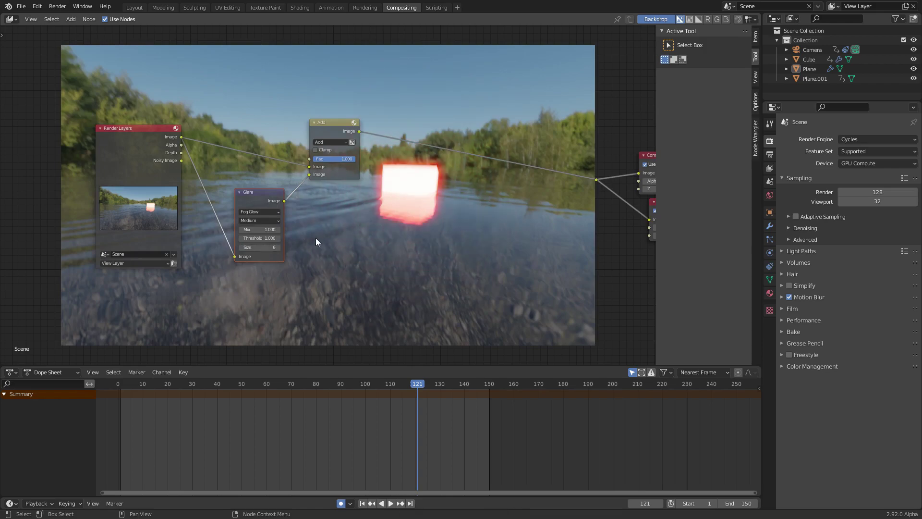
pyautogui.hotkey('ctrl', 'z')
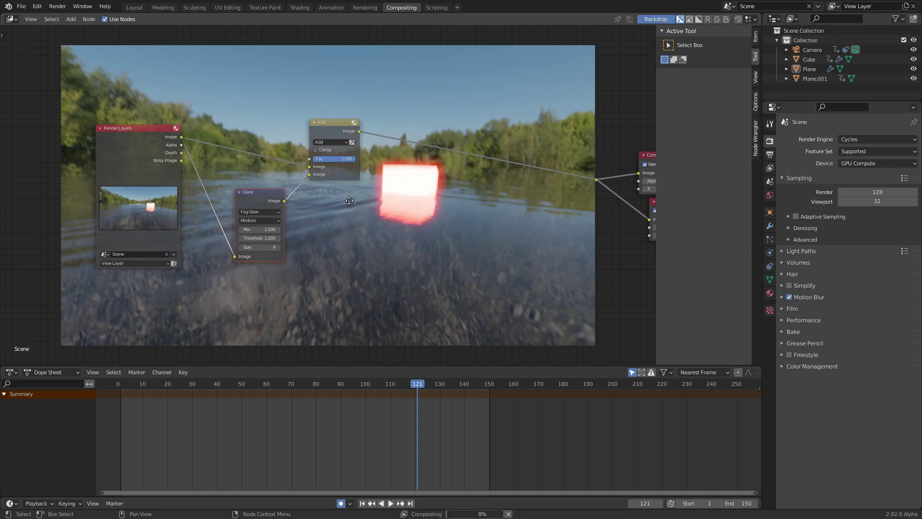
pyautogui.moveTo(349, 200); pyautogui.dragTo(311, 226, button='middle')
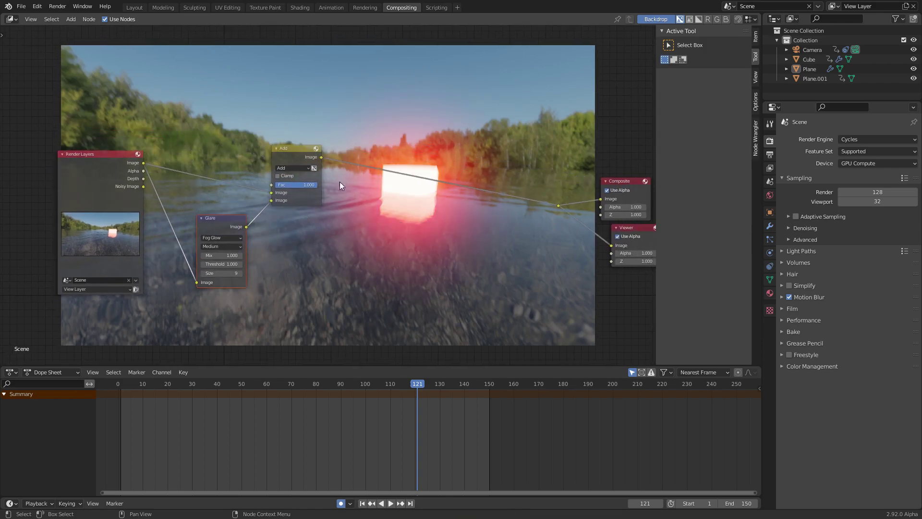
pyautogui.keyDown('ctrl'); pyautogui.keyDown('shift'); pyautogui.click(222, 220); pyautogui.keyUp('shift'); pyautogui.keyUp('ctrl')
pyautogui.keyDown('ctrl'); pyautogui.hscroll(3, 432, 222); pyautogui.keyUp('ctrl')
pyautogui.keyDown('ctrl'); pyautogui.keyDown('shift'); pyautogui.click(478, 216); pyautogui.keyUp('shift'); pyautogui.keyUp('ctrl')
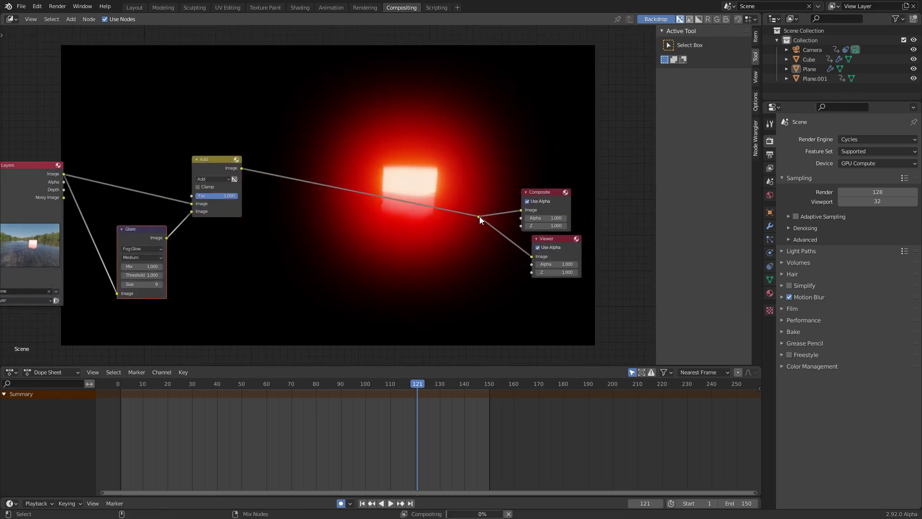
pyautogui.doubleClick(218, 196)
pyautogui.write('0.1')
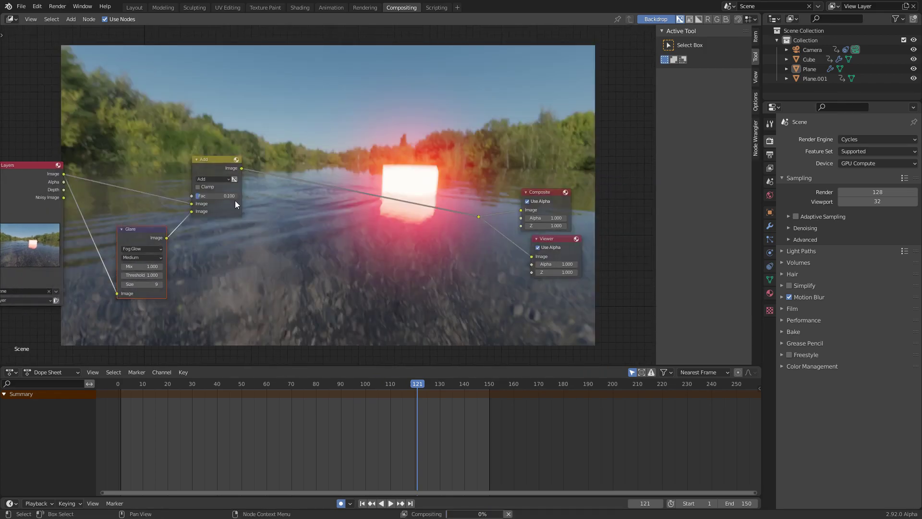
pyautogui.press('Return')
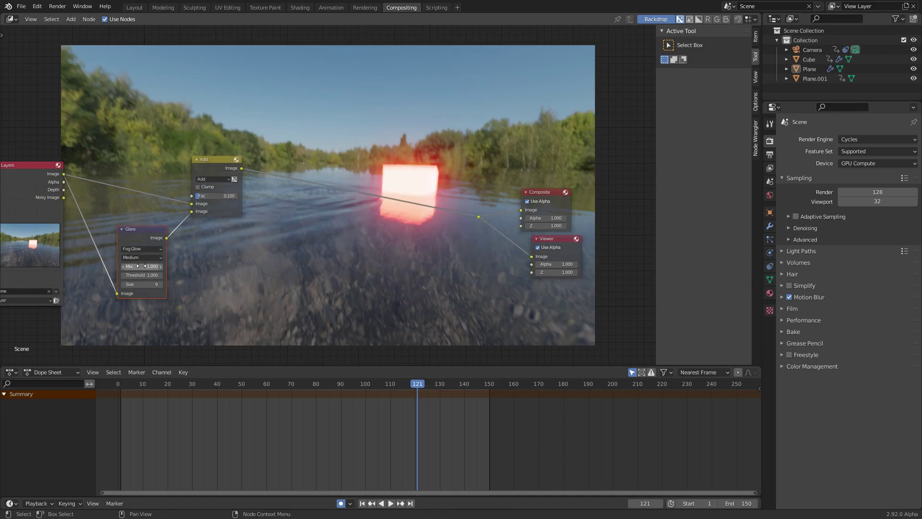
pyautogui.moveTo(202, 107); pyautogui.dragTo(214, 132, button='middle')
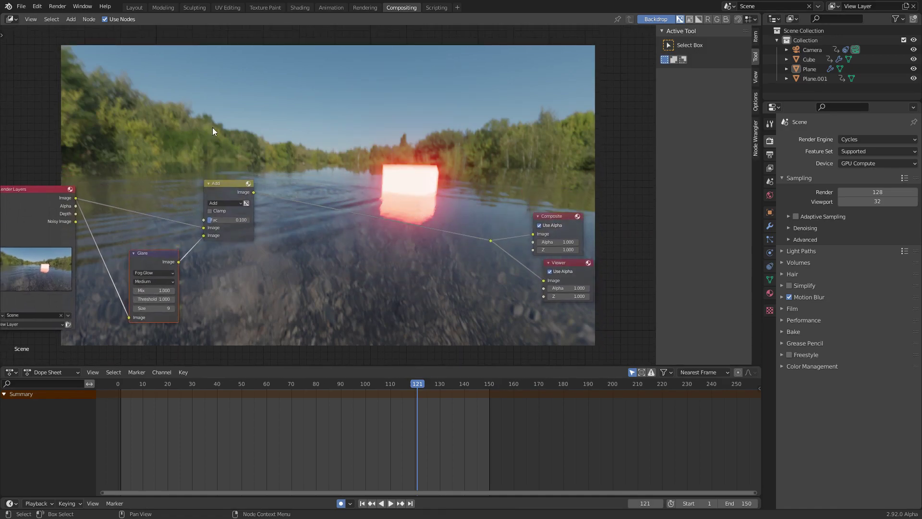
# Step: Add a Lens Distortion node with dispersion 0.02, then return to the Layout workspace
pyautogui.hotkey('shift', 'a')
pyautogui.click(324, 137)
pyautogui.write('len')
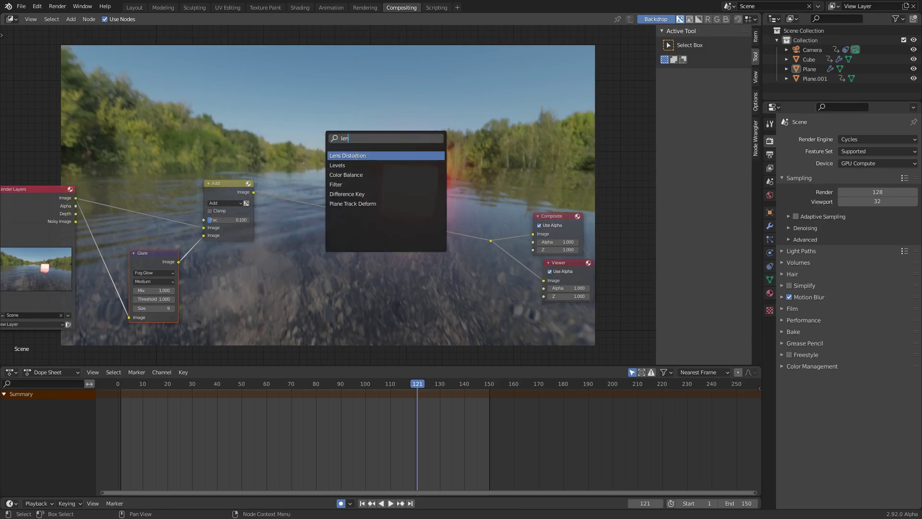
pyautogui.press('Return')
pyautogui.click(337, 214)
pyautogui.click(322, 235)
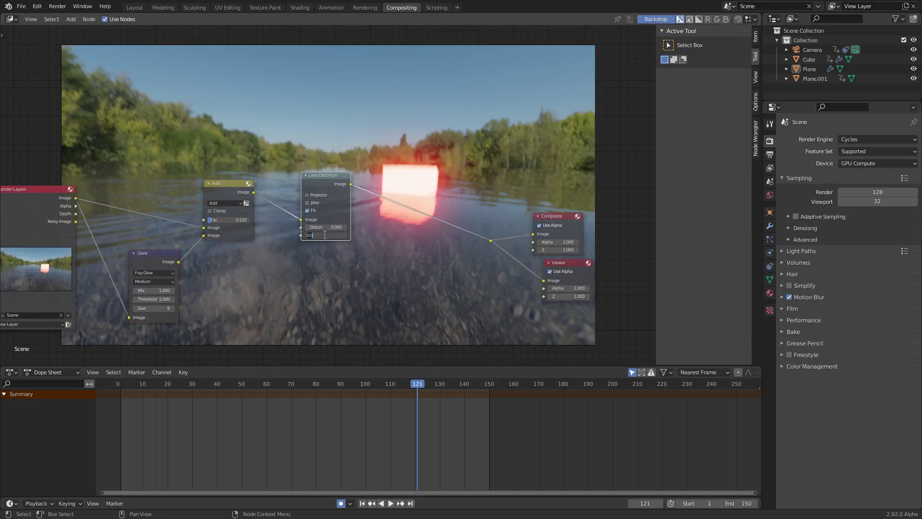
pyautogui.write('.02')
pyautogui.press('Return')
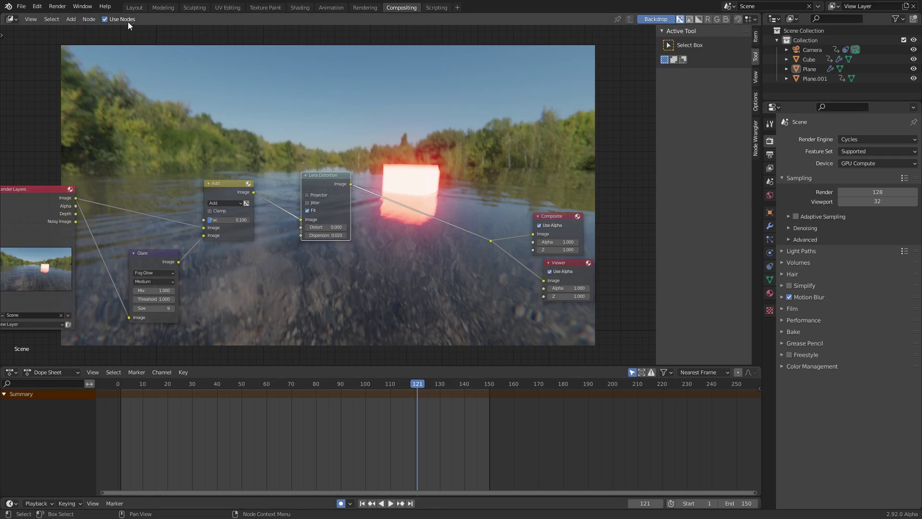
pyautogui.click(134, 8)
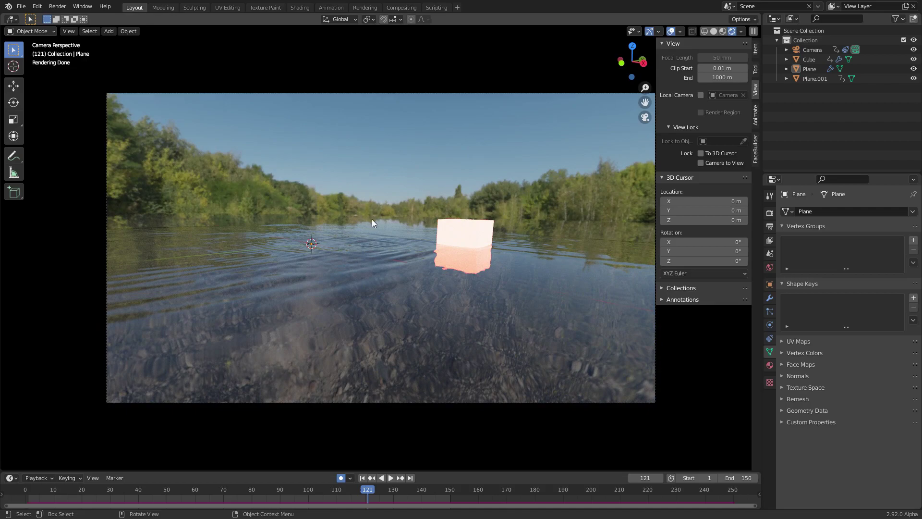
# Step: Select the water plane Plane.001 and, in Edit Mode, select its boundary edges
pyautogui.click(411, 224)
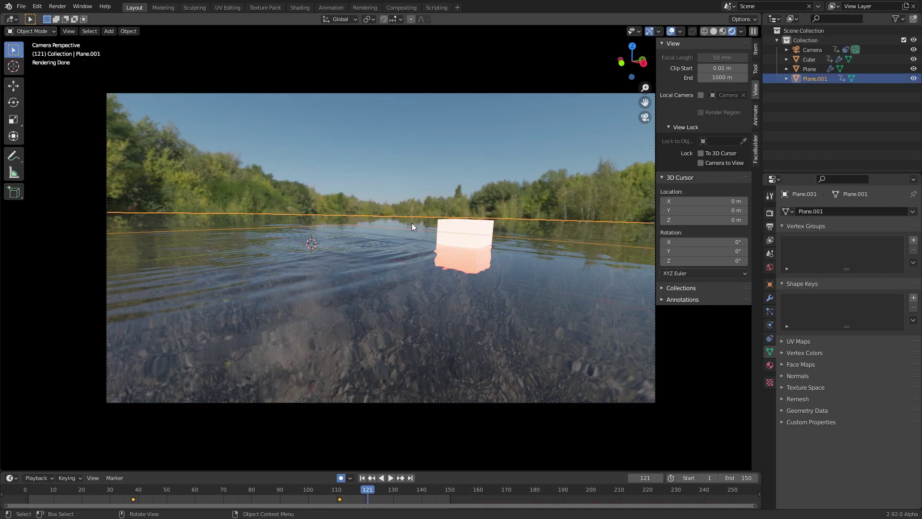
pyautogui.click(378, 171)
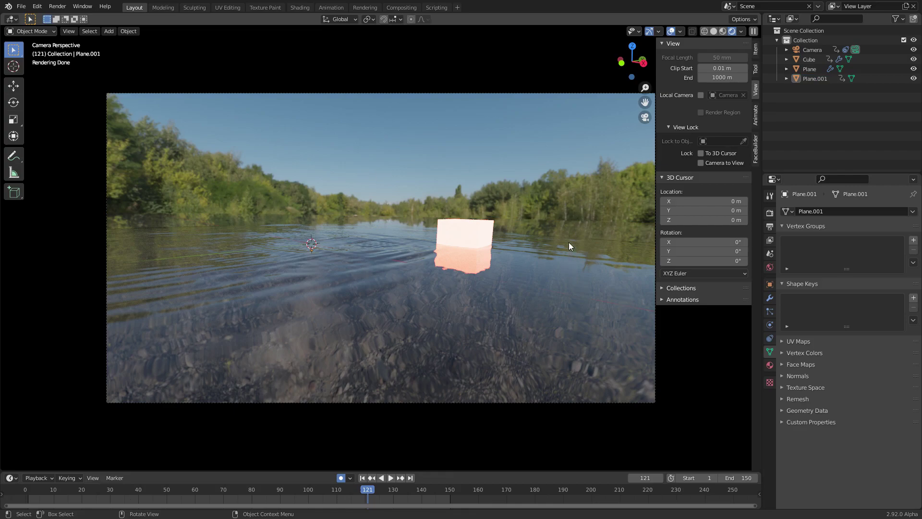
pyautogui.click(578, 222)
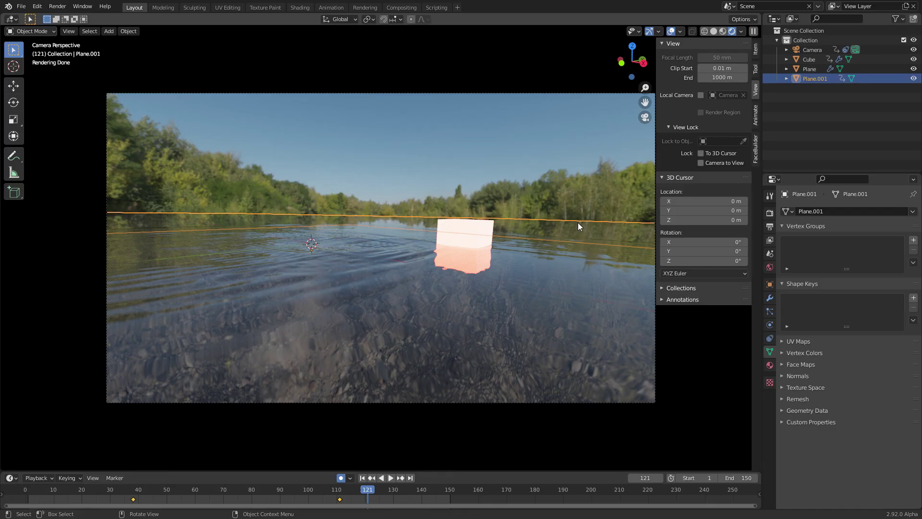
pyautogui.press('Tab')
pyautogui.moveTo(578, 223); pyautogui.dragTo(128, 349, button='middle')
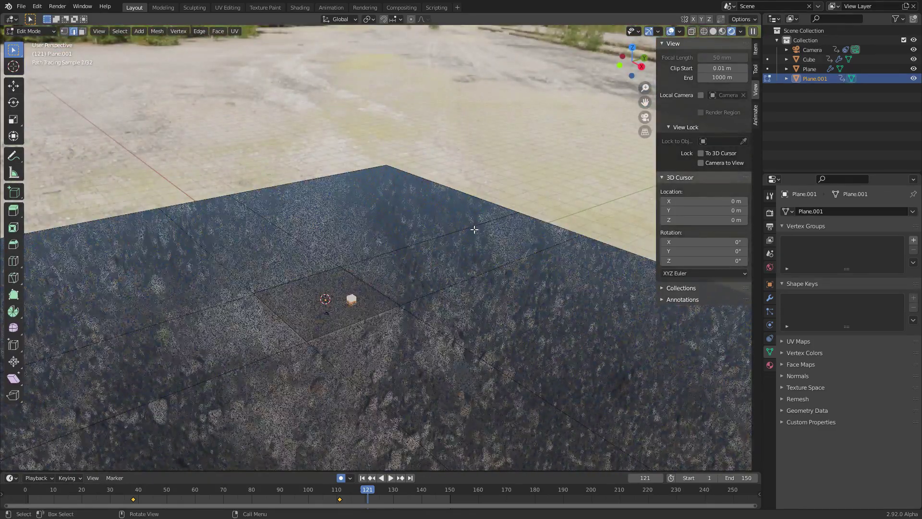
pyautogui.scroll(-3, 128, 350)
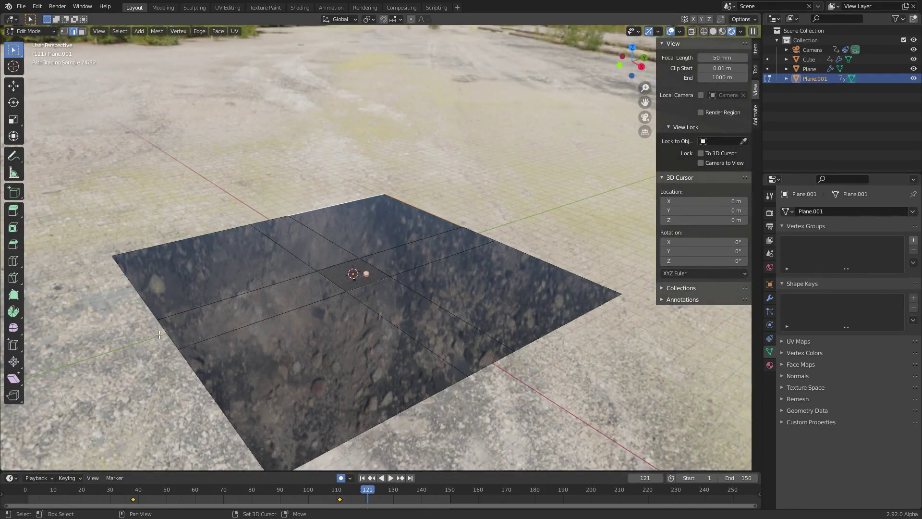
pyautogui.click(160, 335)
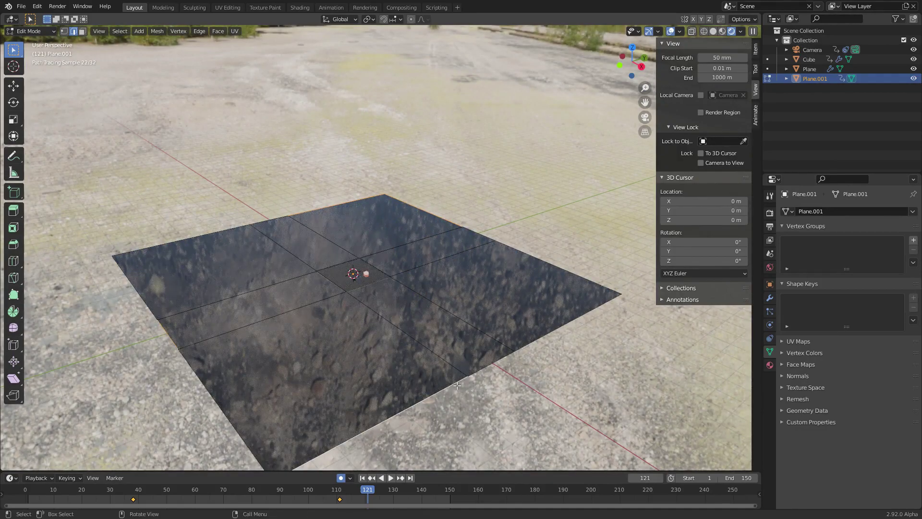
pyautogui.scroll(-2, 395, 354)
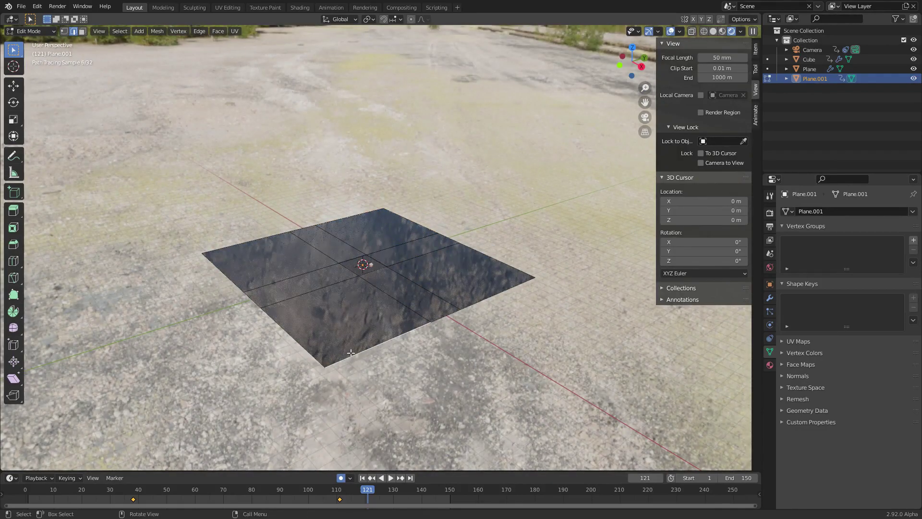
pyautogui.keyDown('ctrl'); pyautogui.click(300, 239); pyautogui.keyUp('ctrl')
pyautogui.keyDown('ctrl'); pyautogui.click(289, 232); pyautogui.keyUp('ctrl')
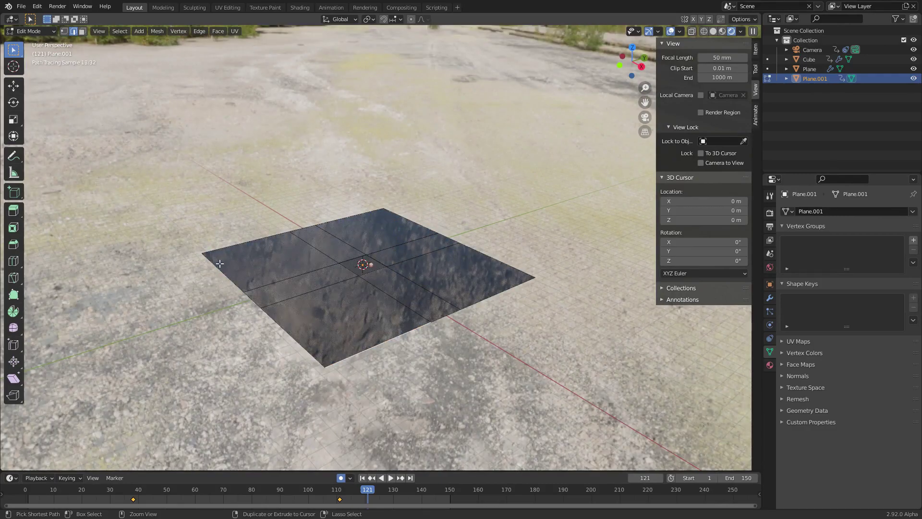
pyautogui.keyDown('ctrl'); pyautogui.click(367, 210); pyautogui.keyUp('ctrl')
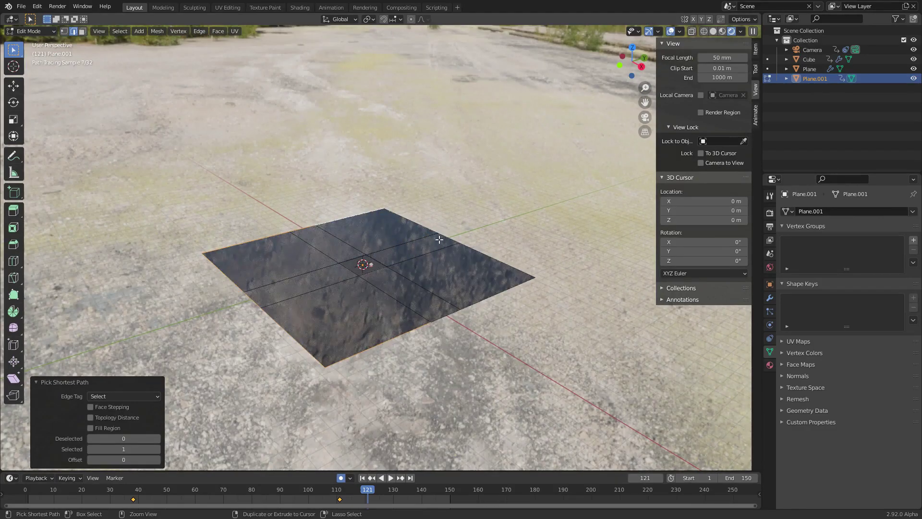
pyautogui.keyDown('ctrl'); pyautogui.click(524, 275); pyautogui.keyUp('ctrl')
pyautogui.keyDown('ctrl'); pyautogui.click(364, 347); pyautogui.keyUp('ctrl')
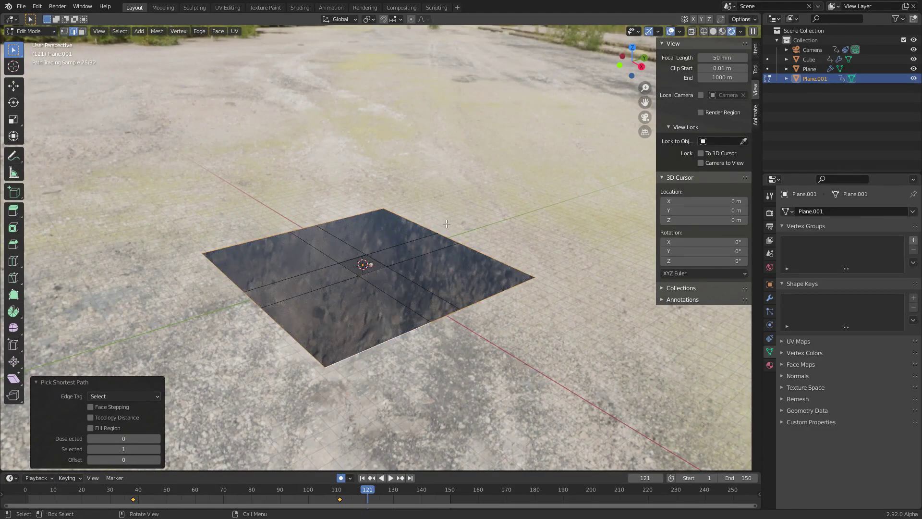
# Step: Scale the selected geometry by 5, return to camera view and Object Mode
pyautogui.press('s')
pyautogui.press('5')
pyautogui.press('Return')
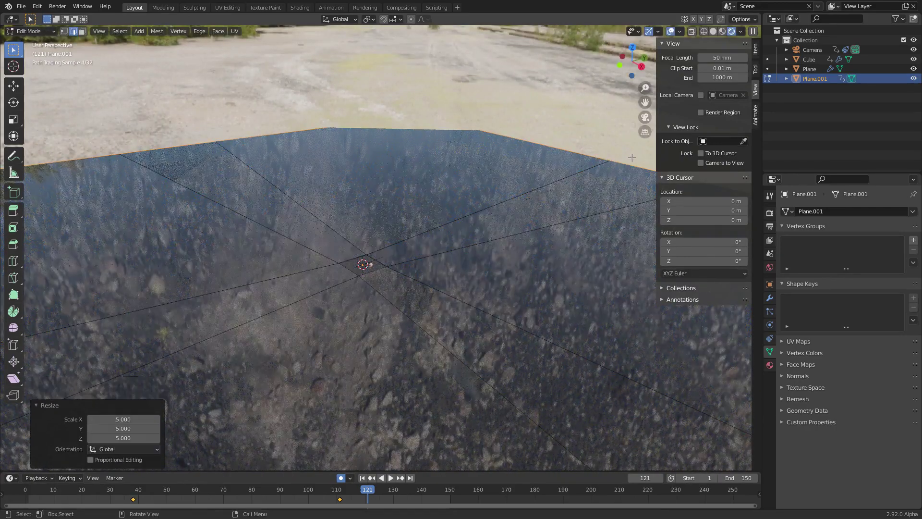
pyautogui.press('KP_0')
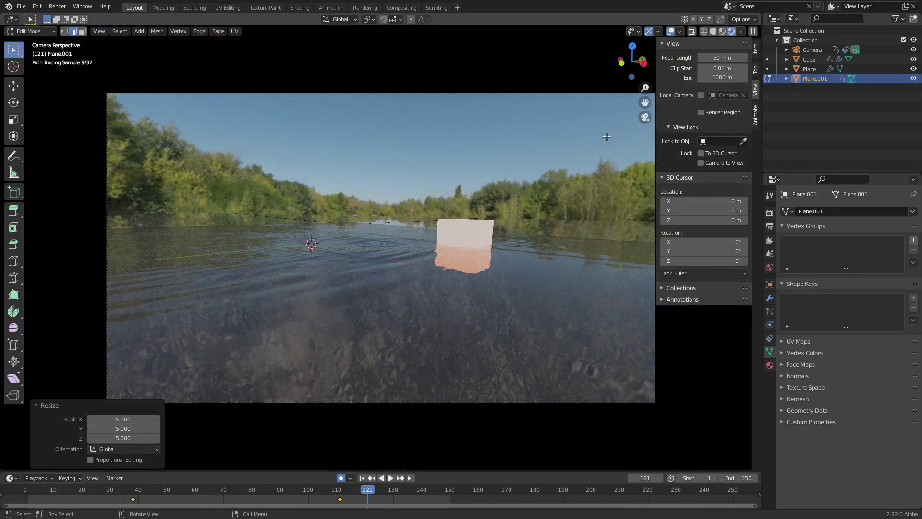
pyautogui.press('Tab')
pyautogui.click(550, 164)
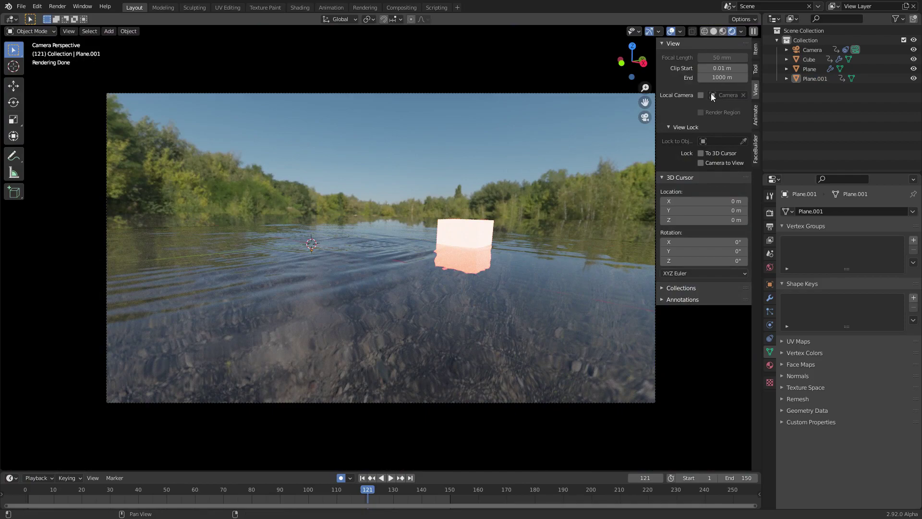
# Step: Select the Camera and set its Clip End to 1000 m
pyautogui.click(813, 50)
pyautogui.click(865, 316)
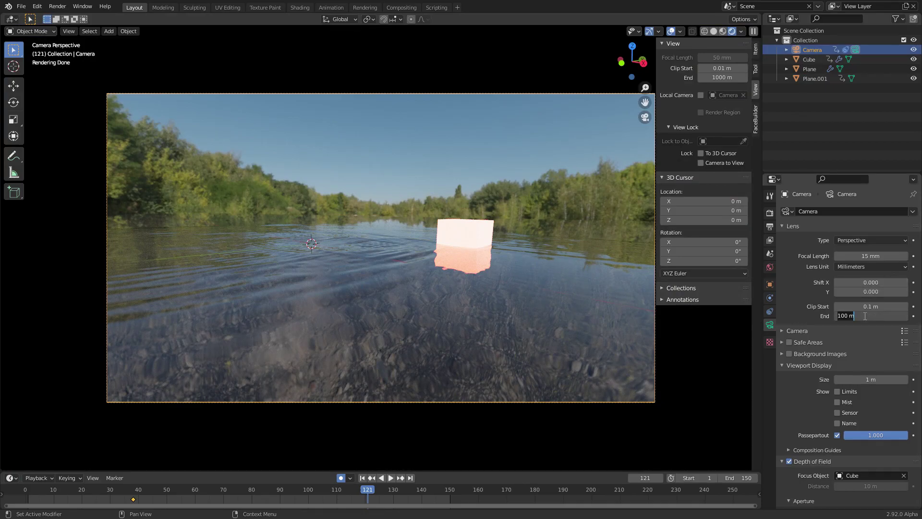
pyautogui.write('1000')
pyautogui.press('Return')
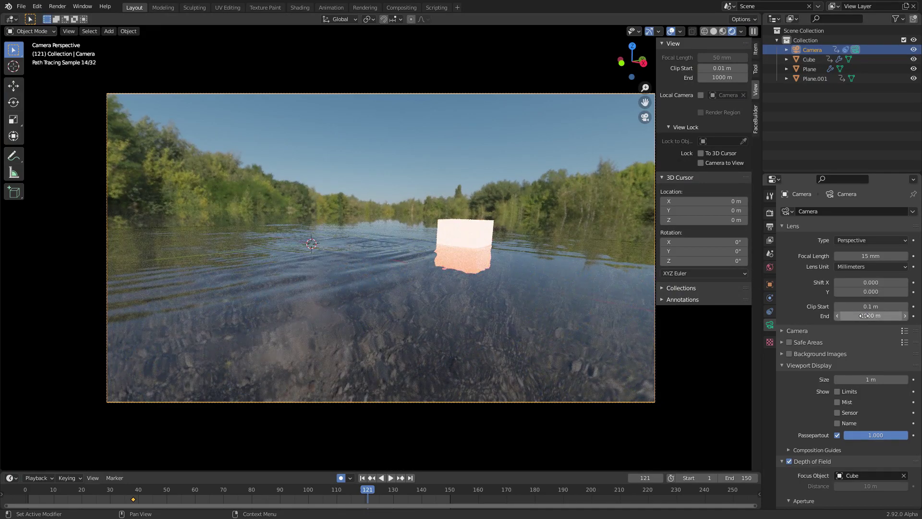
# Step: Zoom in on the far treeline and compare with Clip End at 100 m
pyautogui.scroll(2, 565, 220)
pyautogui.keyDown('shift'); pyautogui.moveTo(566, 220); pyautogui.dragTo(179, 274, button='middle'); pyautogui.keyUp('shift')
pyautogui.scroll(4, 237, 259)
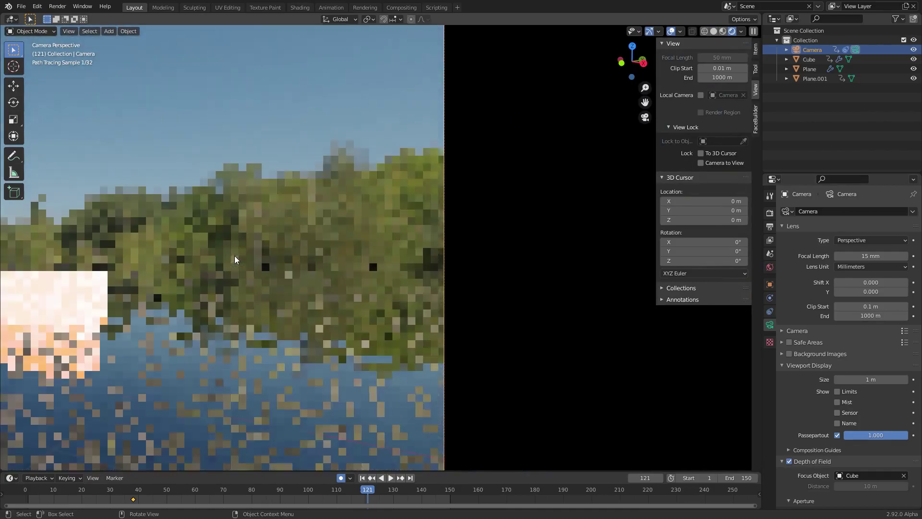
pyautogui.click(855, 315)
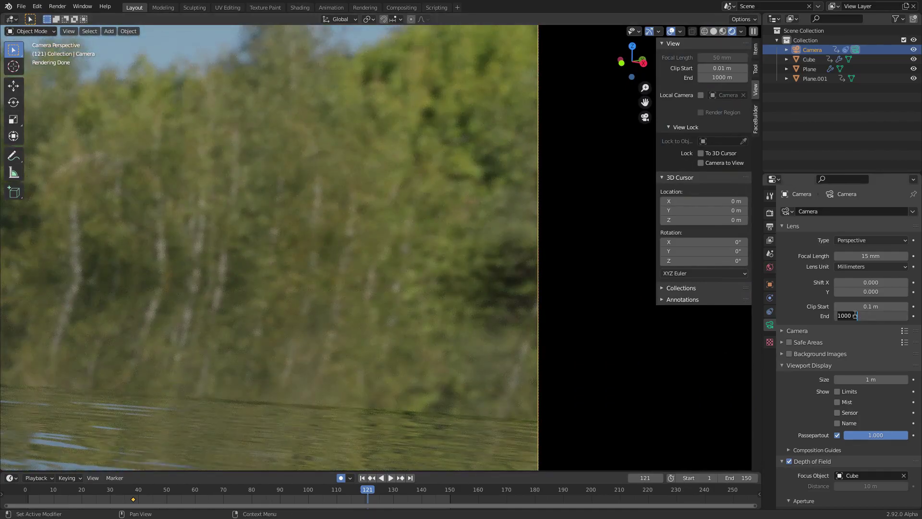
pyautogui.write('100')
pyautogui.press('Return')
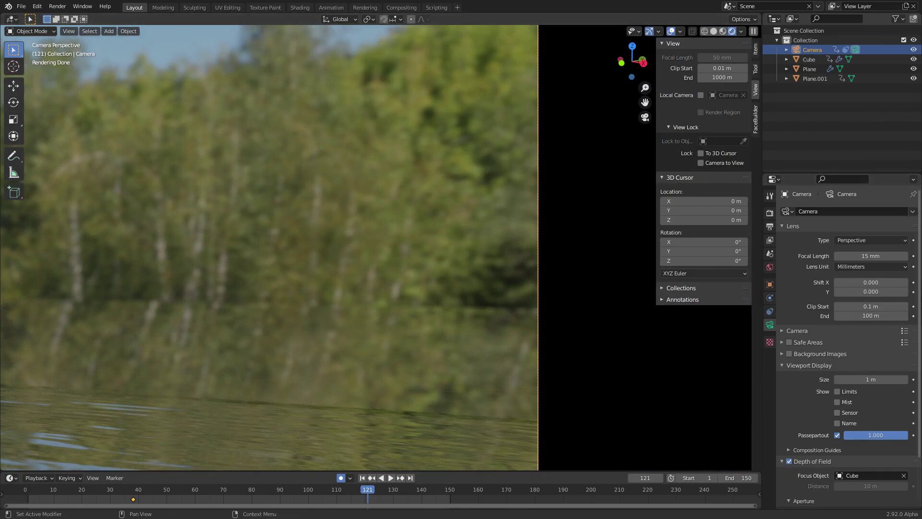
# Step: Restore the Clip End to 1000 m and reframe the whole camera view
pyautogui.click(873, 316)
pyautogui.write('10')
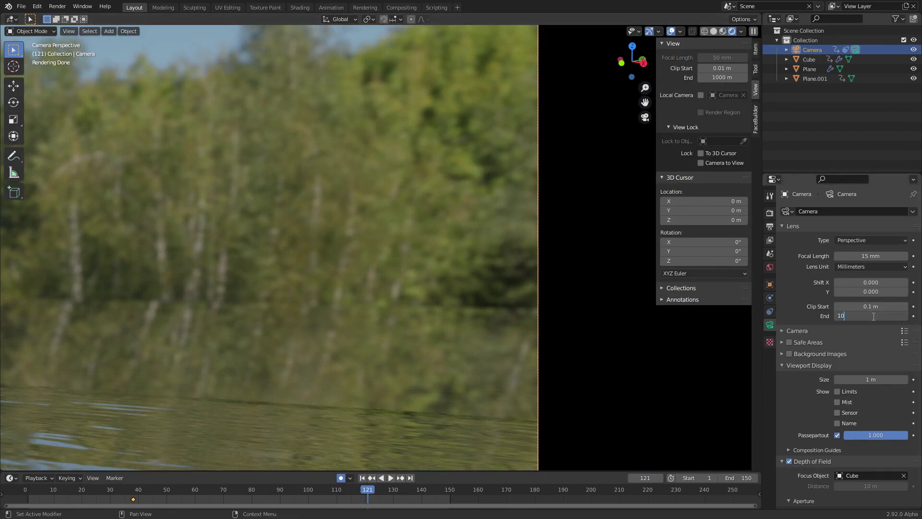
pyautogui.press('Return')
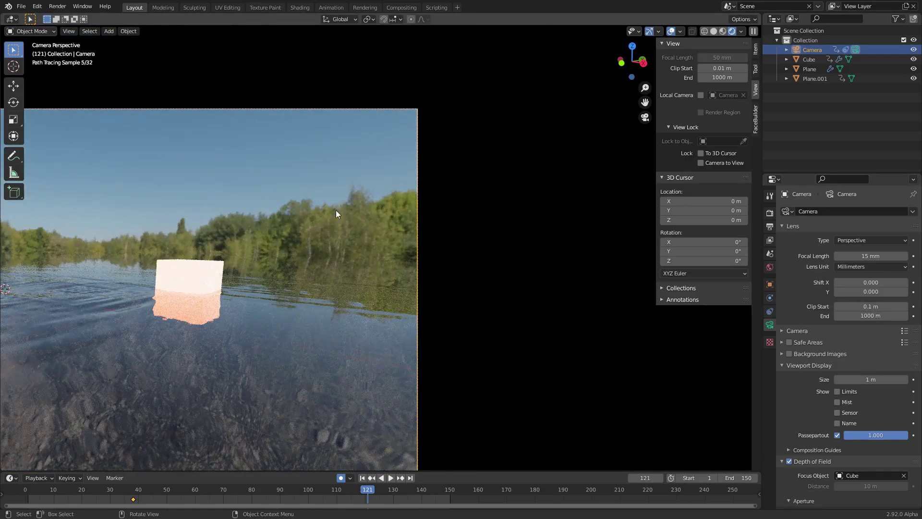
pyautogui.keyDown('shift'); pyautogui.moveTo(336, 210); pyautogui.dragTo(427, 191, button='middle'); pyautogui.keyUp('shift')
pyautogui.scroll(-3, 428, 186)
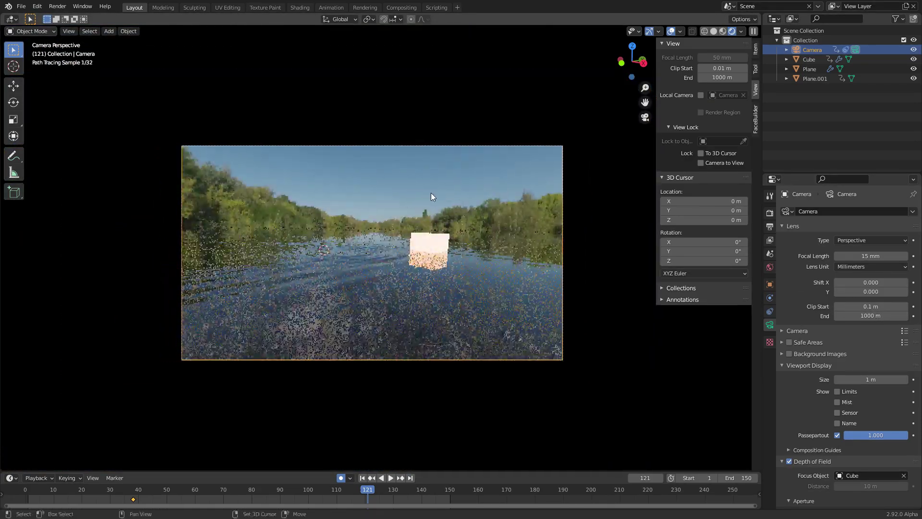
pyautogui.scroll(3, 424, 194)
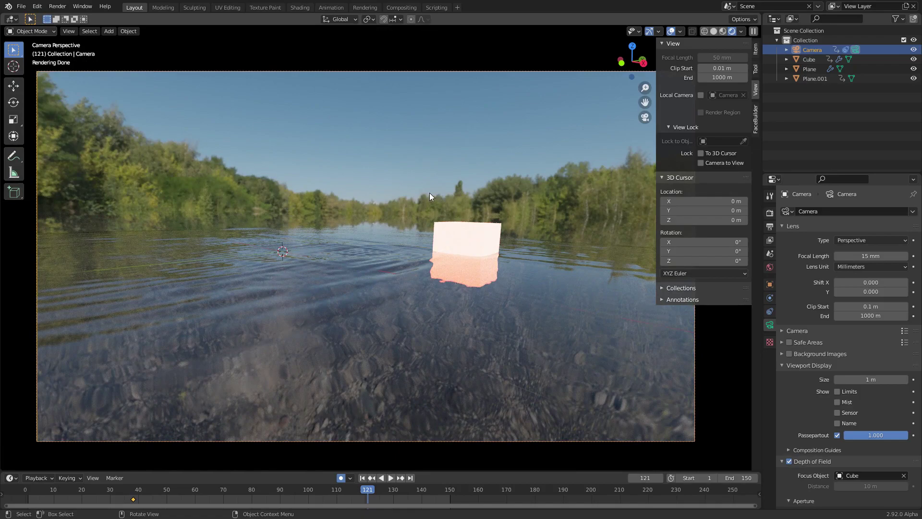
pyautogui.click(371, 221)
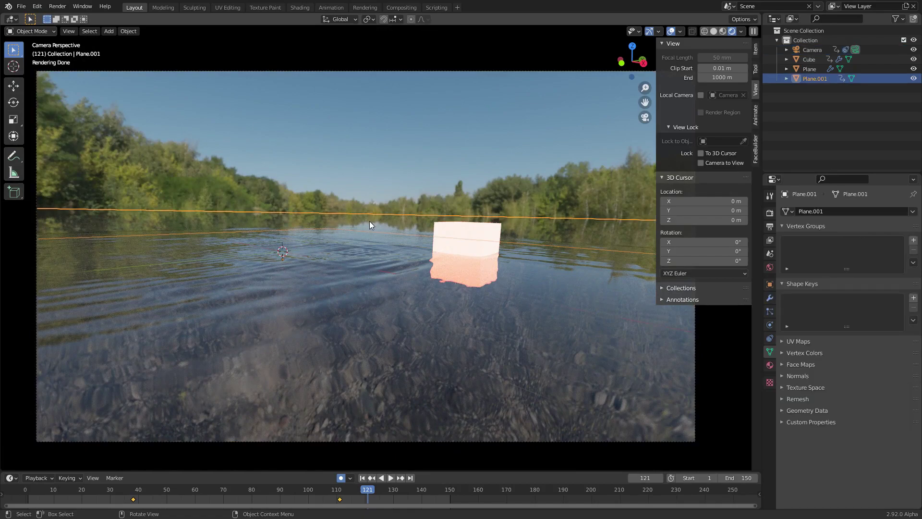
pyautogui.click(371, 179)
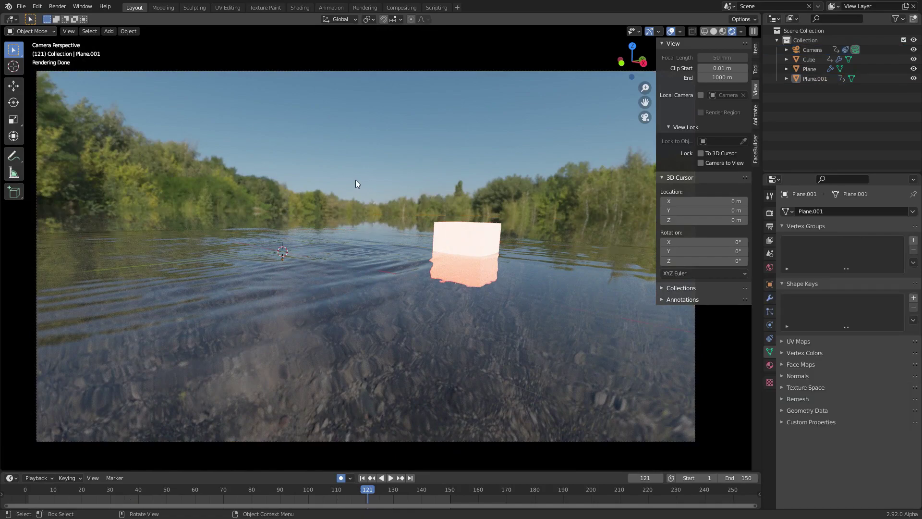